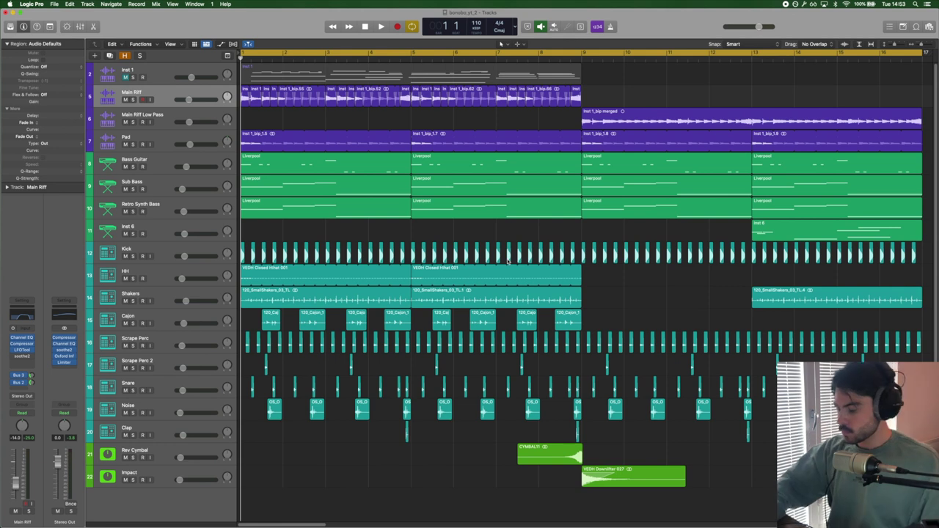
Play the full arrangement from bar 1 and audition the Main Riff track on its own.
key("space")
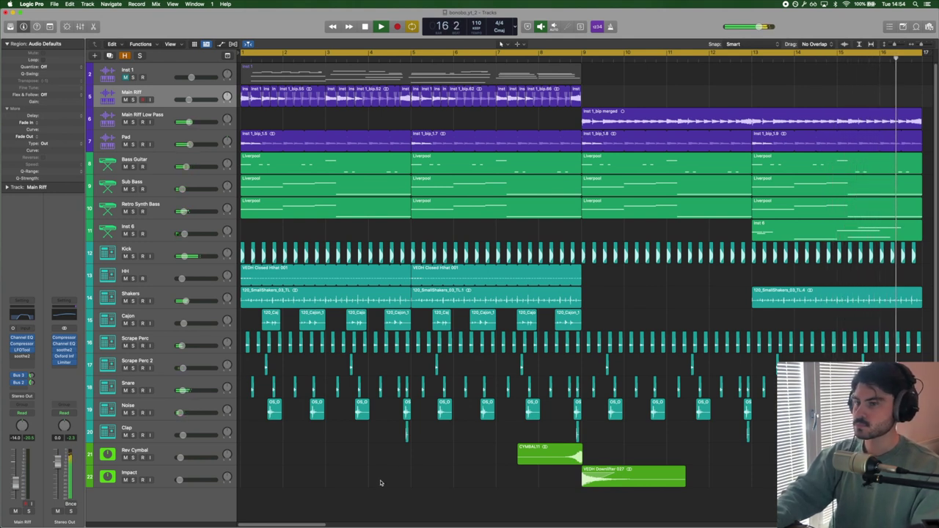
key("space")
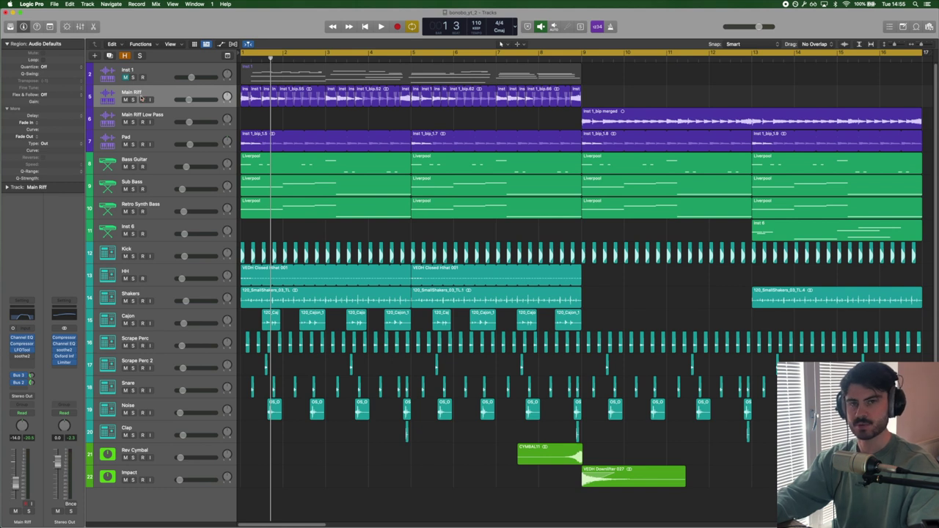
key("s")
key("space")
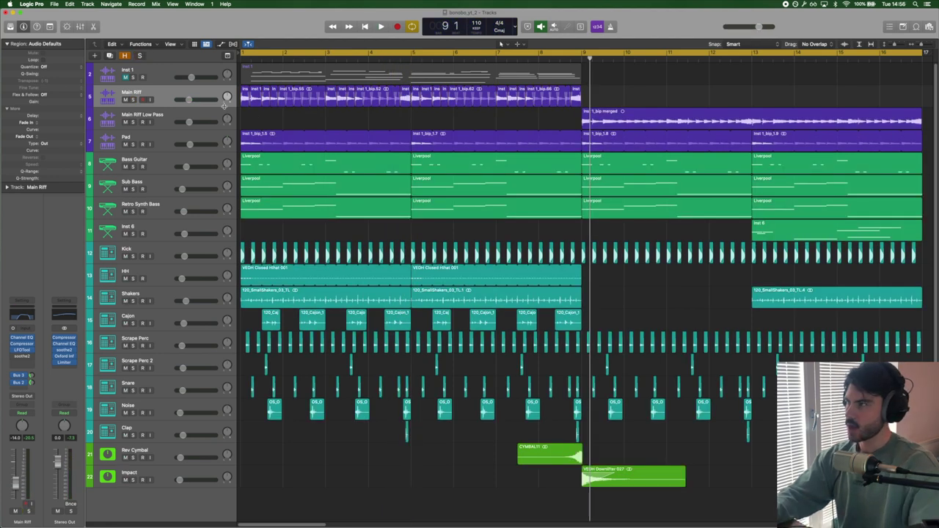
Select the muted Inst 1 track and solo it.
left_click(167, 74)
left_click_drag(135, 81, 155, 100)
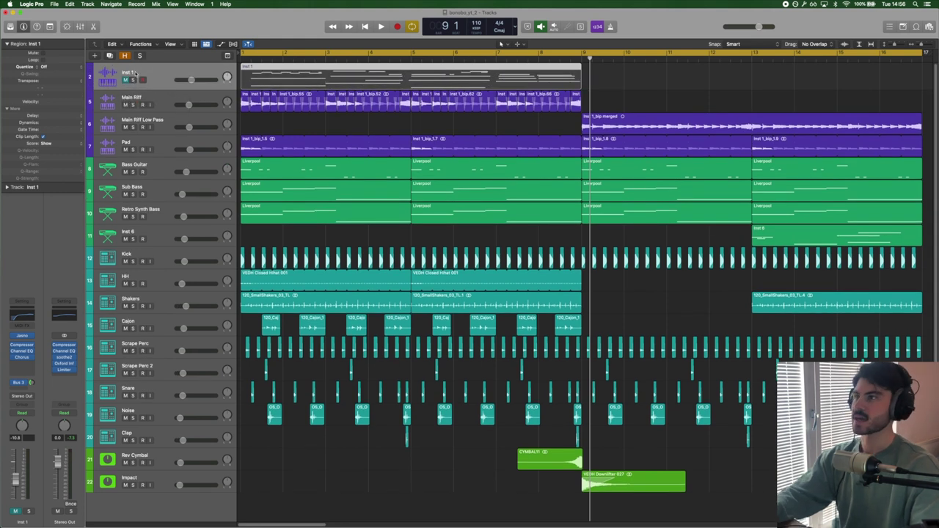
left_click(133, 80)
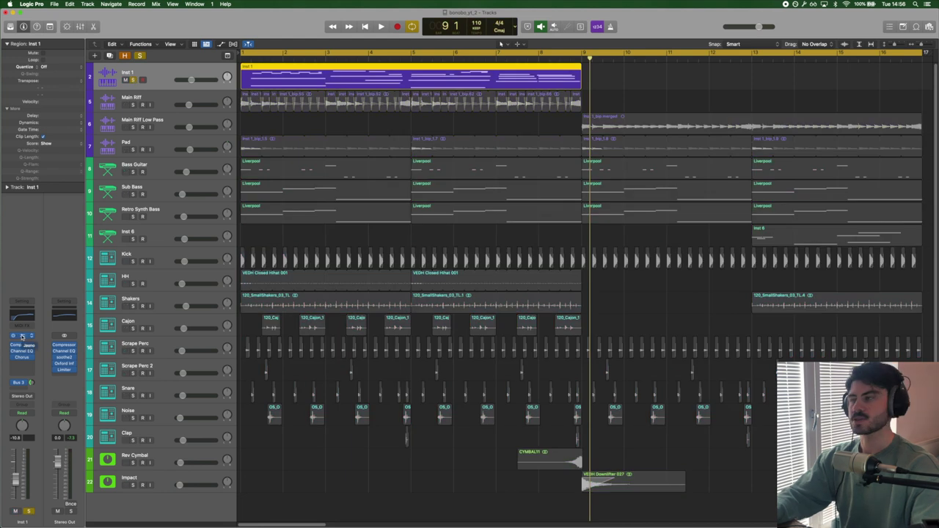
Open the Jasno instrument on the Inst 1 track, examine its settings, and close its window.
left_click(22, 336)
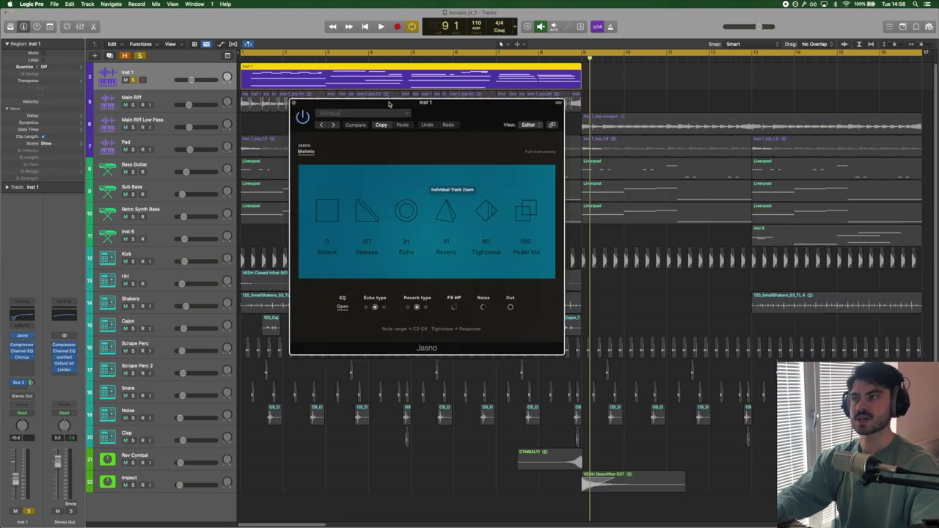
left_click_drag(390, 110, 392, 103)
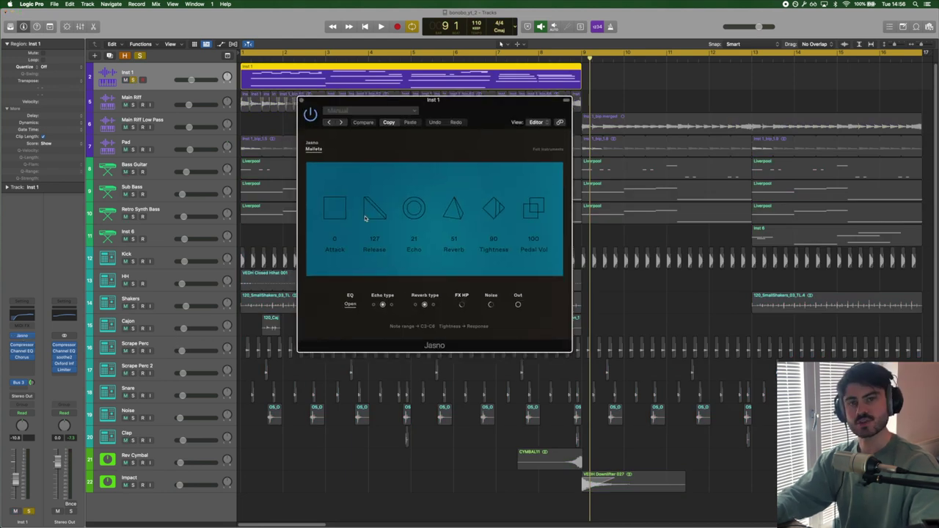
left_click(301, 101)
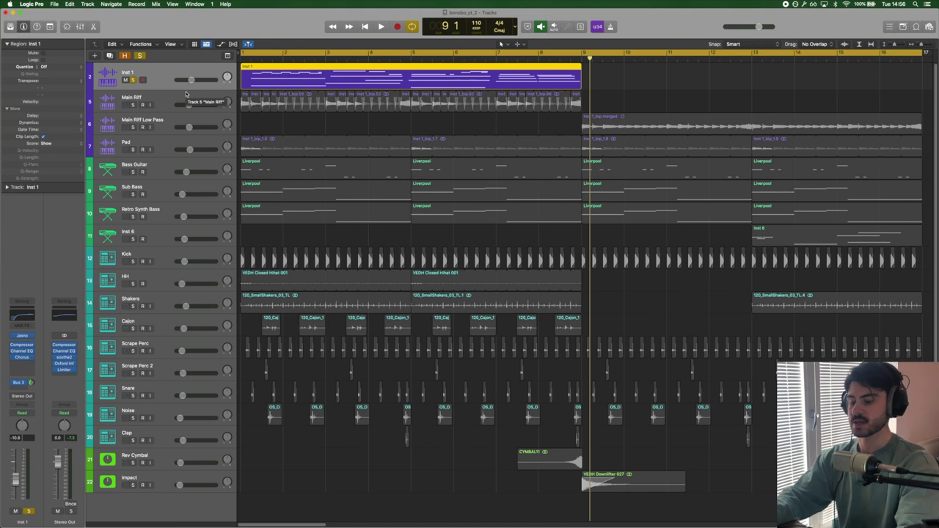
Play the soloed Inst 1 region from bar 1 and keep that region selected.
key("space")
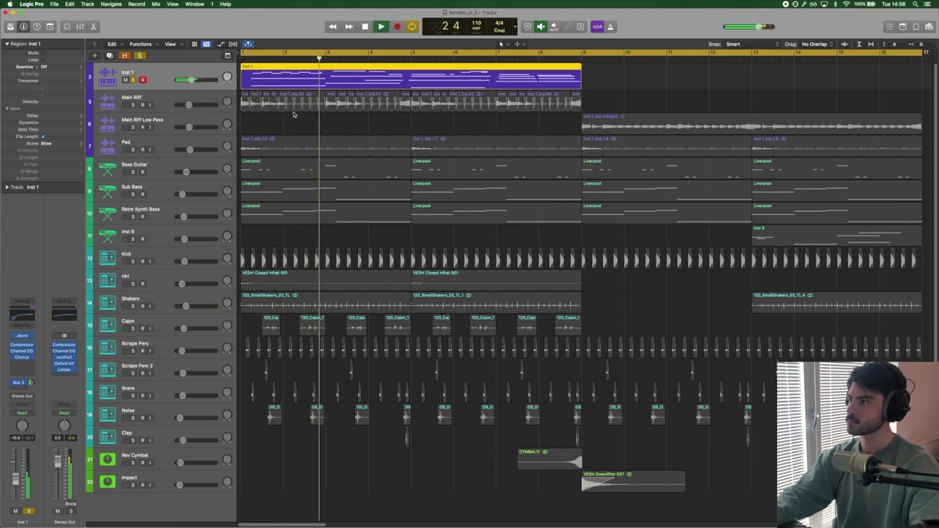
left_click(271, 126)
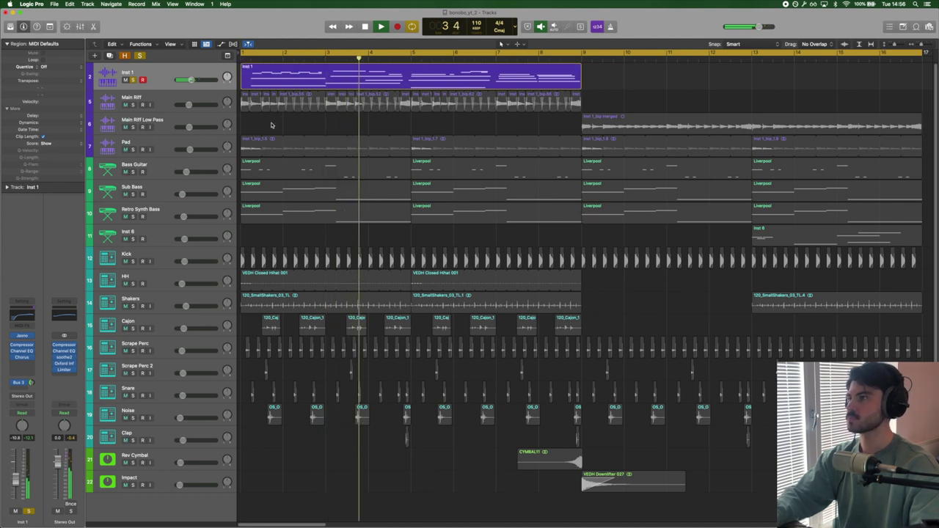
left_click(174, 71)
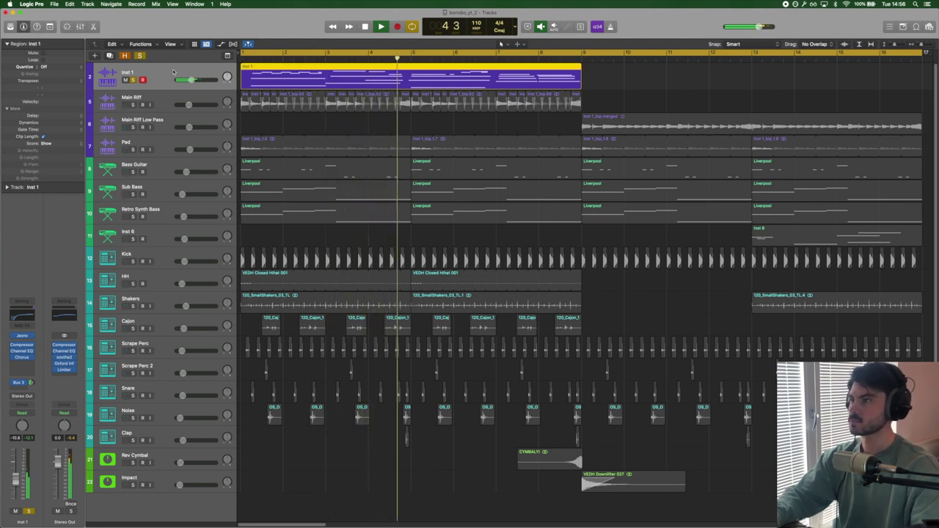
Bounce the Inst 1 region in place with normalization set to Overload Protection Only.
right_click(291, 72)
left_click(309, 82)
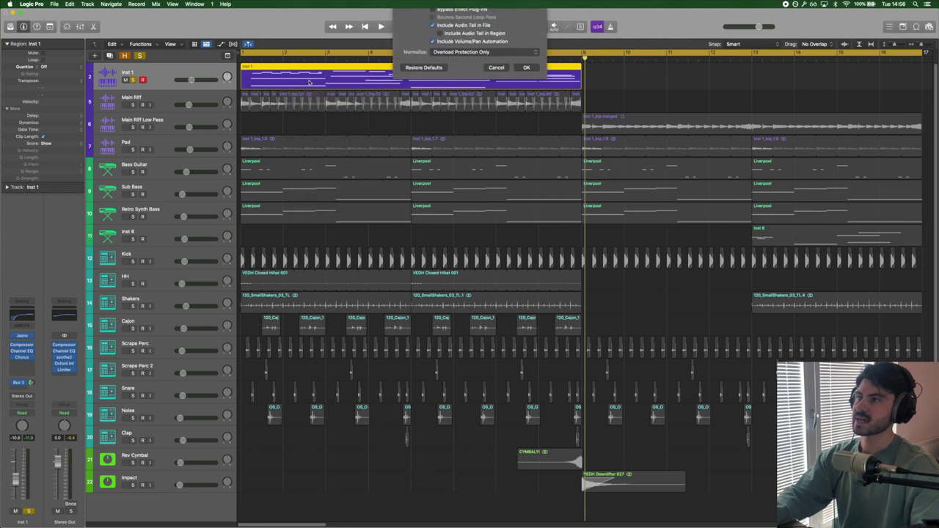
key("Return")
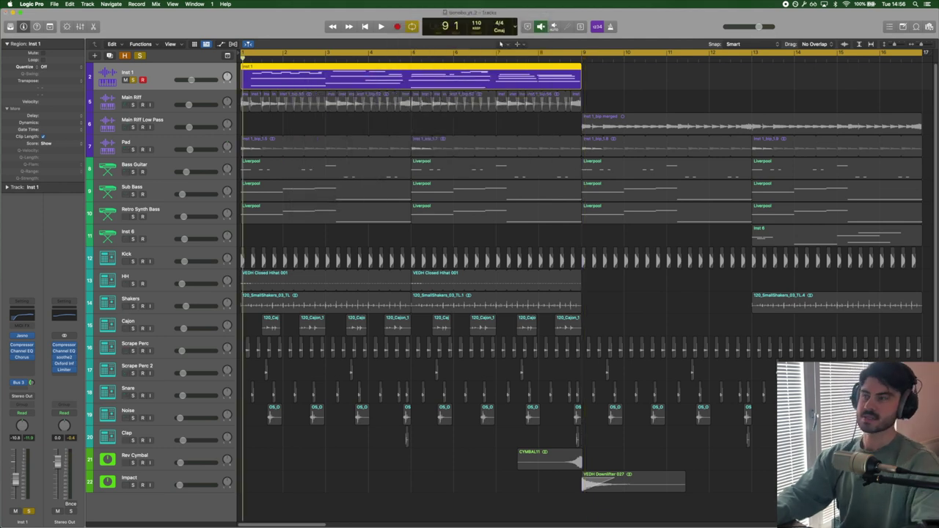
key("Return")
Chop the bounced Inst 1_bip audio into short pieces and loop selected pieces to fill bars 1 to 4.
key("space")
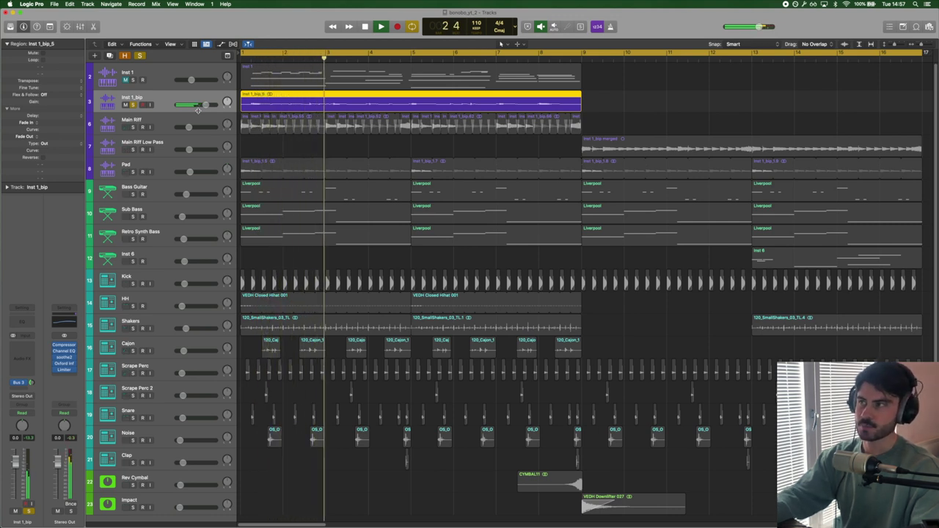
left_click(901, 46)
key("super+Down")
key("super+Down")
key("super+Down")
key("super+Down")
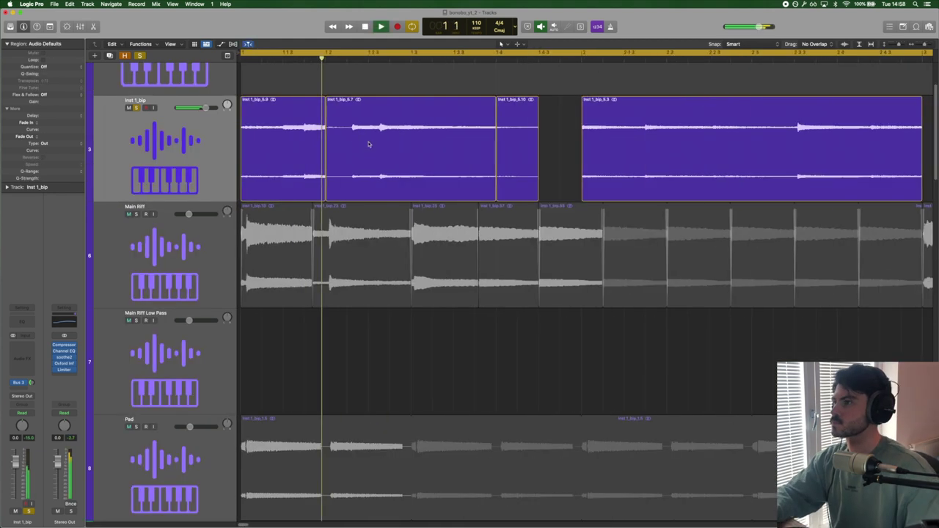
left_click(325, 136)
key("super+z")
key("space")
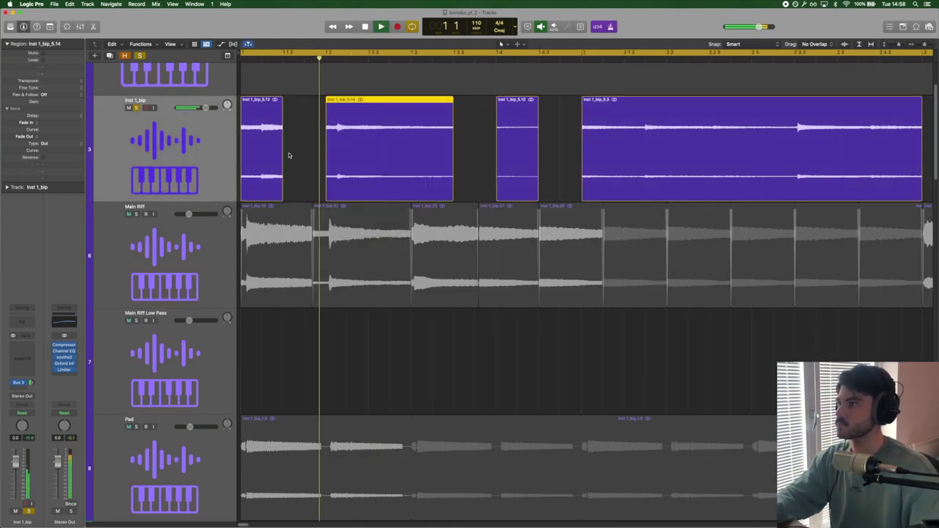
left_click(325, 157)
key("super+Left")
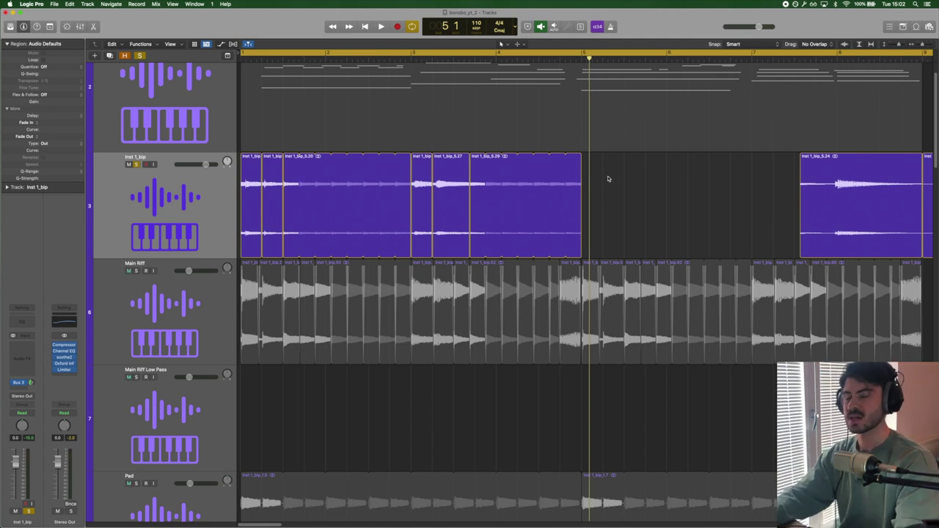
Apply a fade-in of 10 and a fade-out of 12 to the six chopped Inst 1_bip regions and play them back.
left_click_drag(579, 207, 246, 209)
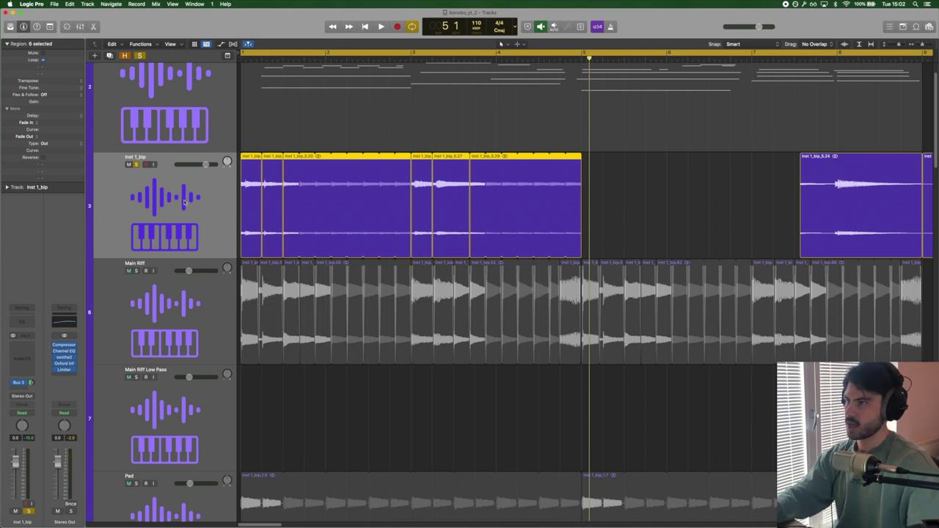
key("space")
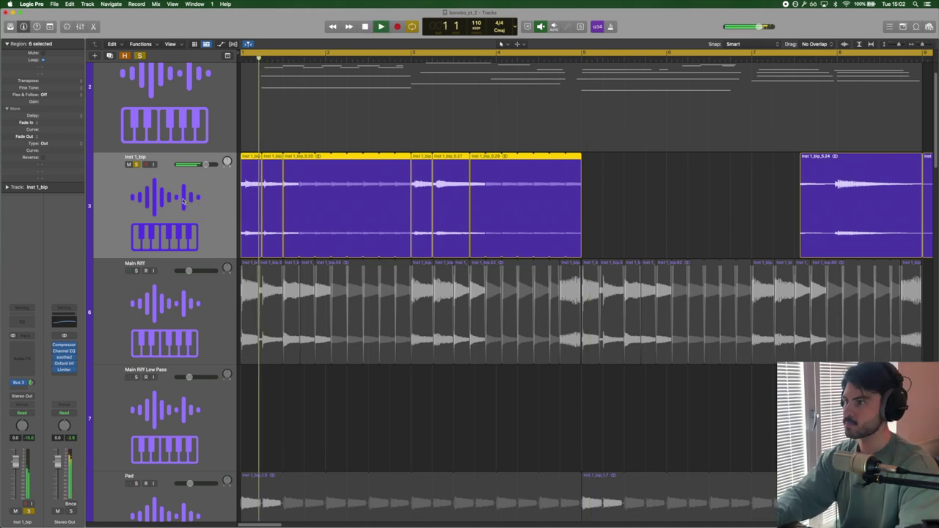
key("space")
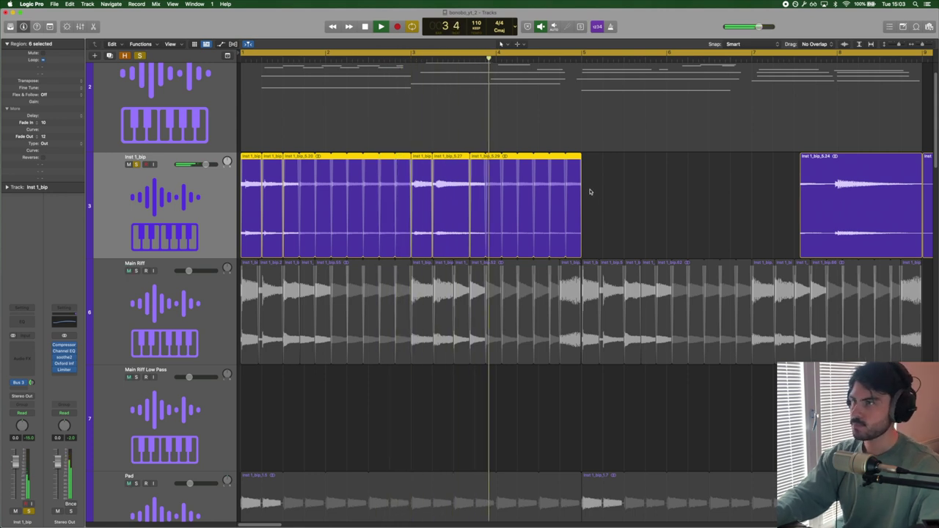
key("space")
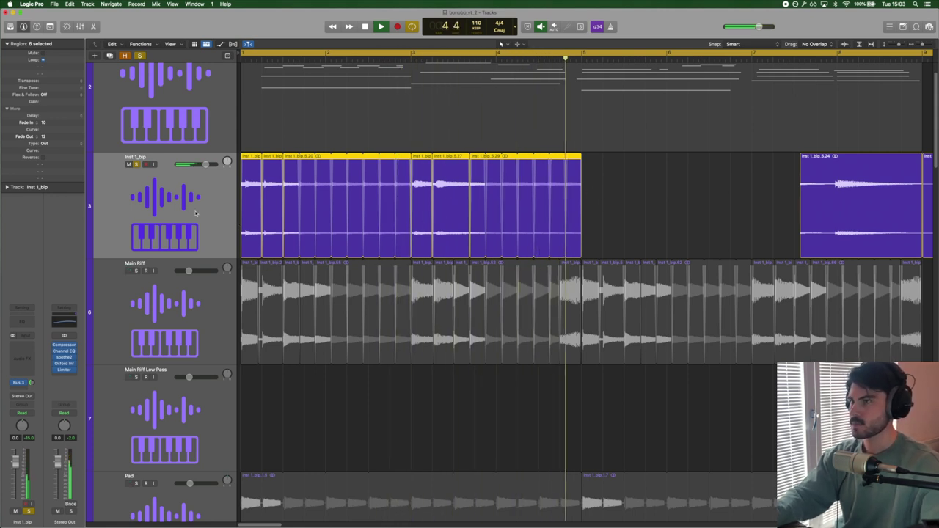
Solo the Kick track alongside Inst 1_bip and play the chopped riff with the kick.
key("super+Up")
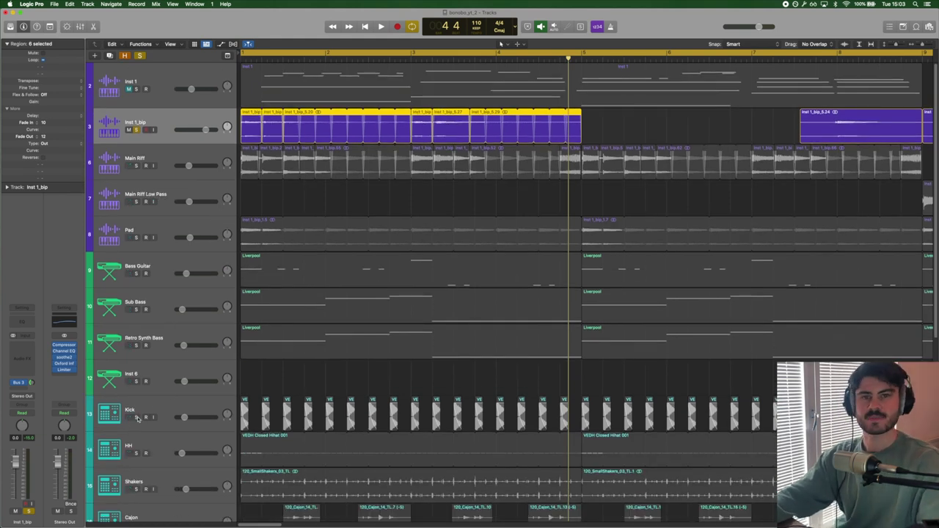
left_click(135, 417)
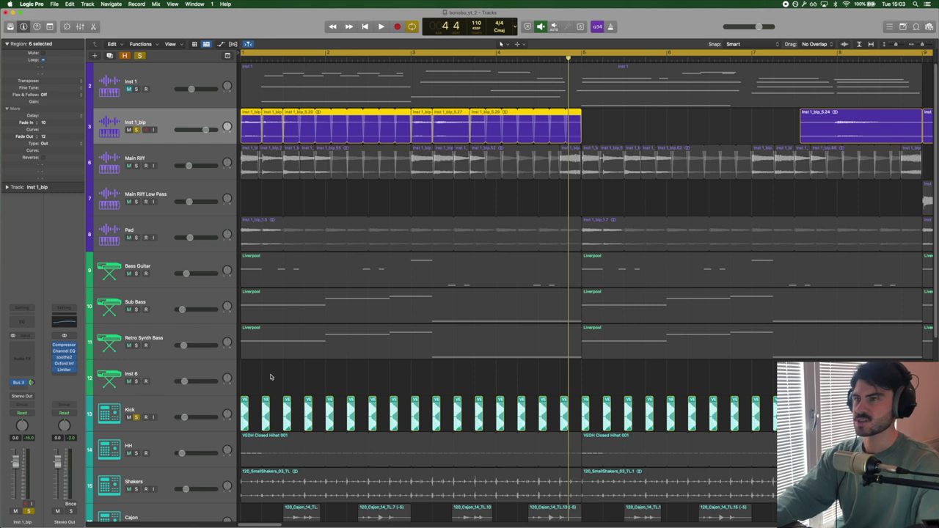
key("space")
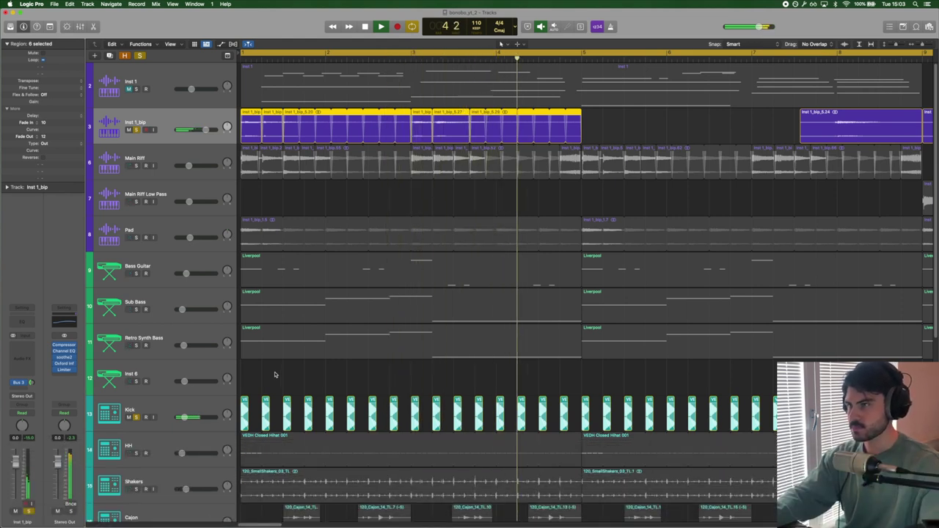
key("space")
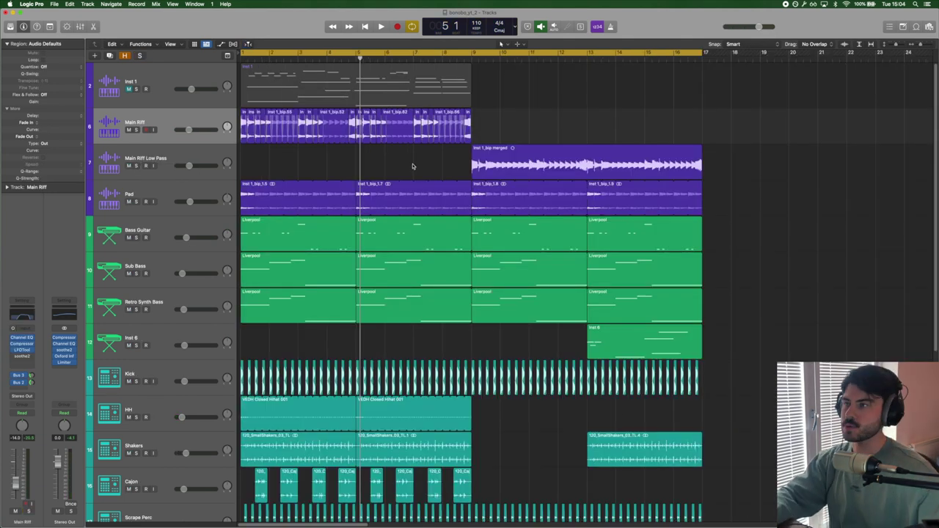
Look up the Join command for the Main Riff regions and compare them with the merged region on Main Riff Low Pass.
left_click_drag(497, 132, 237, 130)
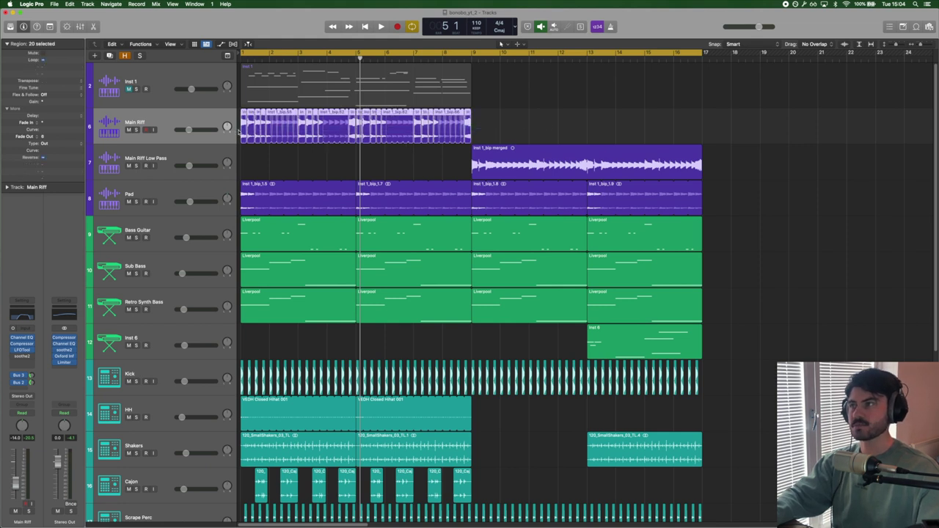
left_click(392, 157)
left_click(485, 163)
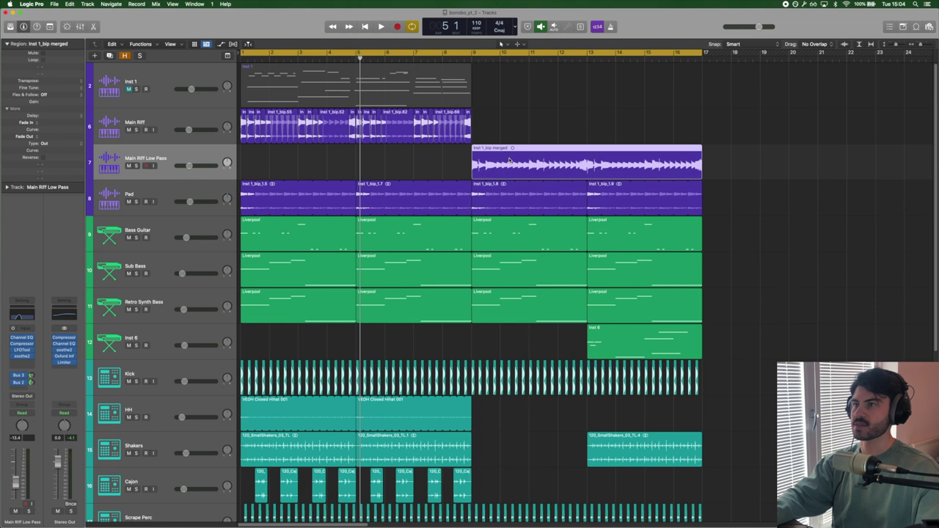
left_click_drag(574, 103, 250, 135)
right_click(263, 128)
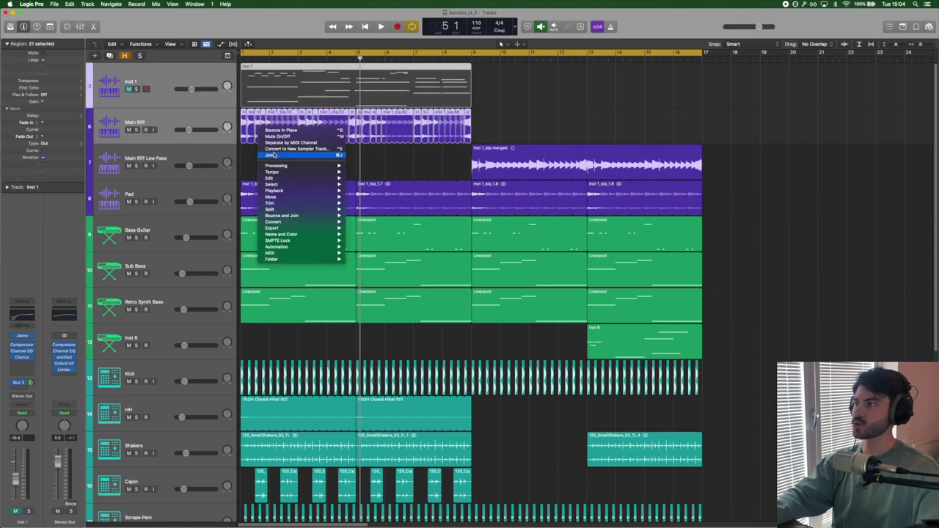
left_click(336, 156)
left_click(549, 171)
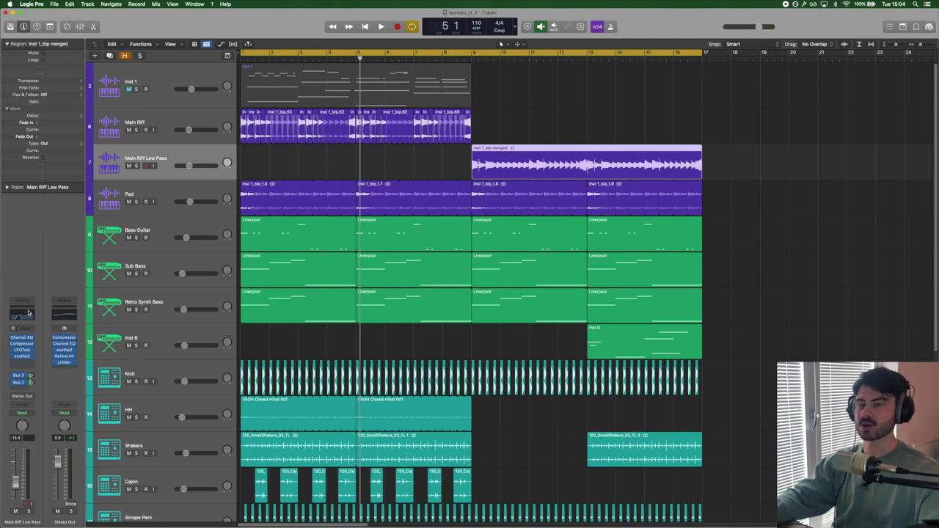
Turn off the cycle range and play the transition into bar 9 with Main Riff and Main Riff Low Pass soloed.
left_click(470, 57)
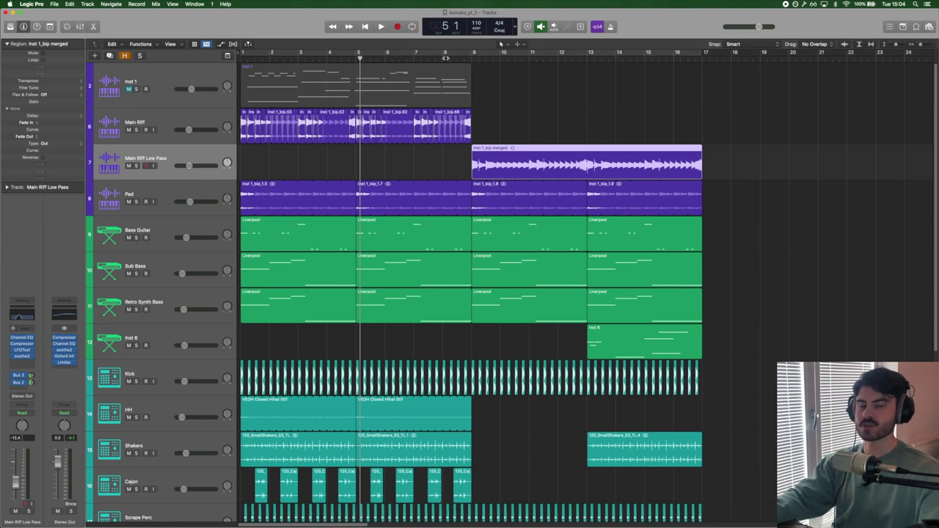
left_click(445, 57)
key("ctrl+s")
key("space")
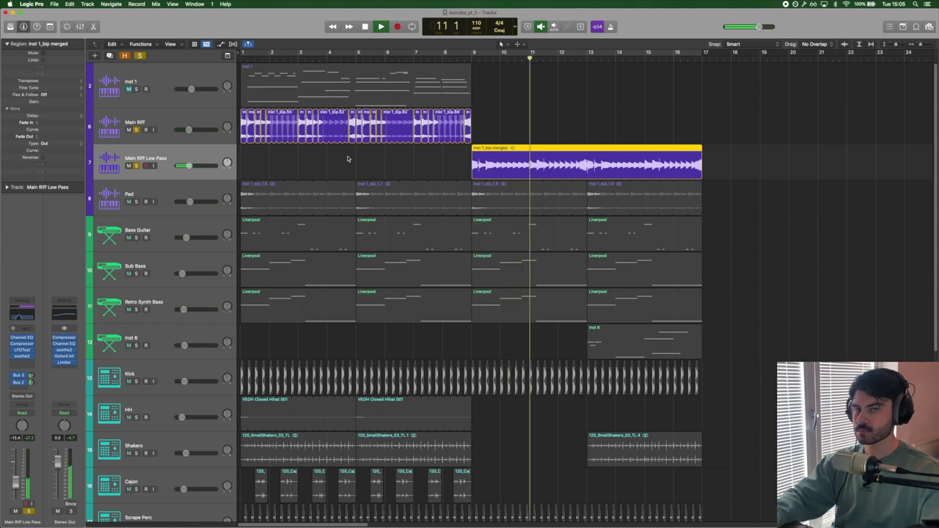
key("super+a")
key("space")
Show the mixer and examine the Channel EQ curve on the Main Riff channel.
key("x")
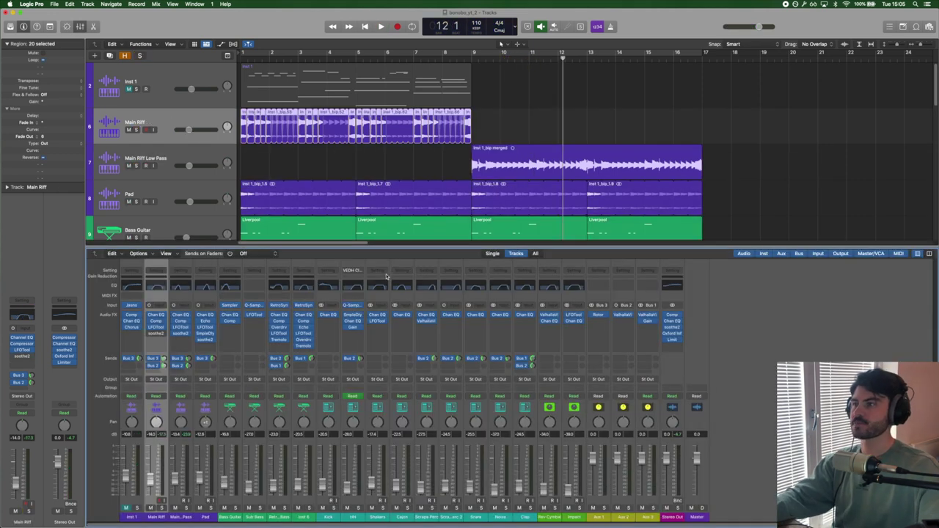
left_click(156, 315)
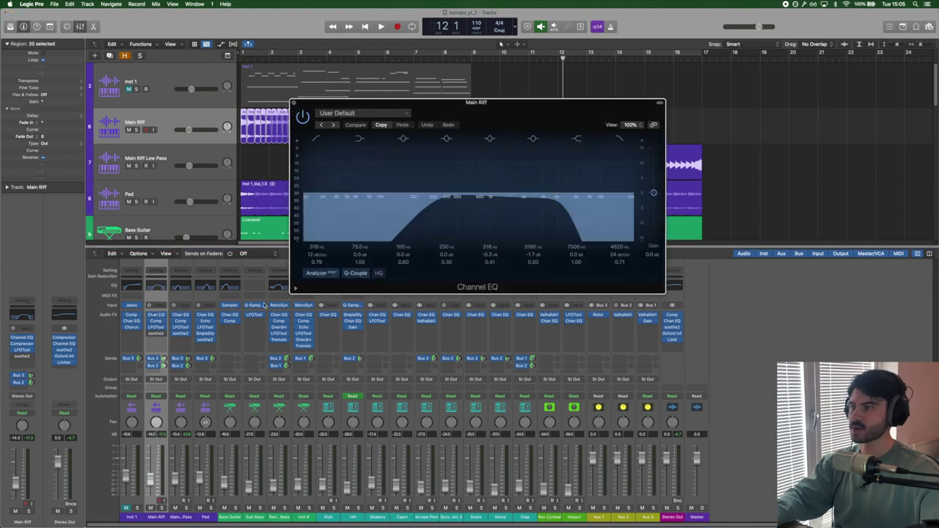
left_click_drag(486, 108, 492, 169)
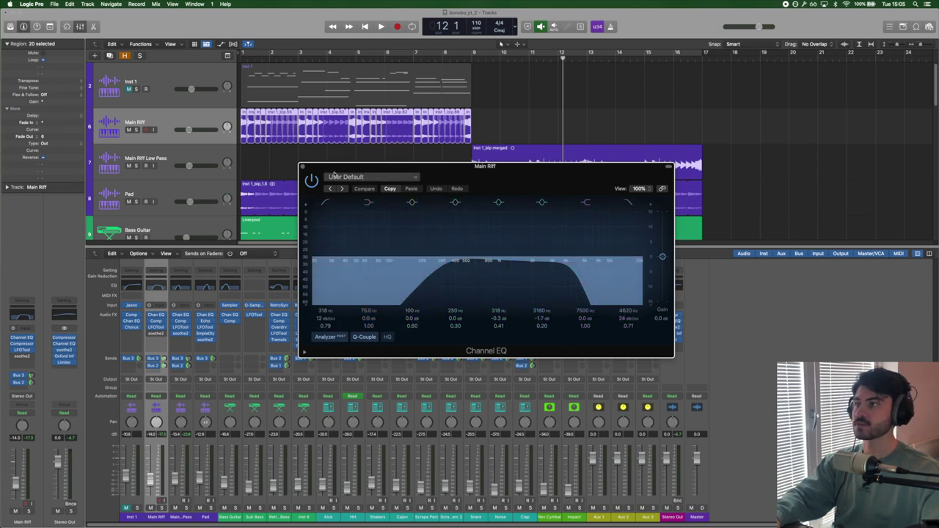
left_click(303, 168)
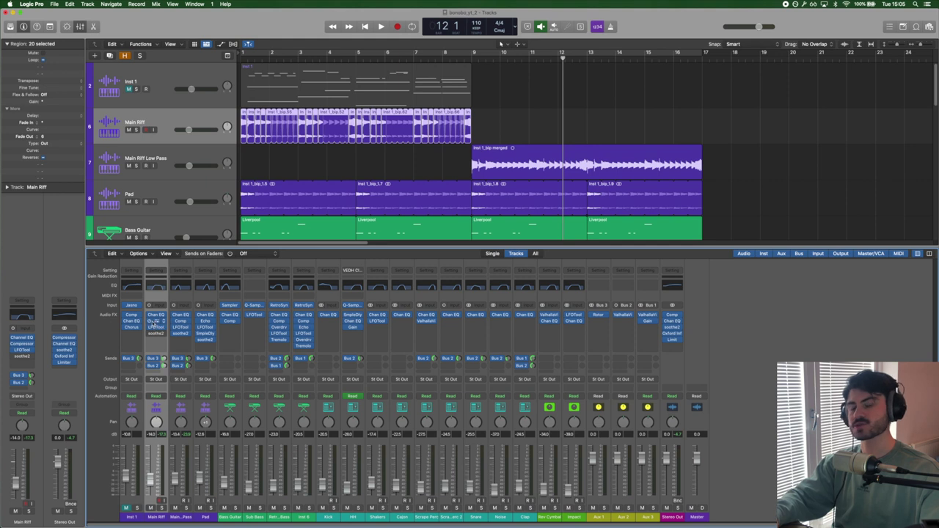
Examine the Compressor settings on the Main Riff channel and bring up its LFOTool insert.
left_click(154, 323)
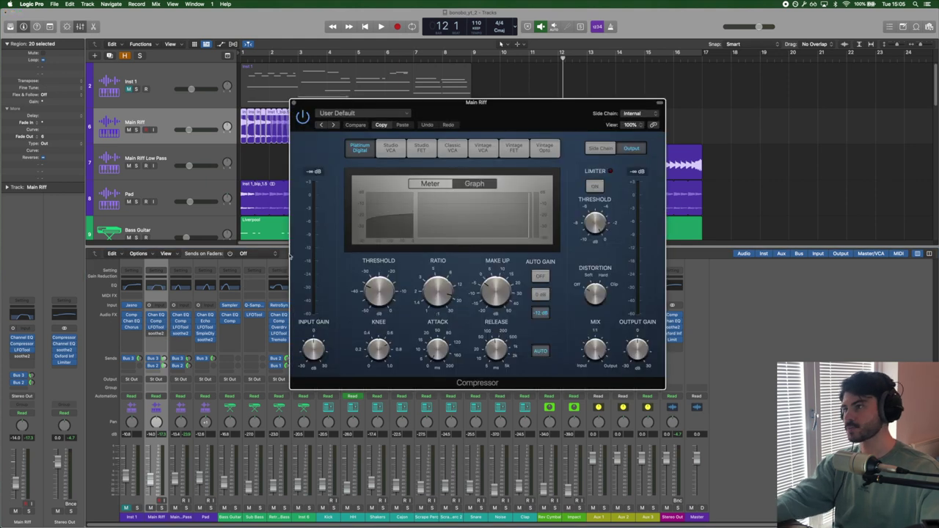
left_click(294, 103)
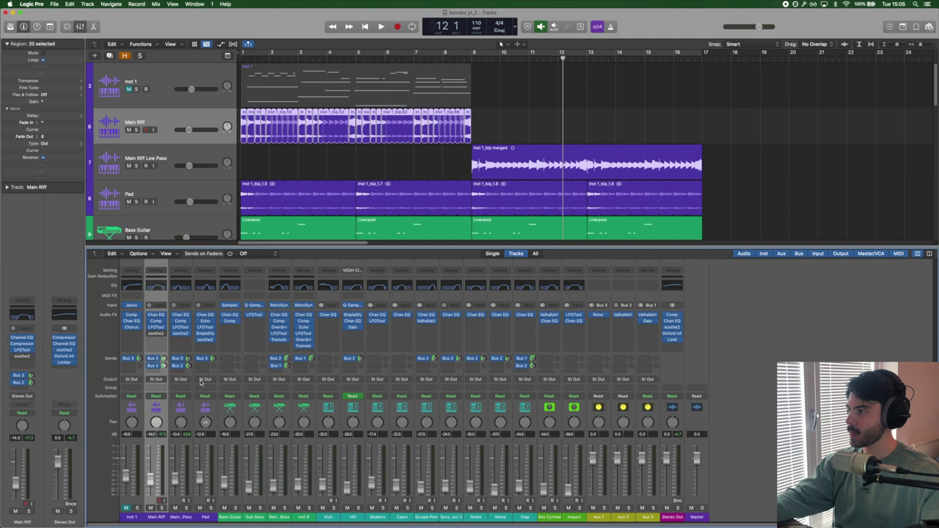
left_click(155, 333)
key("Escape")
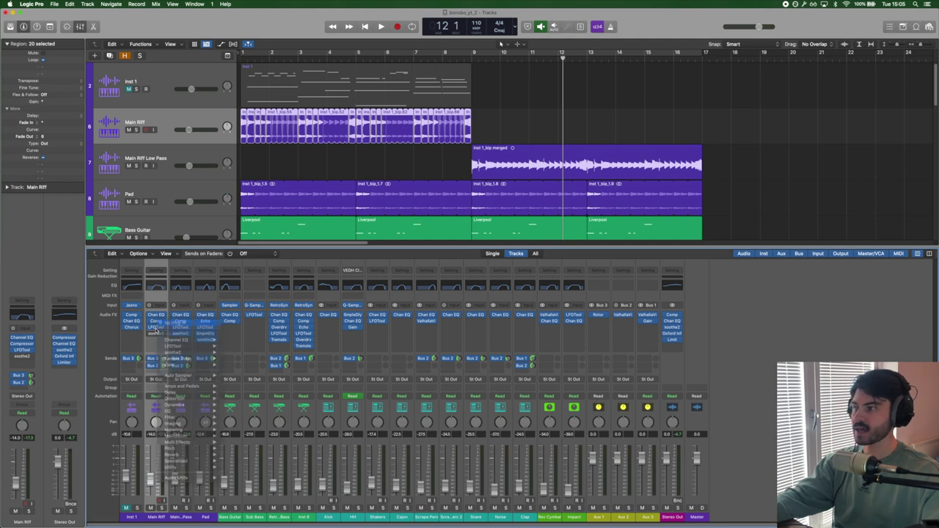
left_click(157, 328)
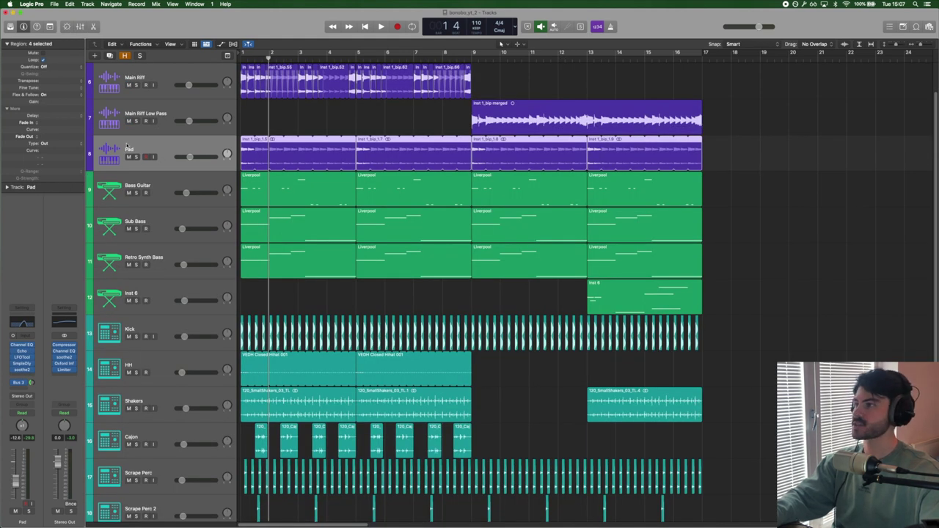
Solo the Pad track, play it from the beginning with its full effects chain, and unsolo it.
left_click(137, 157)
key("Return")
key("space")
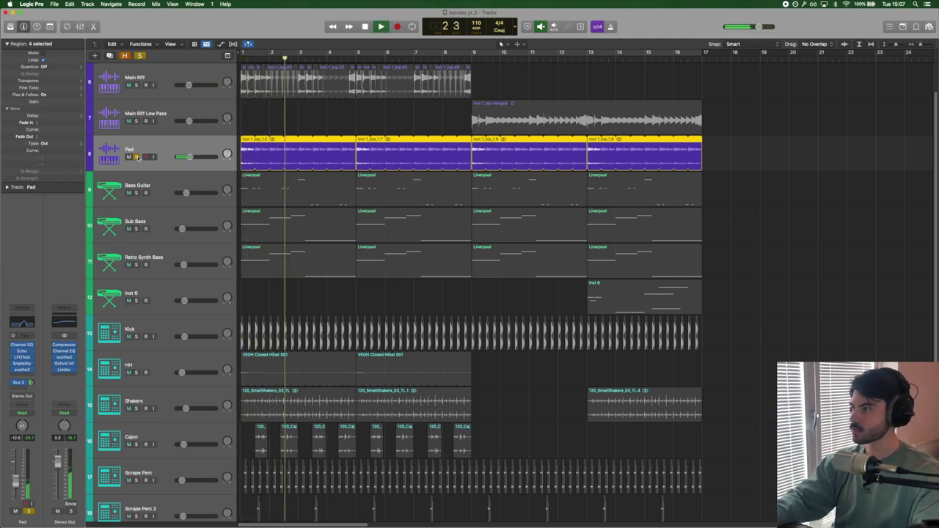
left_click(136, 157)
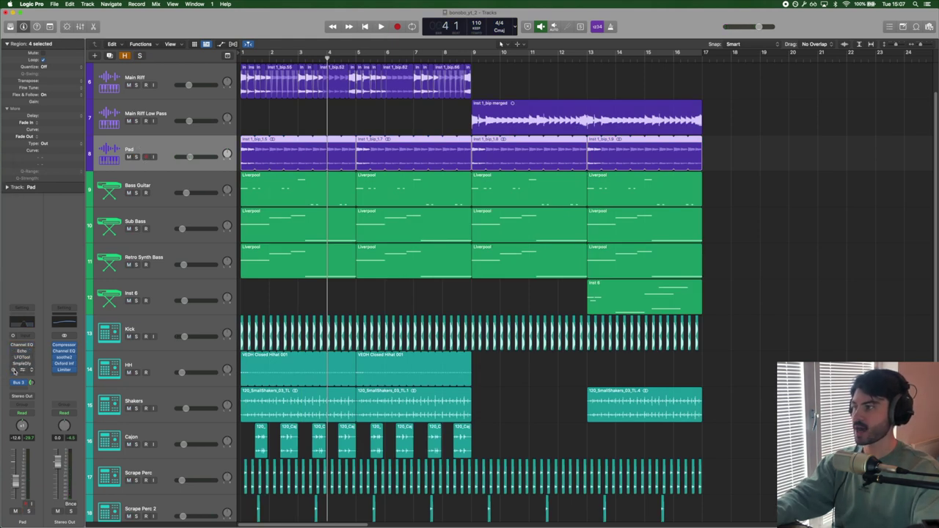
Solo the Pad track again and play it with all of its insert effects bypassed.
key("space")
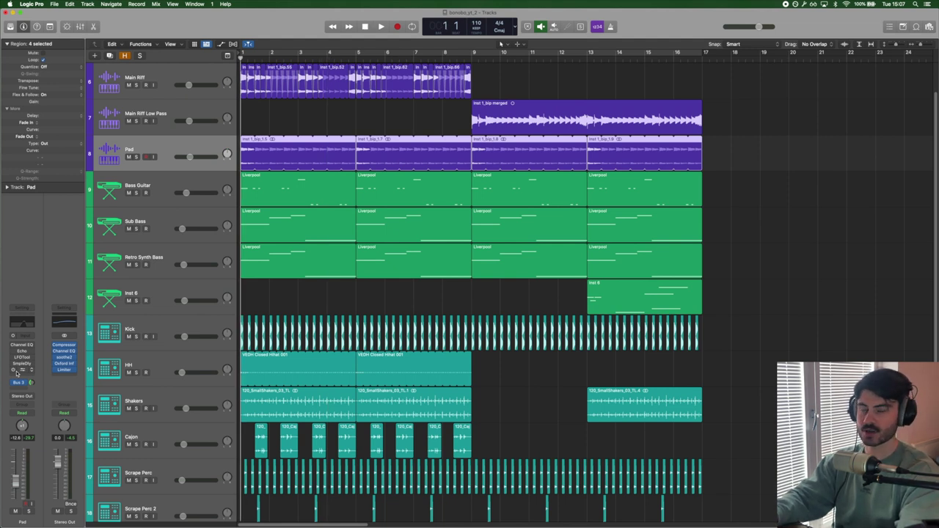
left_click(136, 157)
key("space")
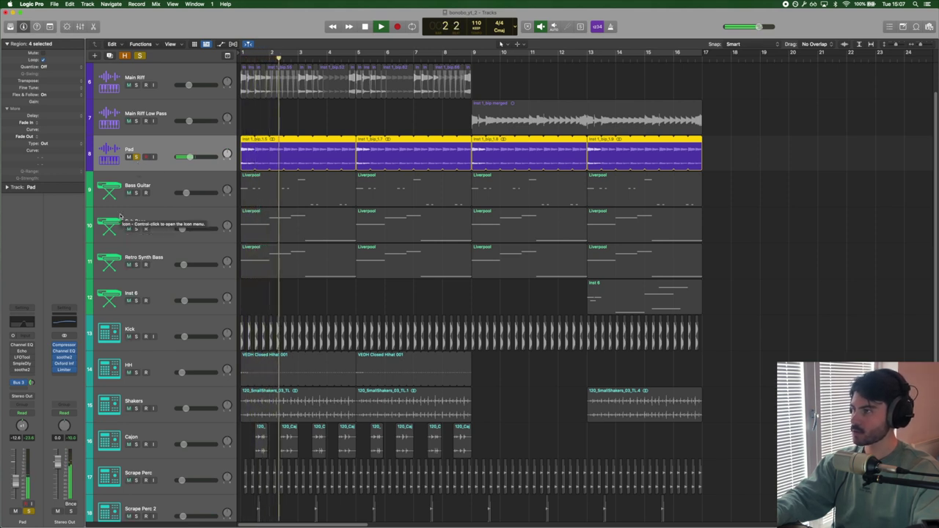
key("space")
Re-enable the Channel EQ and Echo on the Pad track and play it from the start with both plug-in windows on view.
left_click(13, 346)
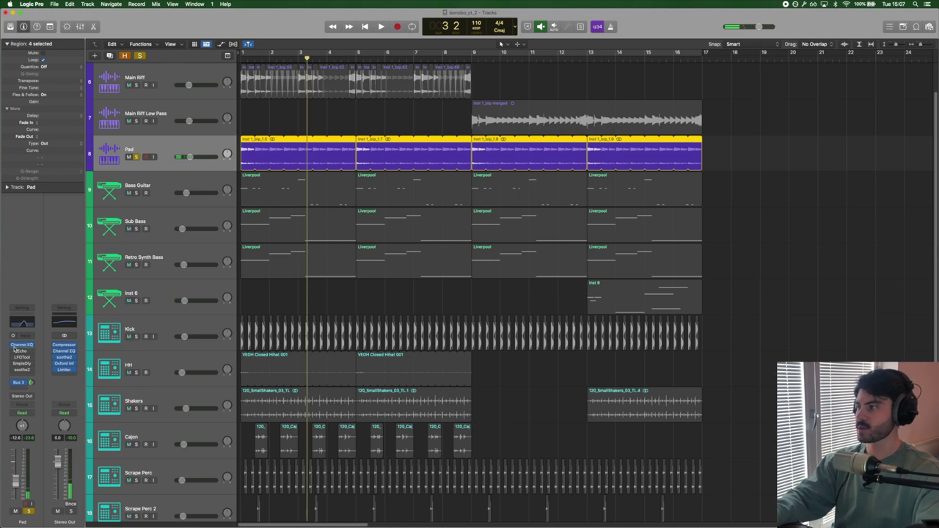
left_click(15, 349)
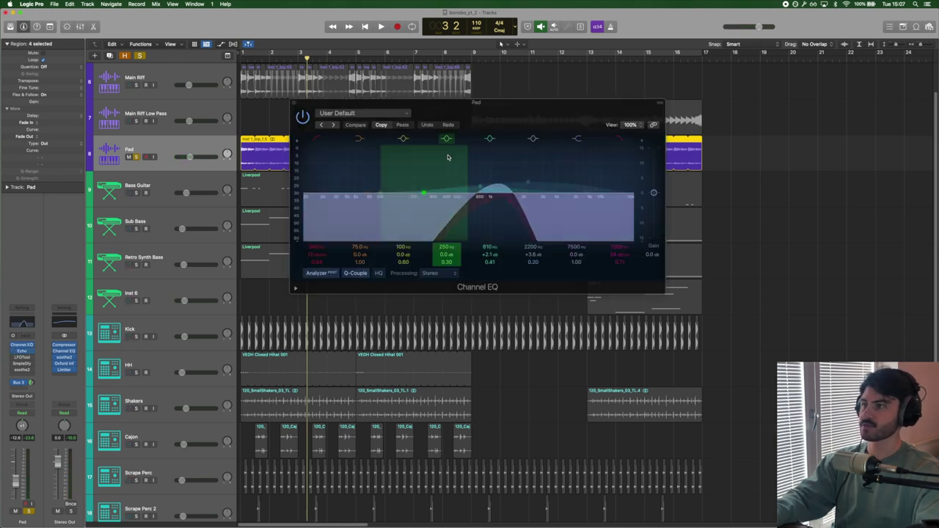
left_click_drag(438, 114, 678, 251)
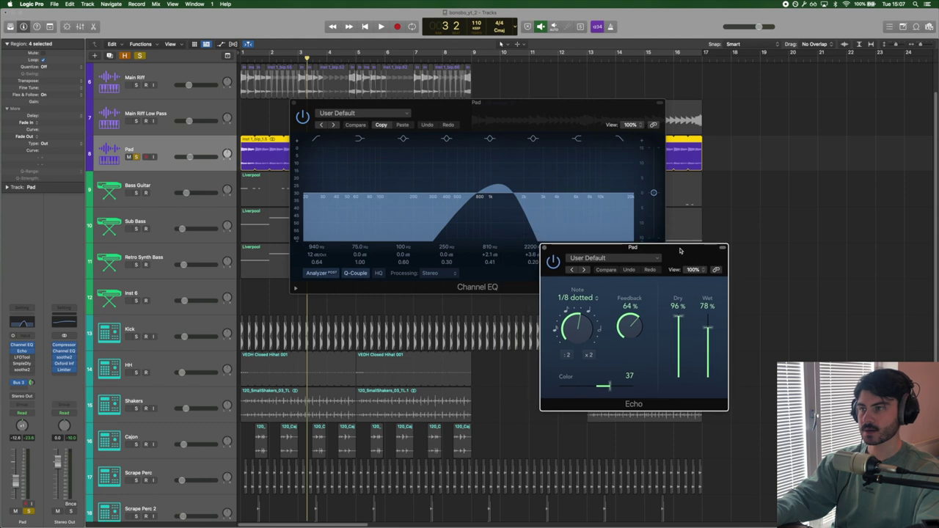
key("Return")
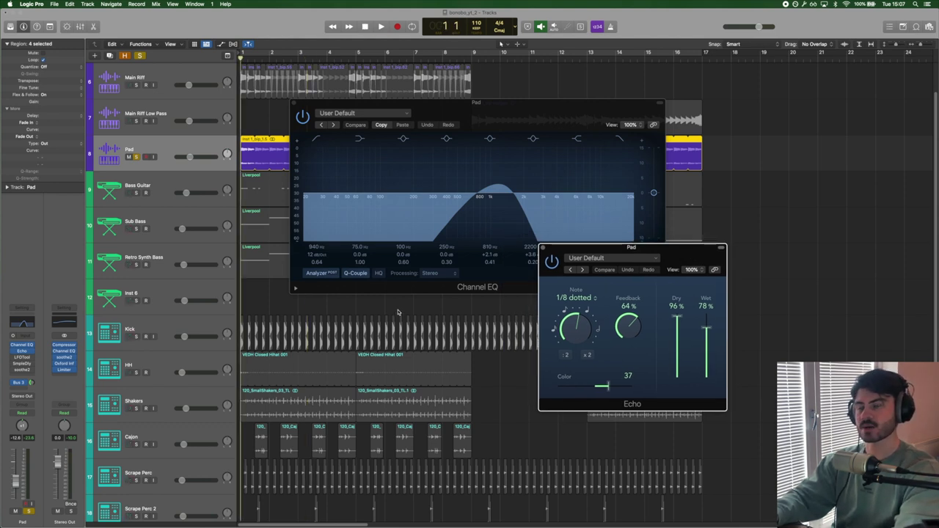
key("space")
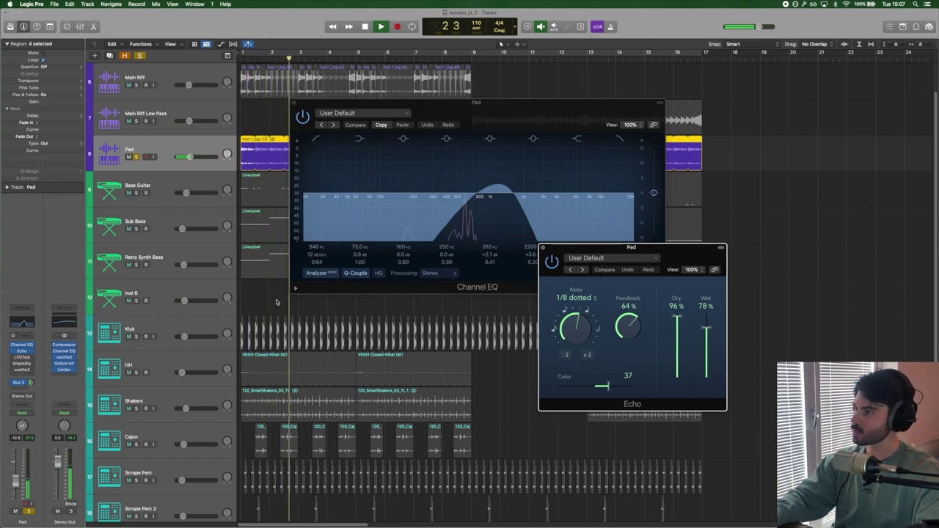
key("v")
key("space")
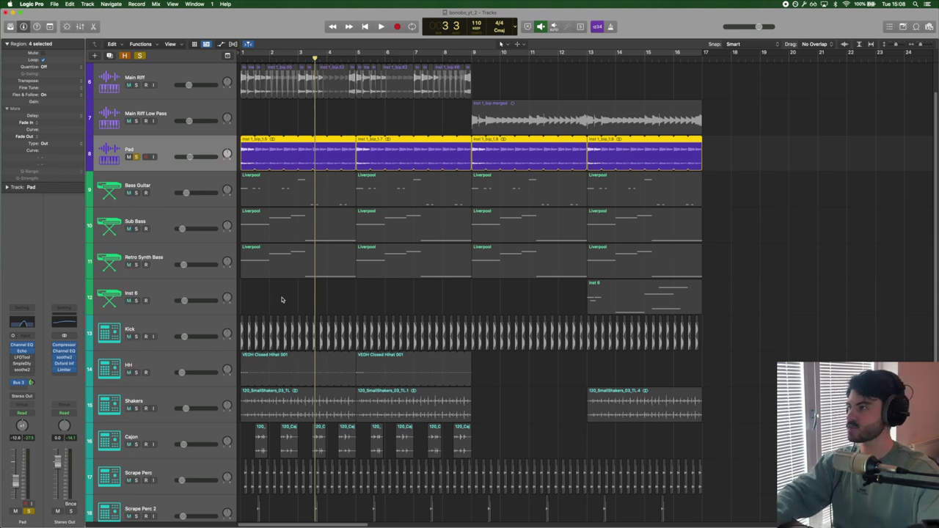
Re-enable the Pad's remaining effects, examine the LFOTool and Sample Delay settings side by side, and unsolo the track.
left_click(18, 362)
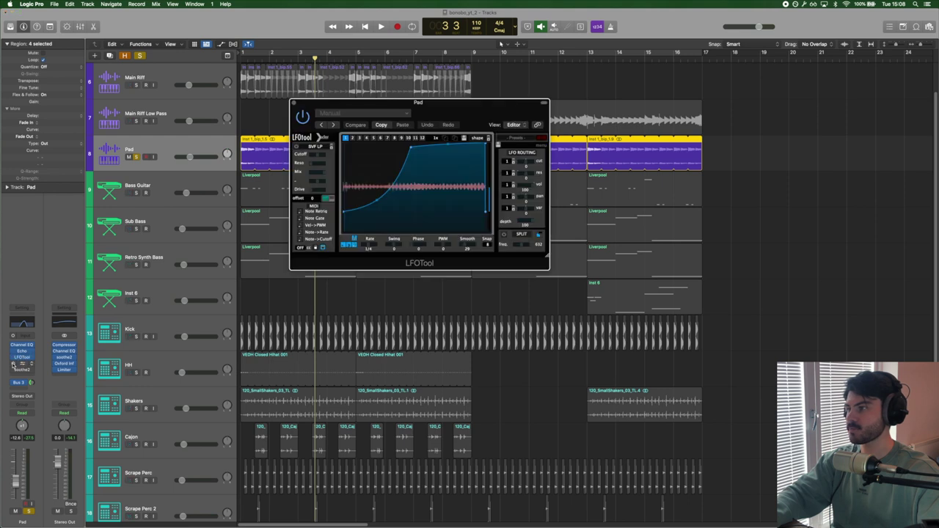
left_click(20, 364)
left_click_drag(382, 111, 493, 298)
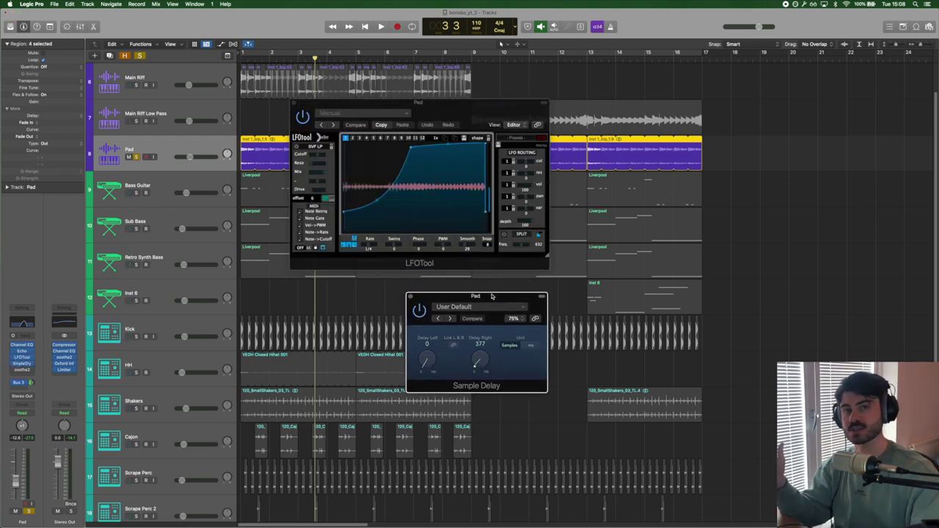
key("v")
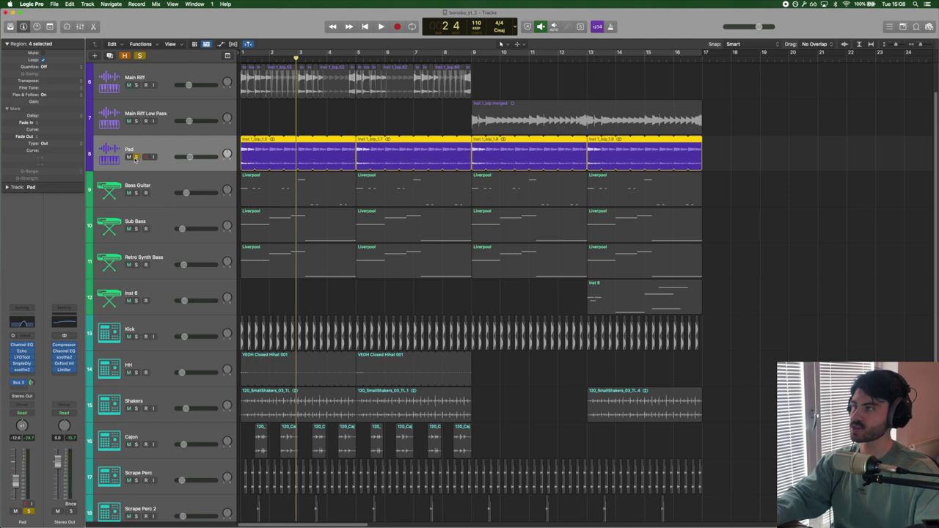
key("super+a")
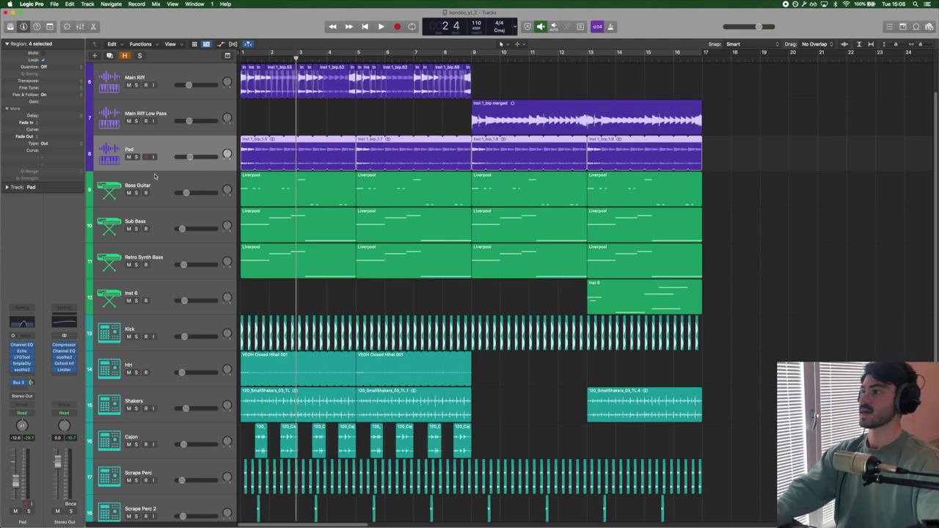
Solo the Bass Guitar, Sub Bass and Retro Synth Bass tracks together and play them from the beginning.
left_click(155, 192)
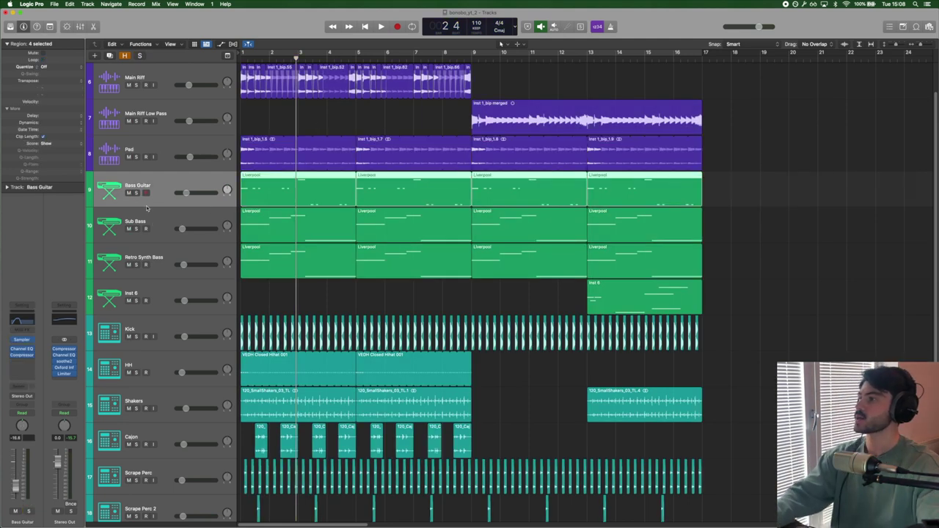
left_click(147, 228)
left_click(160, 254)
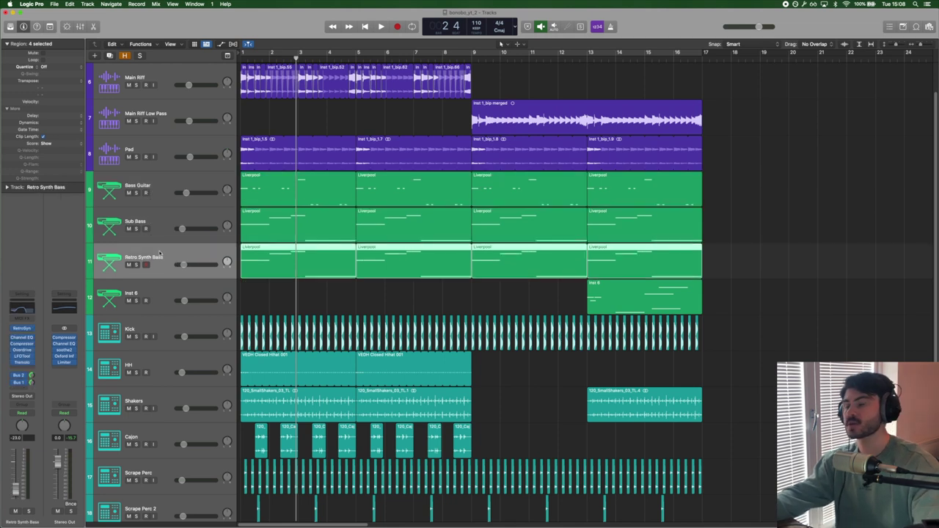
left_click(144, 193)
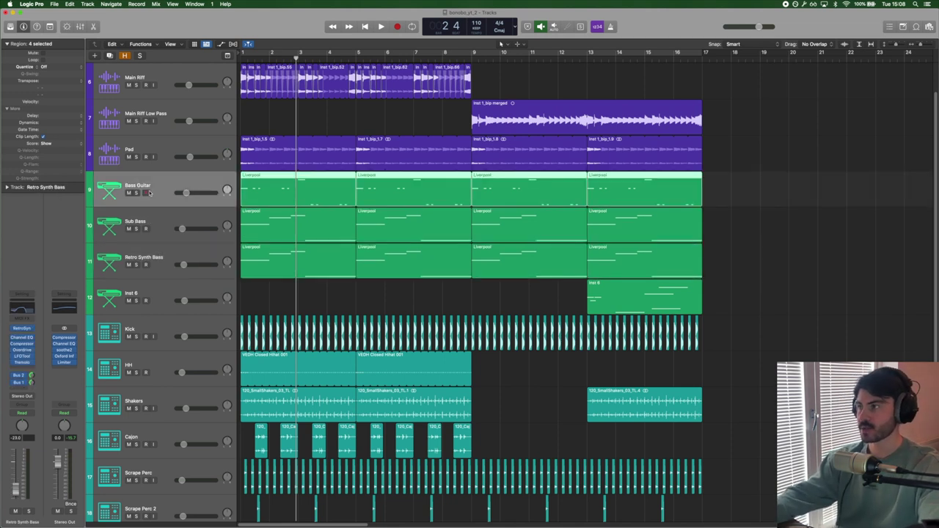
left_click_drag(139, 193, 139, 262)
key("Return")
key("space")
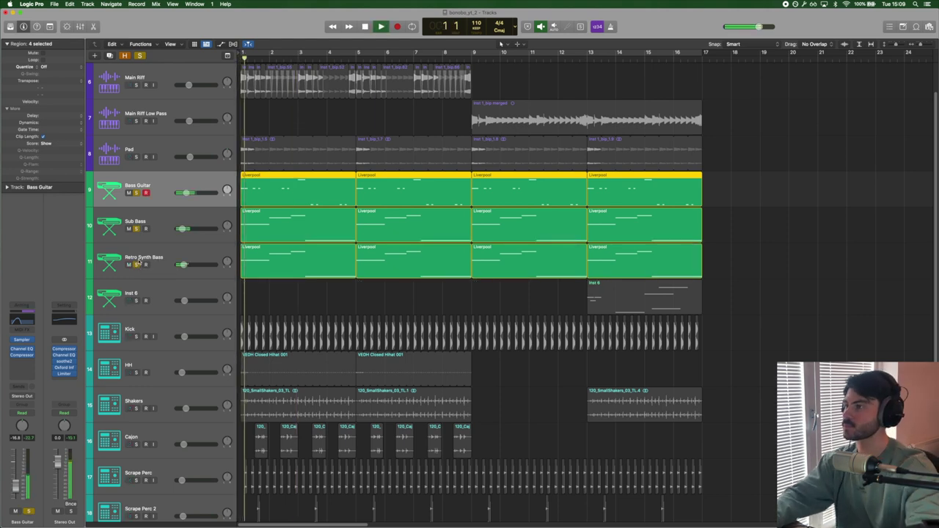
left_click(314, 298)
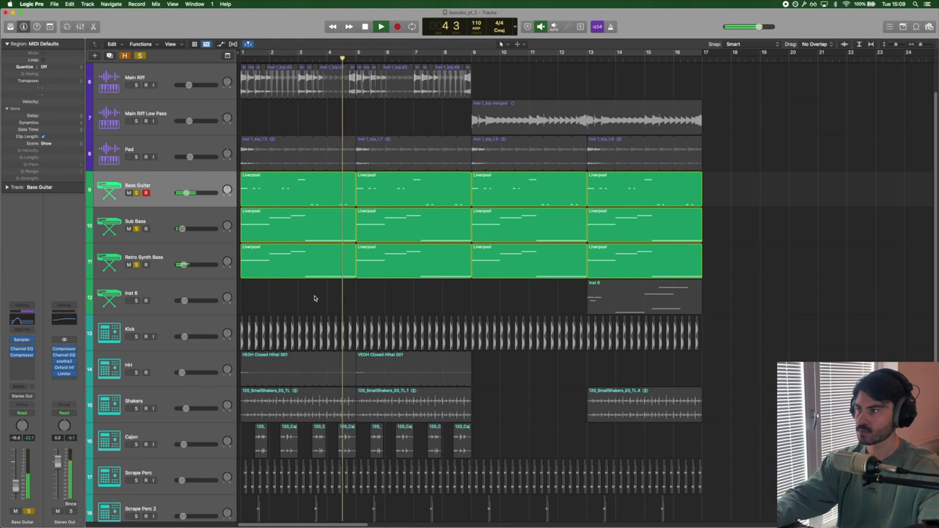
key("space")
Solo only the Bass Guitar track, show its MIDI notes in the Piano Roll, and play the part from the start.
left_click(166, 193)
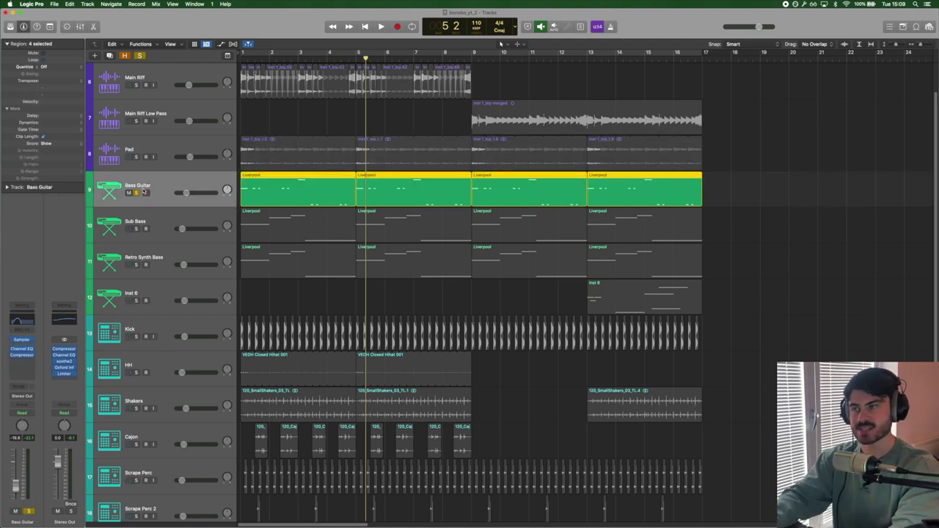
double_click(292, 199)
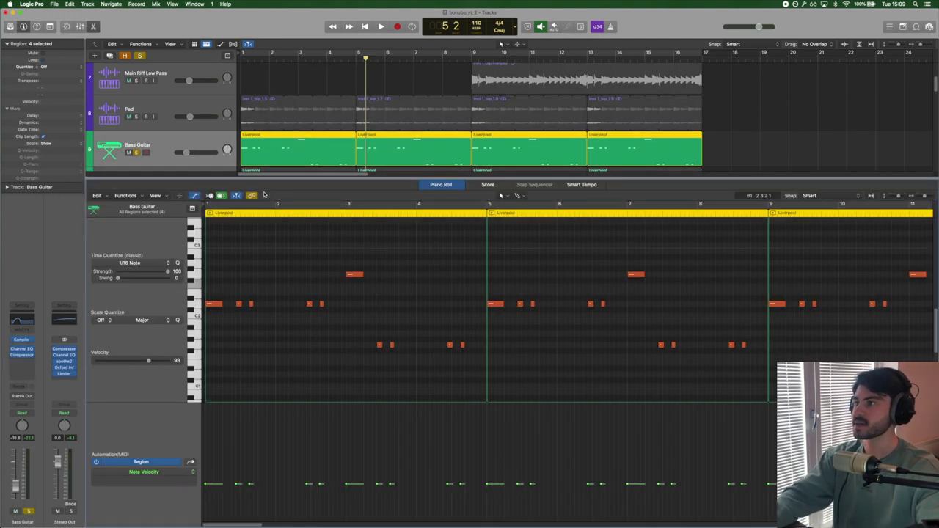
key("Return")
key("space")
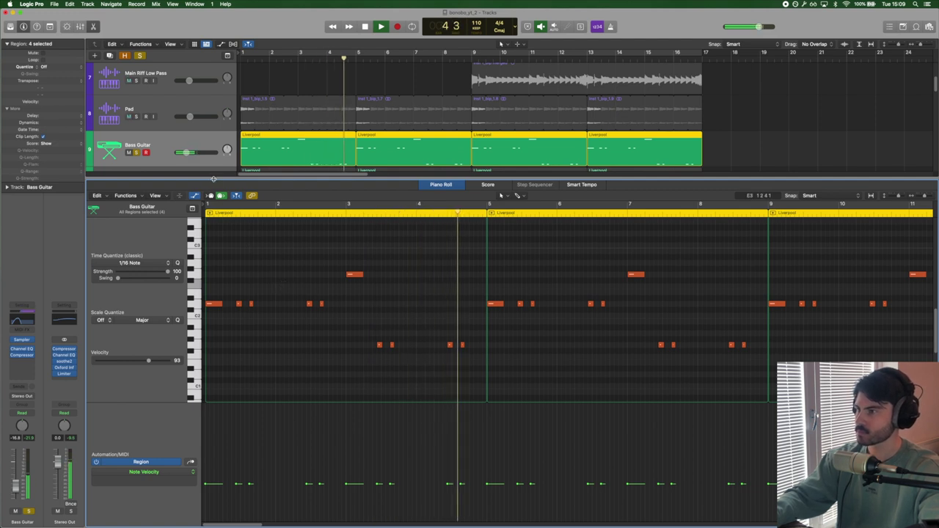
key("space")
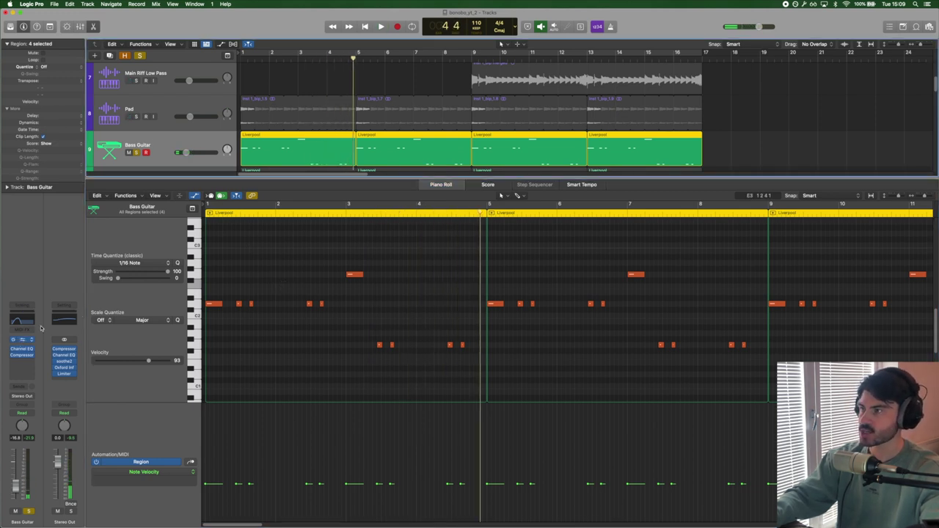
Examine the Bass Guitar's Liverpool Sampler instrument and its Channel EQ curve.
key("v")
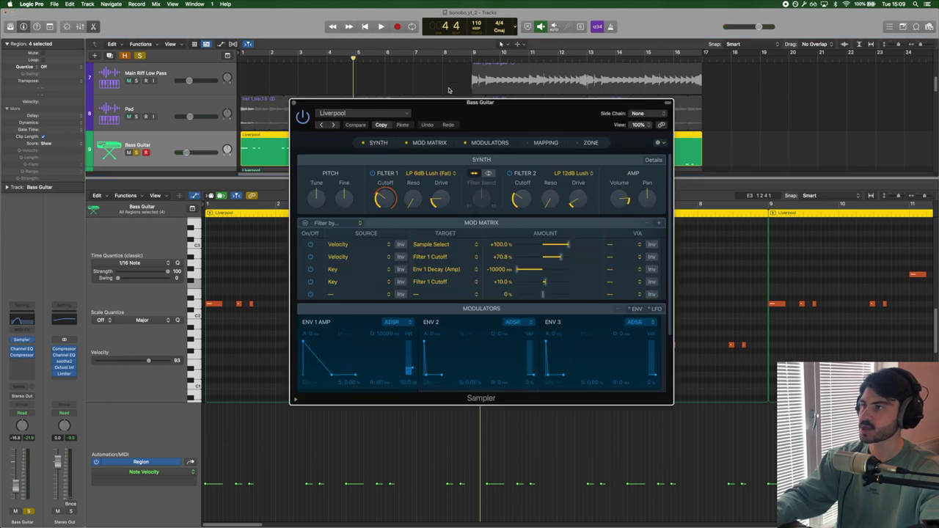
left_click(30, 323)
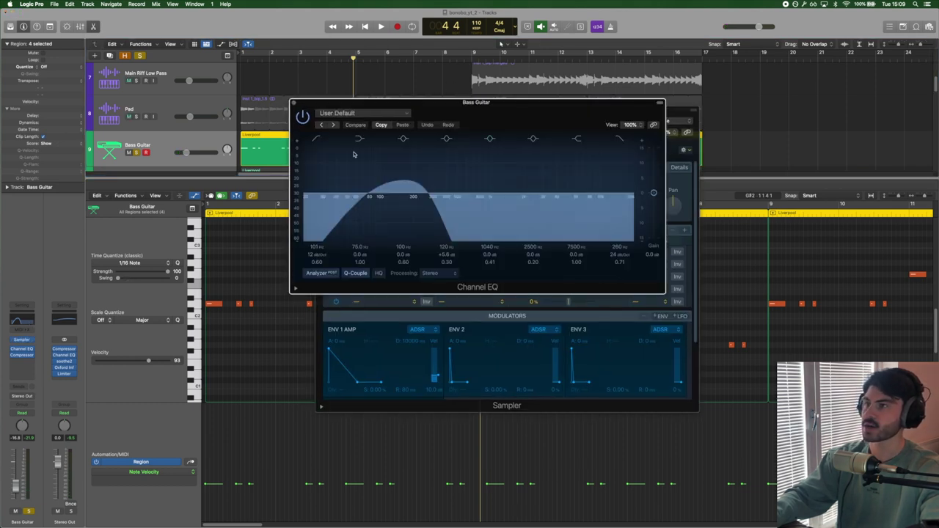
left_click_drag(340, 104, 343, 187)
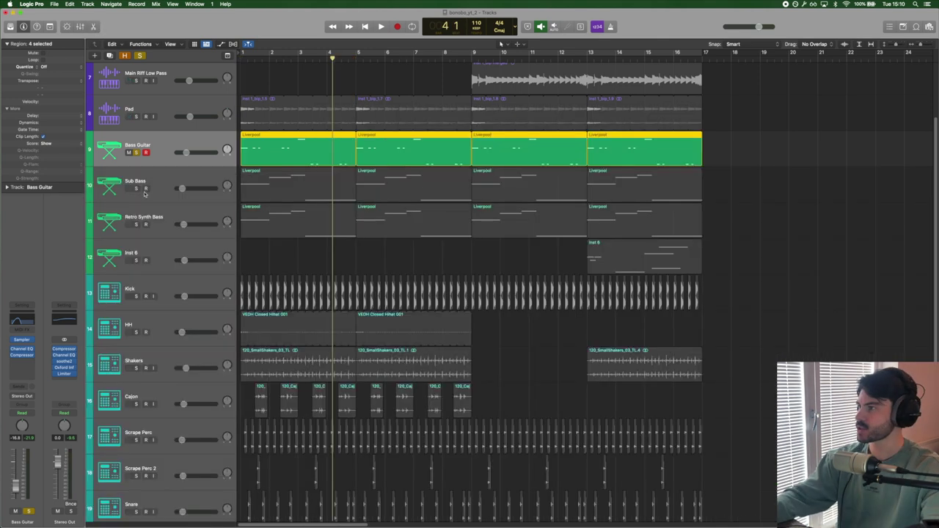
Solo the Sub Bass track in place of the Bass Guitar and select it.
left_click(136, 189)
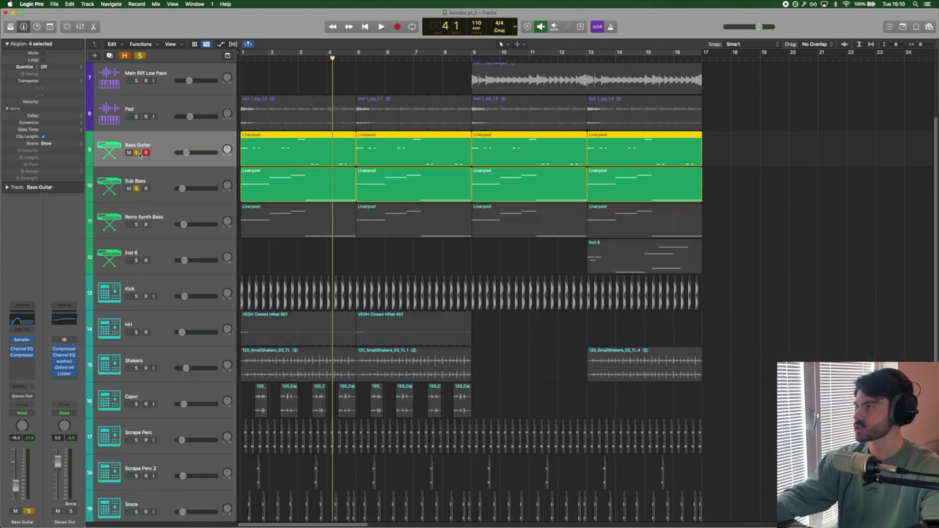
left_click(136, 153)
left_click(155, 190)
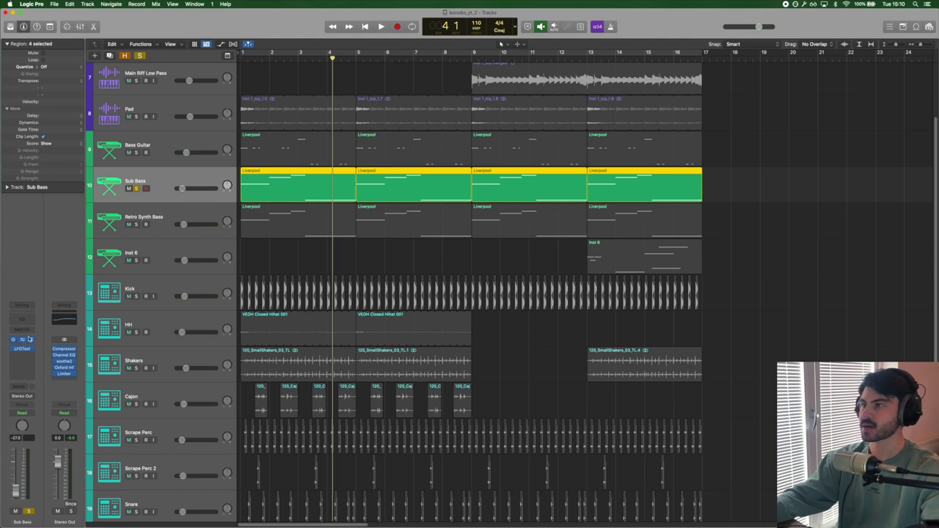
Examine the Quick Sampler instrument and the LFOTool volume curve on the Sub Bass channel.
left_click(22, 340)
left_click_drag(418, 107, 419, 144)
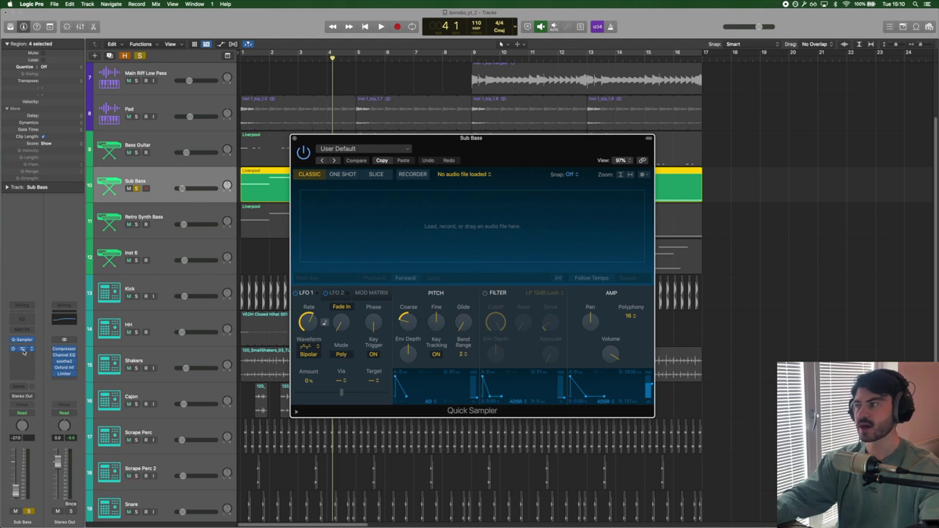
left_click(23, 350)
left_click_drag(314, 106, 389, 211)
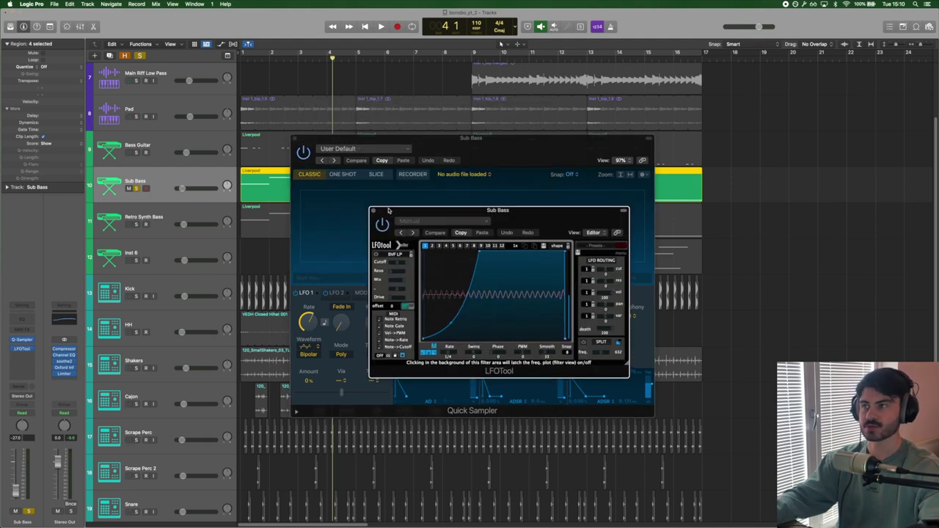
left_click(373, 211)
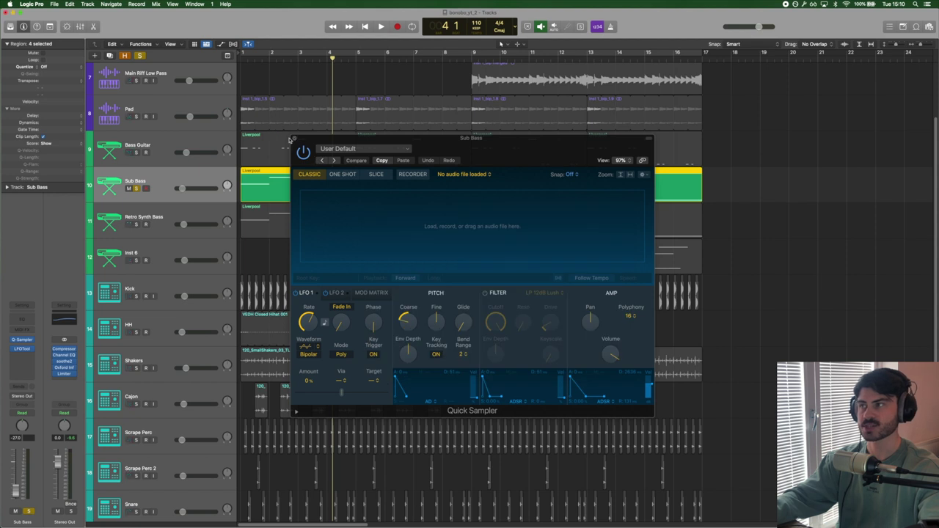
Close the Sub Bass's Quick Sampler window and play the soloed part from the start of the song.
left_click(293, 140)
key("Return")
key("space")
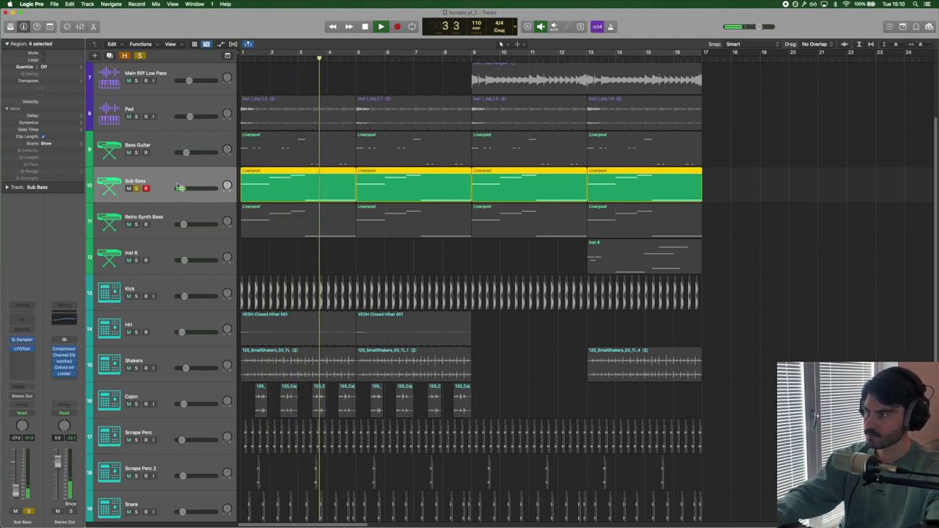
key("space")
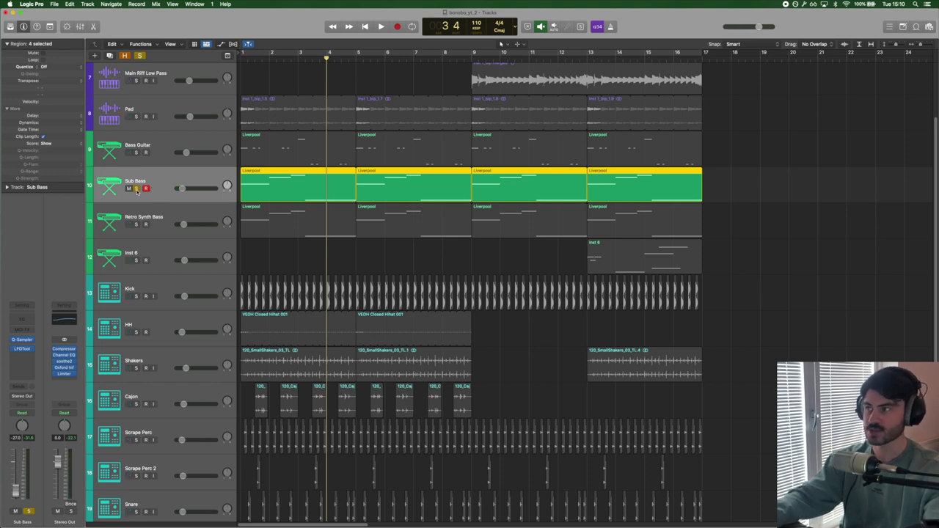
Solo the Retro Synth Bass track in place of the Sub Bass, play it from the start, and keep that track selected.
left_click(136, 188)
left_click(132, 229)
left_click(135, 225)
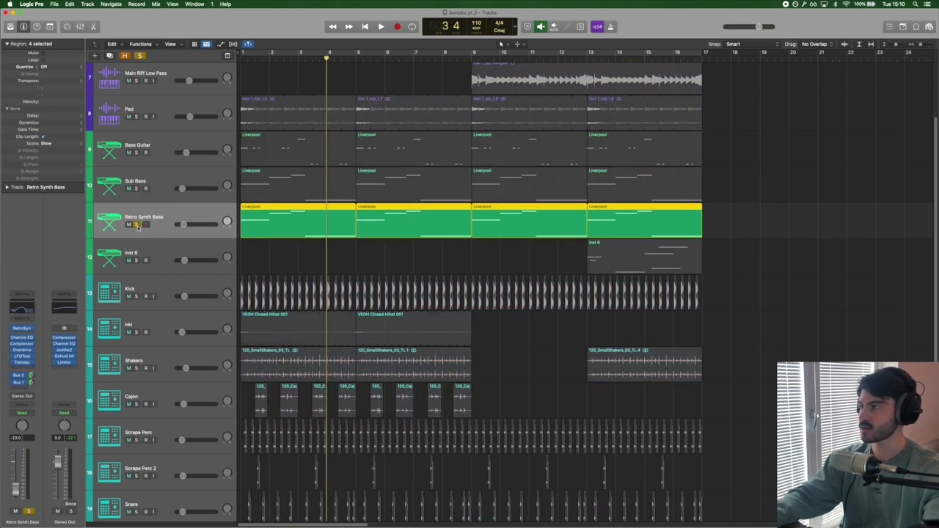
left_click(161, 255)
key("Return")
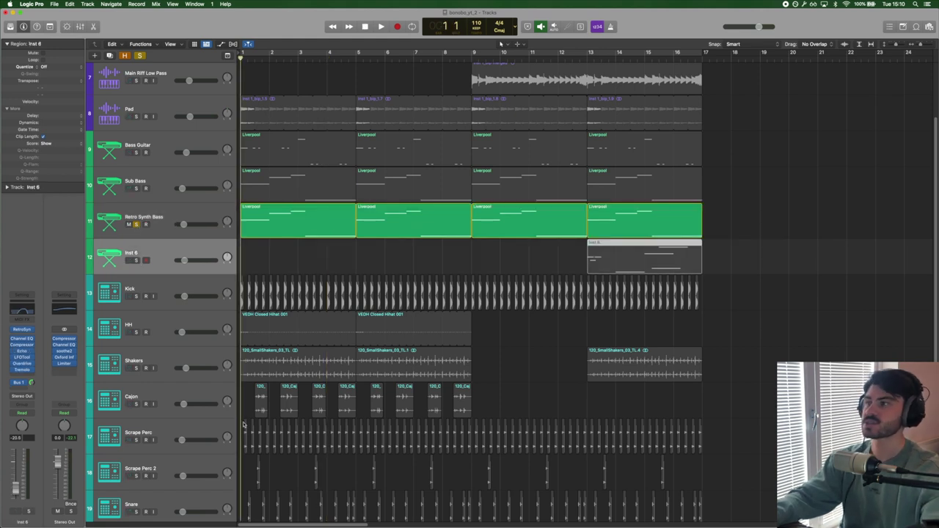
key("space")
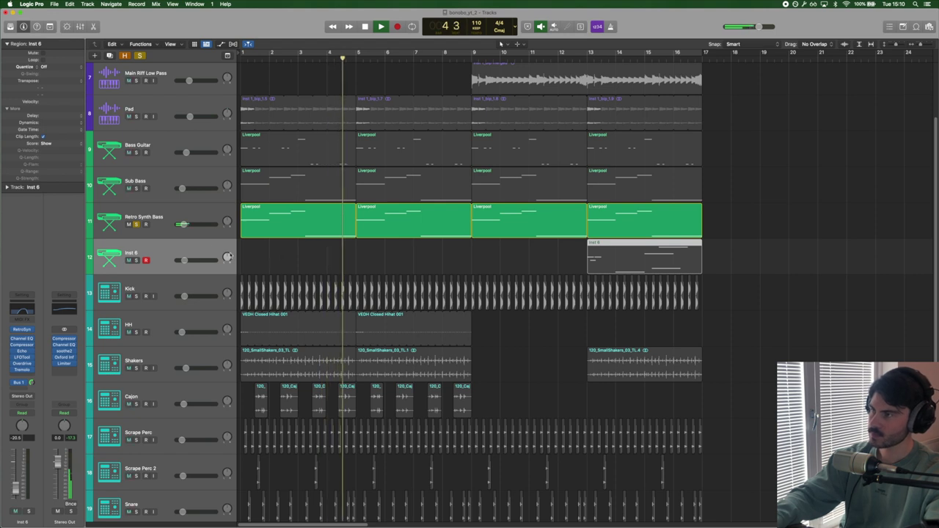
key("space")
left_click(195, 216)
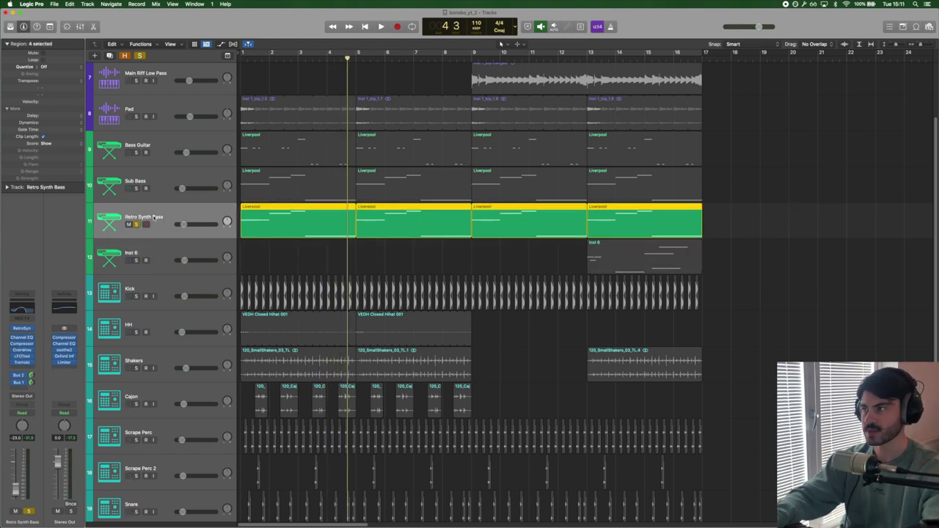
Examine the oscillator, filter and envelope settings of the Retro Synth instrument on the Retro Synth Bass channel.
left_click(23, 330)
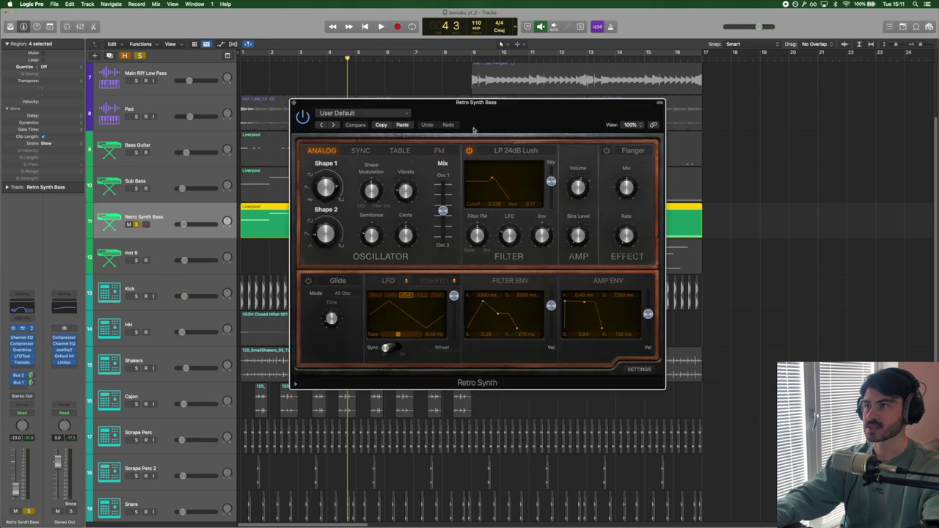
left_click_drag(478, 104, 588, 155)
left_click_drag(479, 218, 412, 215)
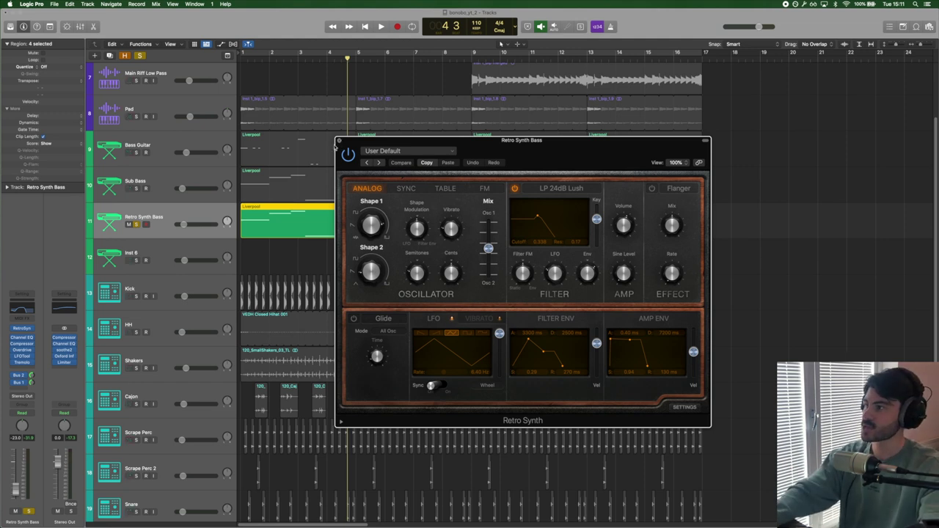
left_click(339, 140)
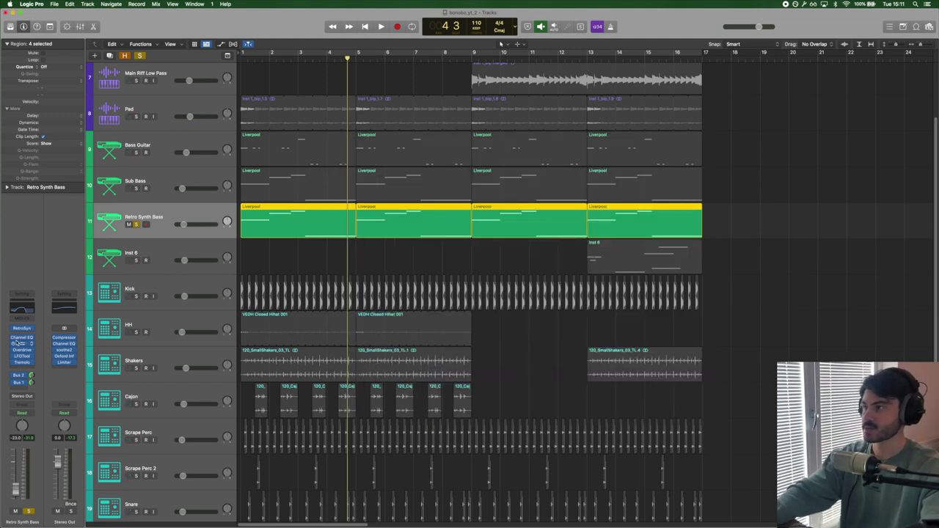
Bypass all five insert effects on the Retro Synth Bass channel and play the dry part from the start.
left_click_drag(13, 339, 15, 365)
key("shift+space")
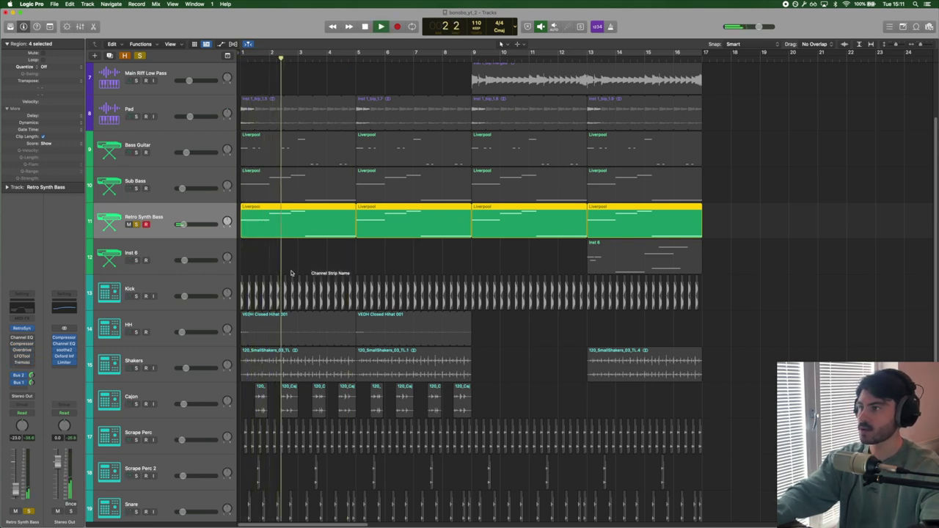
key("space")
Re-enable the Retro Synth Bass's Channel EQ and show its curve beside the track headers.
left_click(22, 337)
left_click(22, 338)
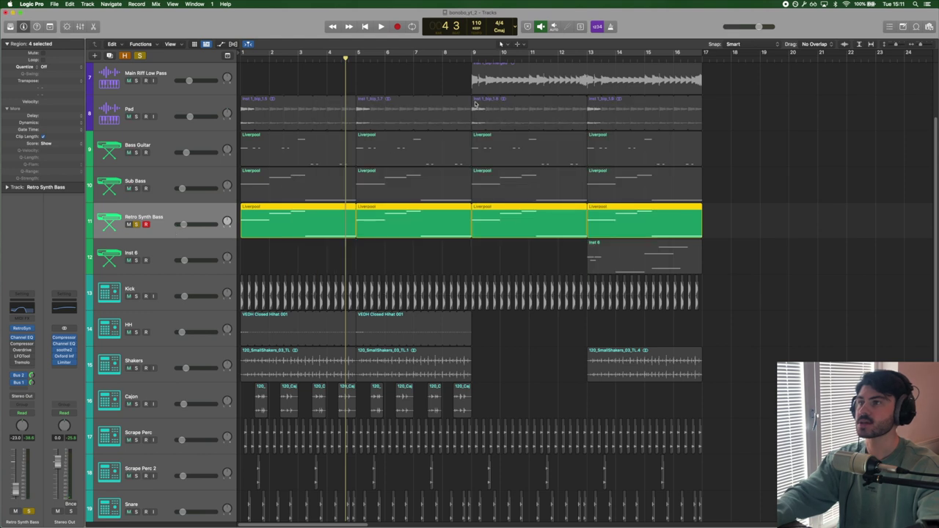
left_click(14, 310)
left_click_drag(455, 109, 636, 122)
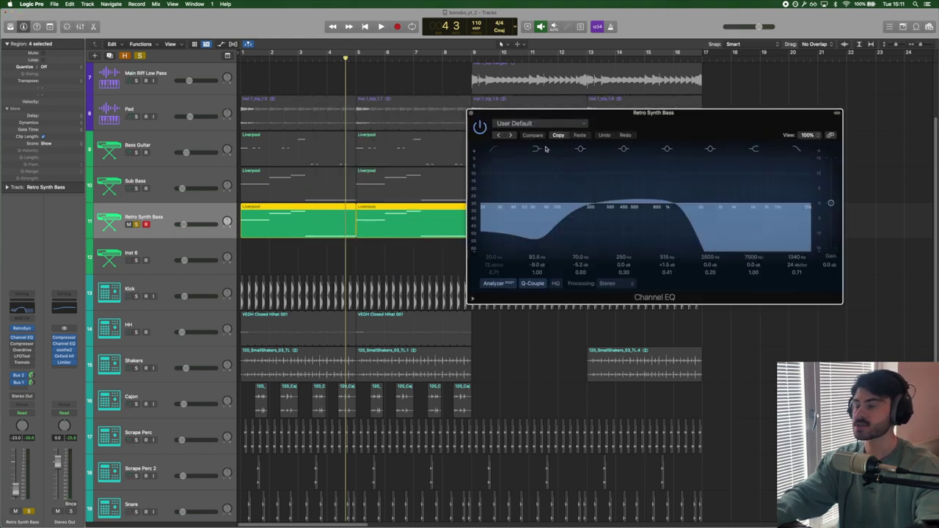
Turn the Retro Synth Bass's Compressor back on and examine its settings.
left_click(22, 344)
left_click_drag(392, 106, 336, 184)
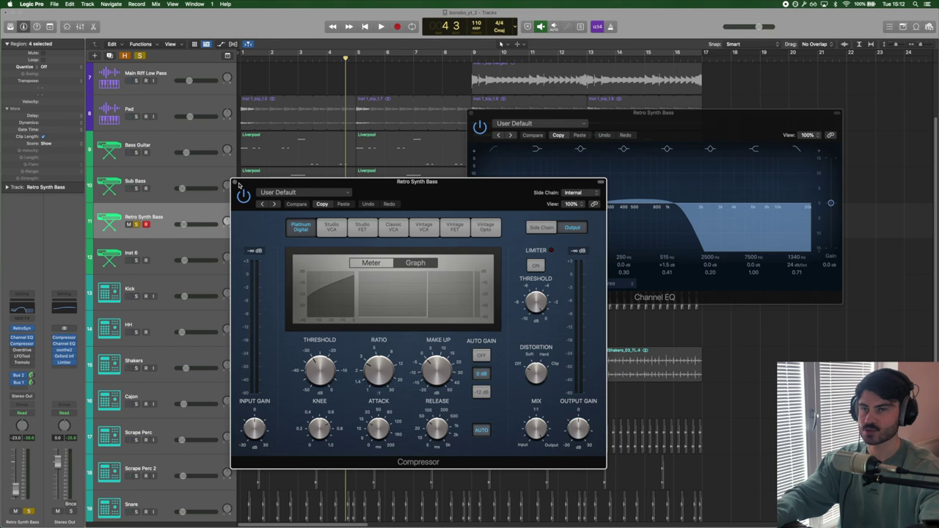
left_click(236, 182)
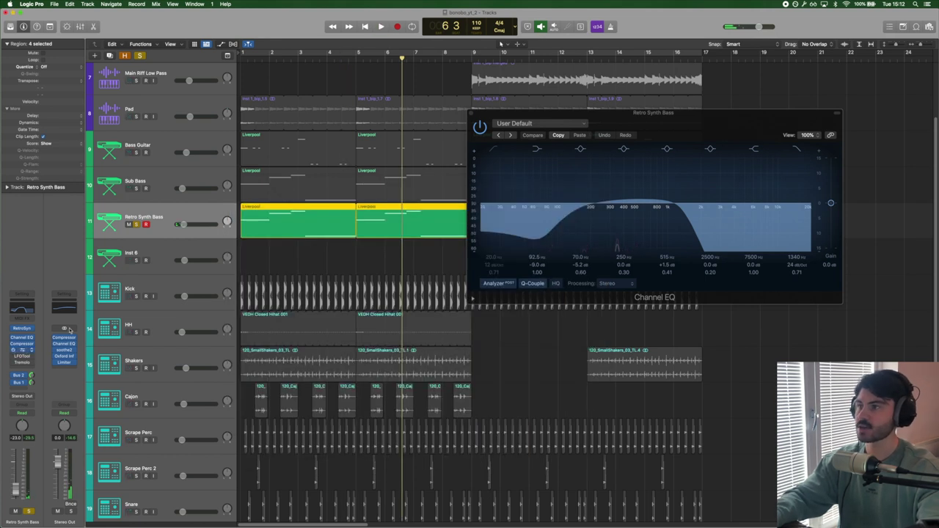
Re-enable the Overdrive on the Retro Synth Bass, examine its settings, and play the part from the start.
left_click(22, 351)
left_click_drag(418, 103, 508, 208)
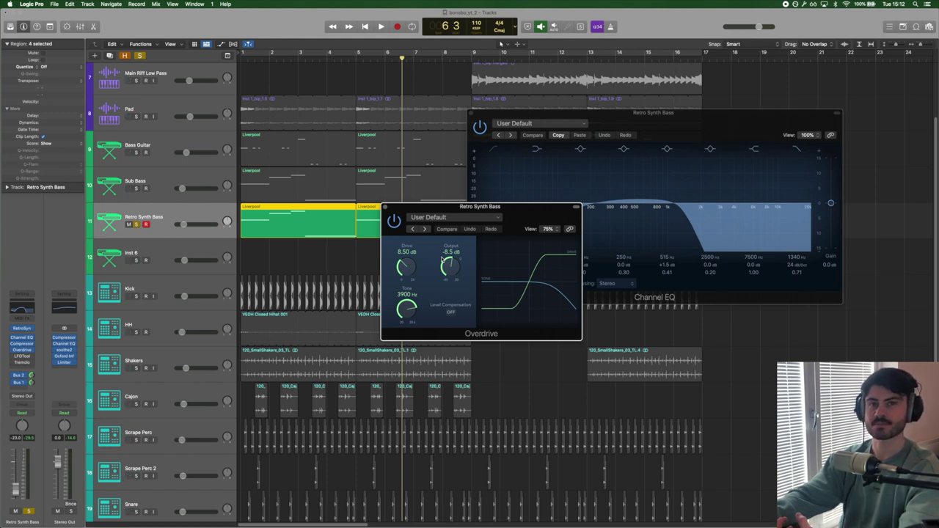
key("Return")
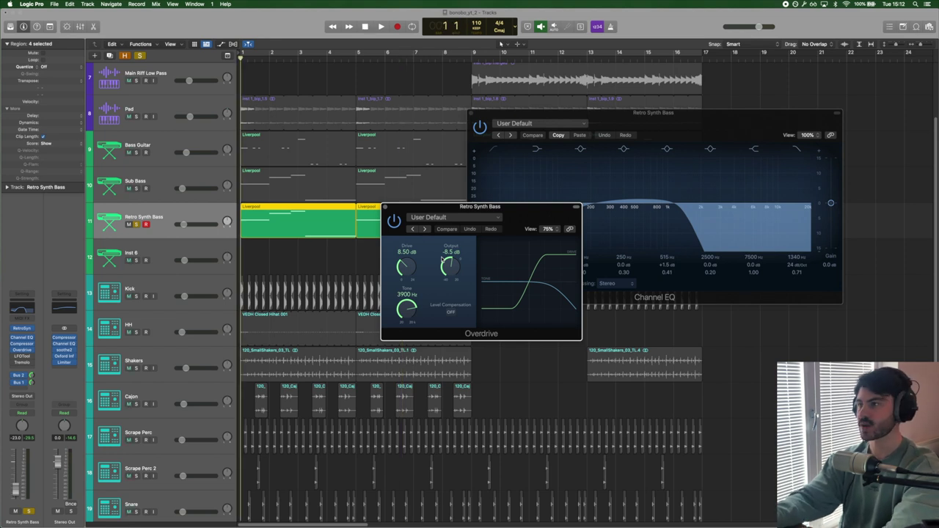
key("space")
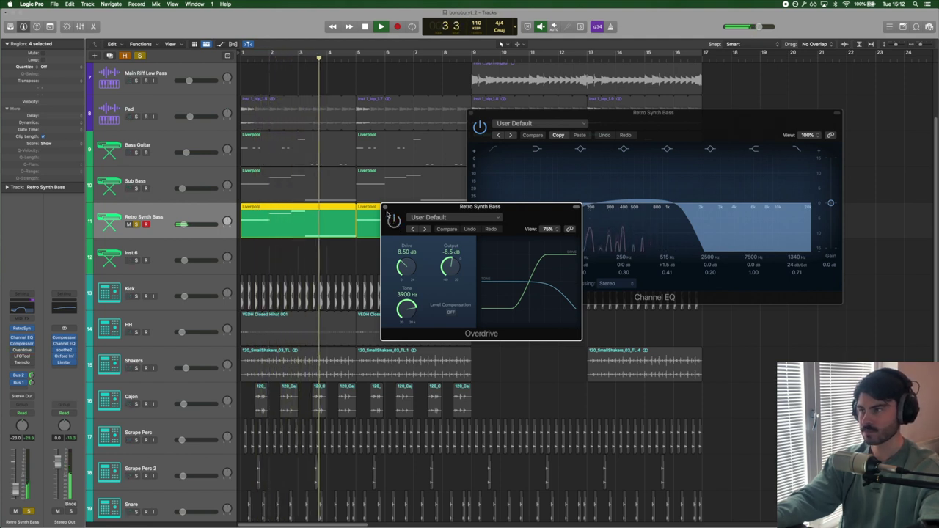
left_click(384, 207)
key("space")
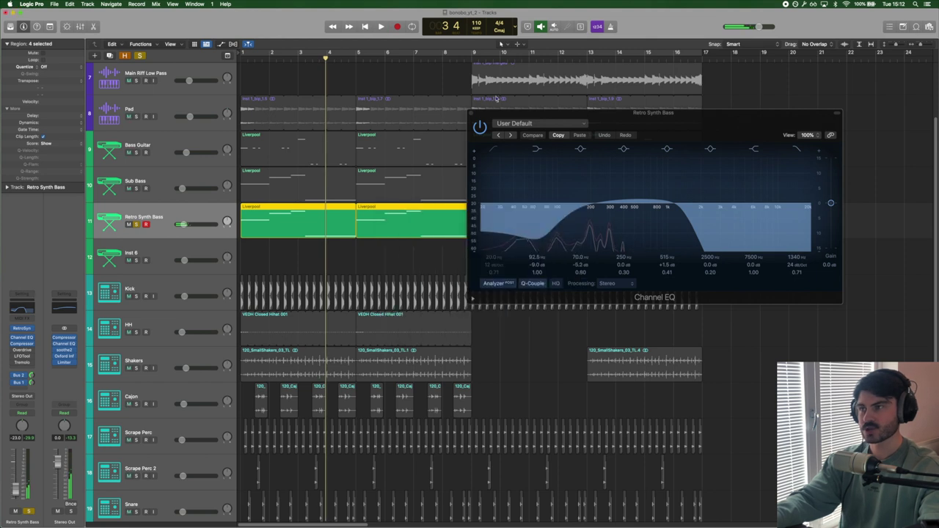
Turn LFOTool and Tremolo back on for the Retro Synth Bass and examine both while playing the part from the start.
left_click(473, 113)
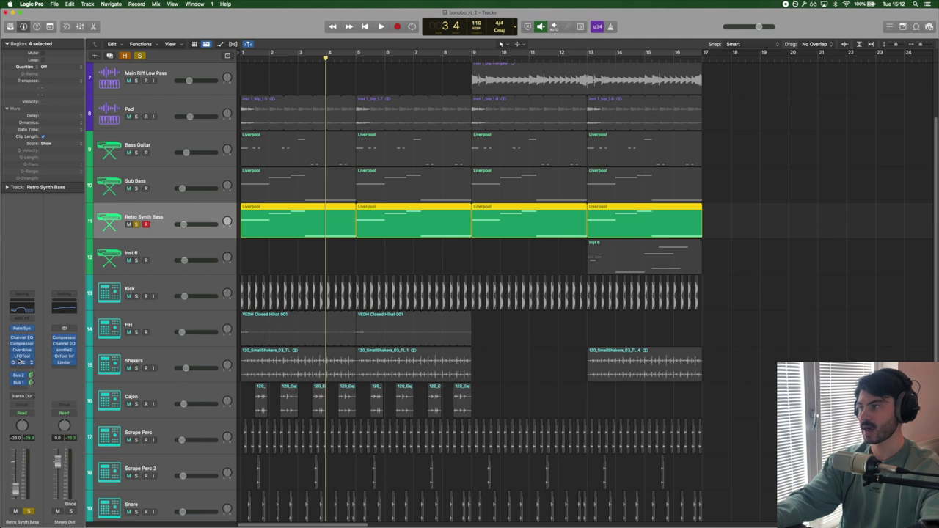
left_click(22, 362)
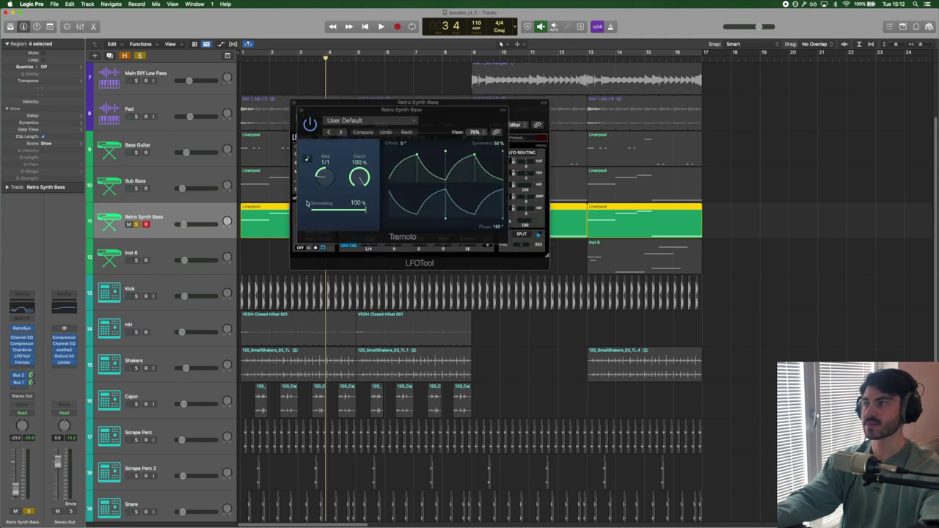
left_click_drag(380, 116, 518, 301)
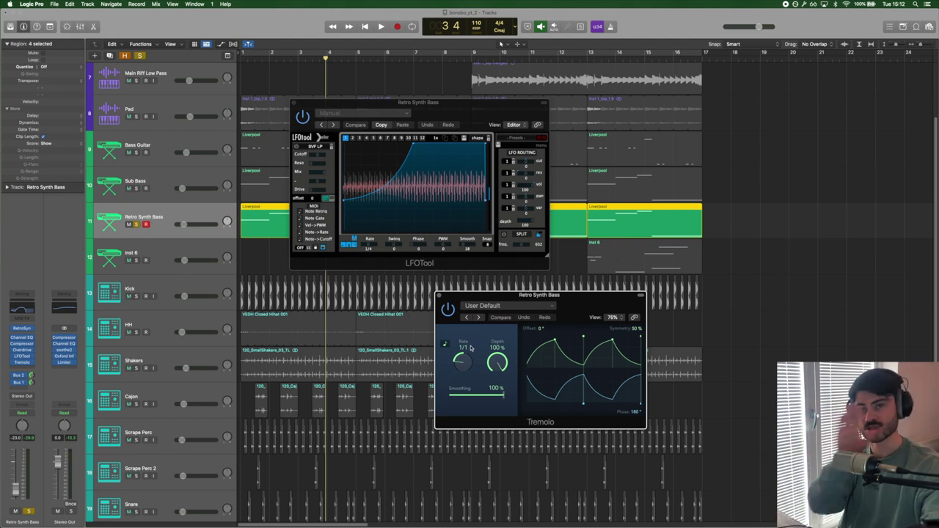
key("space")
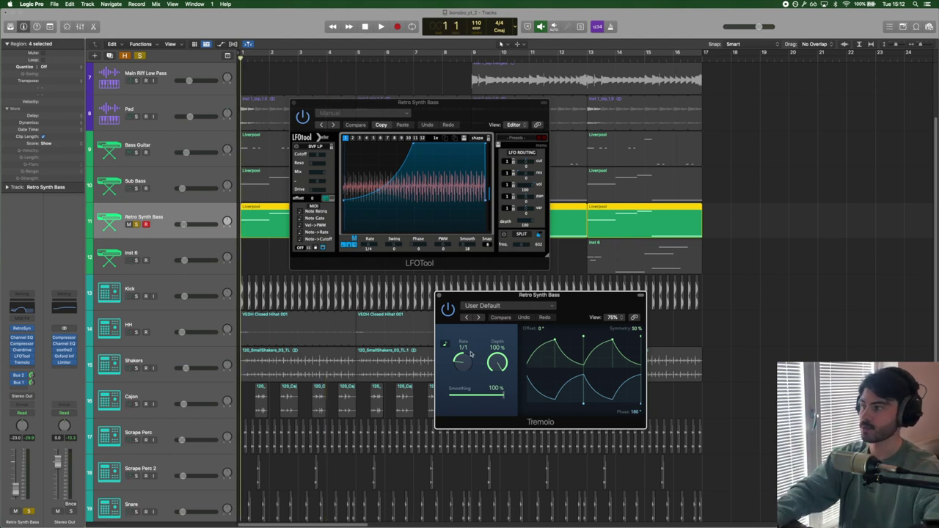
key("space")
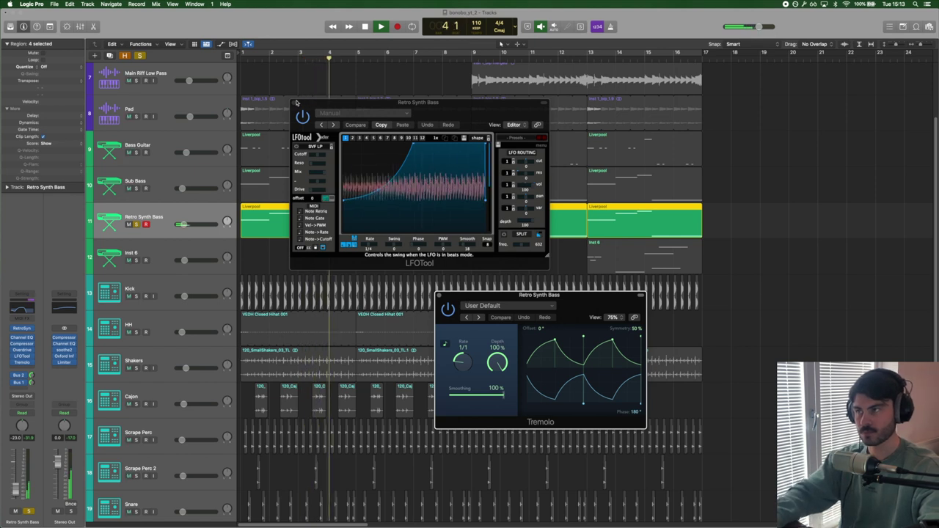
key("super+w")
left_click_drag(444, 295, 409, 251)
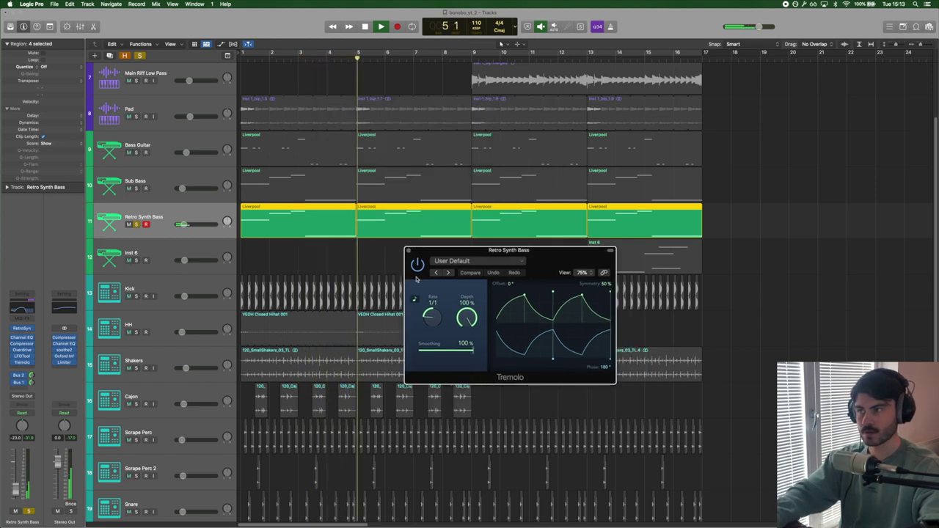
key("space")
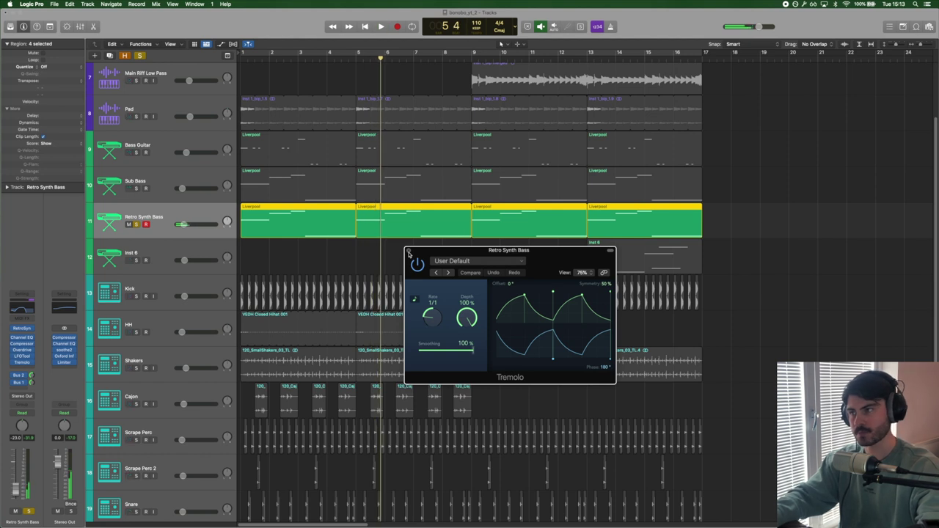
left_click(409, 250)
Solo the Inst 6 track in place of the Retro Synth Bass and play its region from bar 13.
left_click(308, 259)
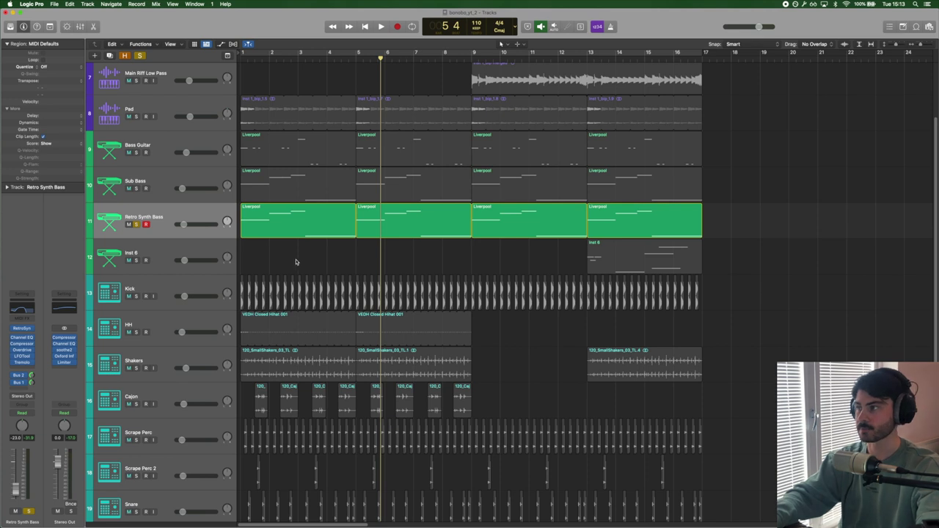
left_click(154, 257)
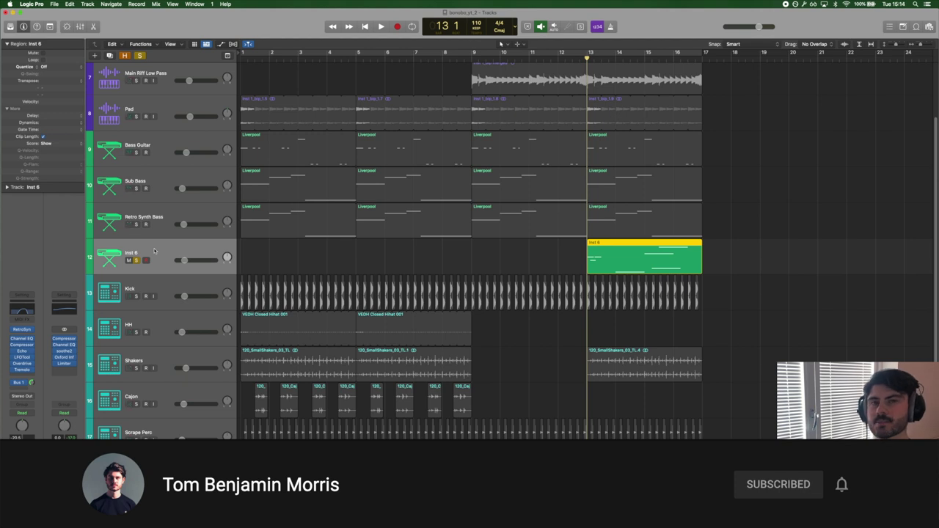
key("space")
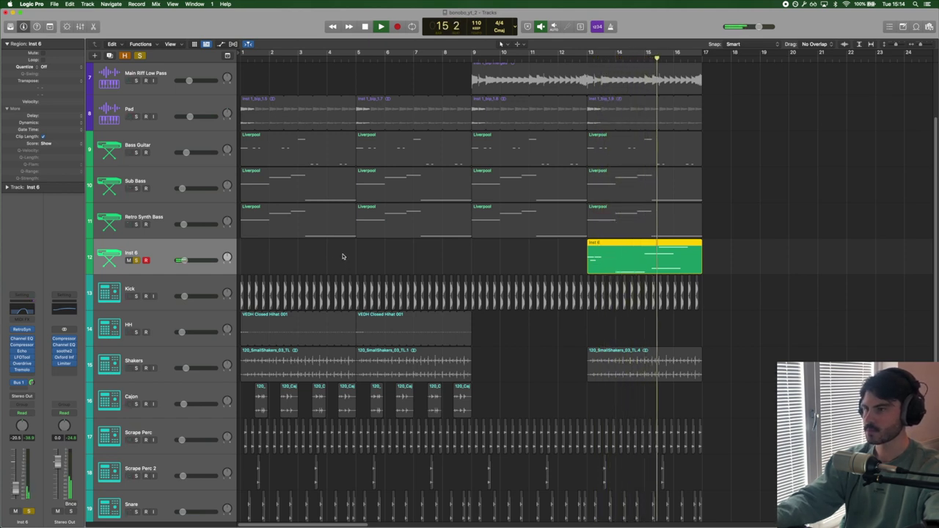
key("space")
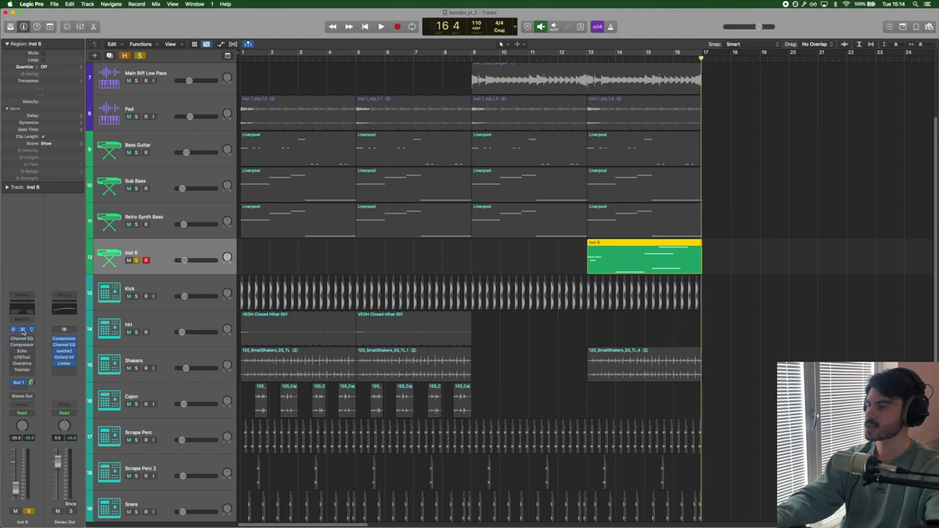
Examine Inst 6's Retro Synth settings and play the part from bar 13 with its insert effects bypassed.
left_click(22, 330)
left_click_drag(516, 105, 595, 154)
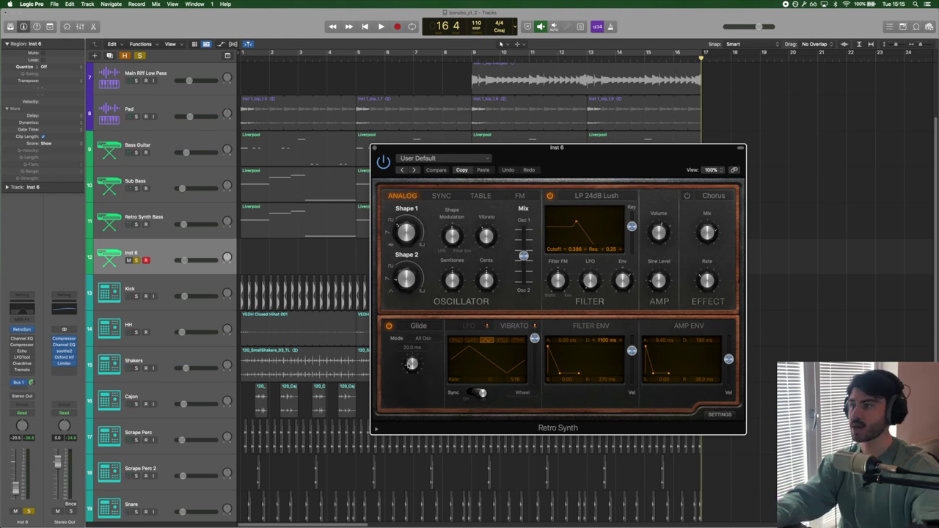
left_click_drag(424, 150, 228, 107)
left_click(588, 65)
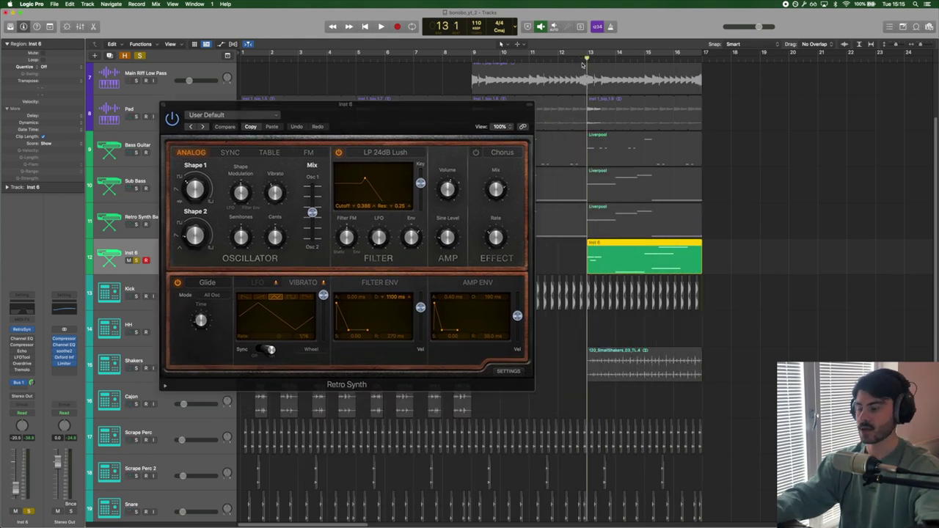
key("space")
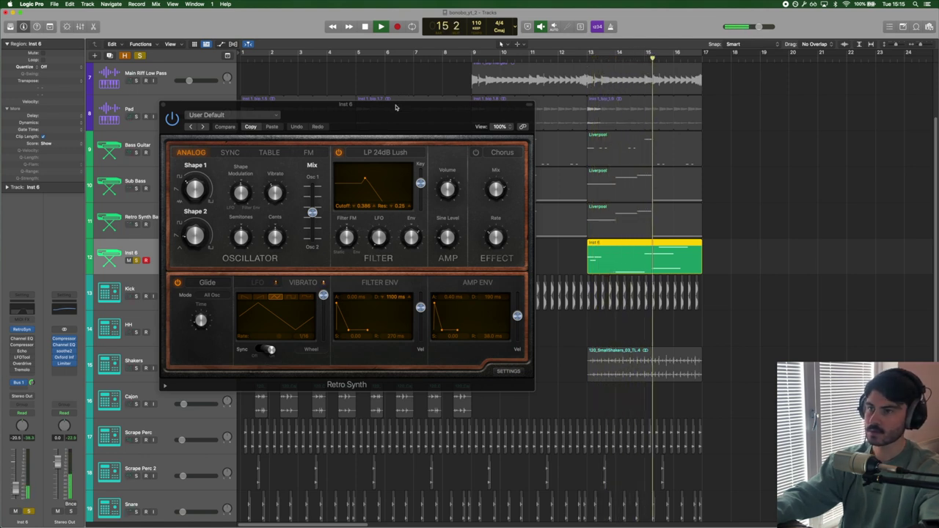
key("space")
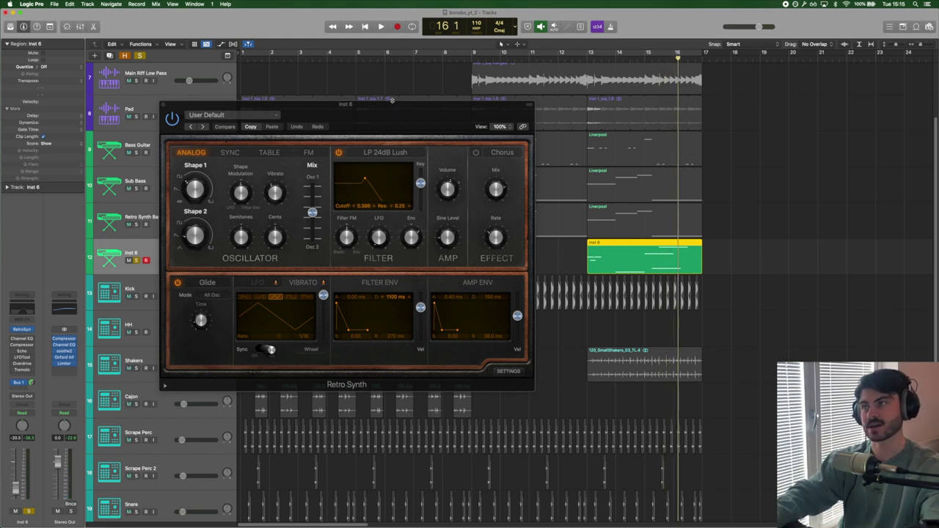
Re-enable the Channel EQ, Compressor and Echo on Inst 6 and open their windows to examine the settings.
key("super+w")
left_click(20, 339)
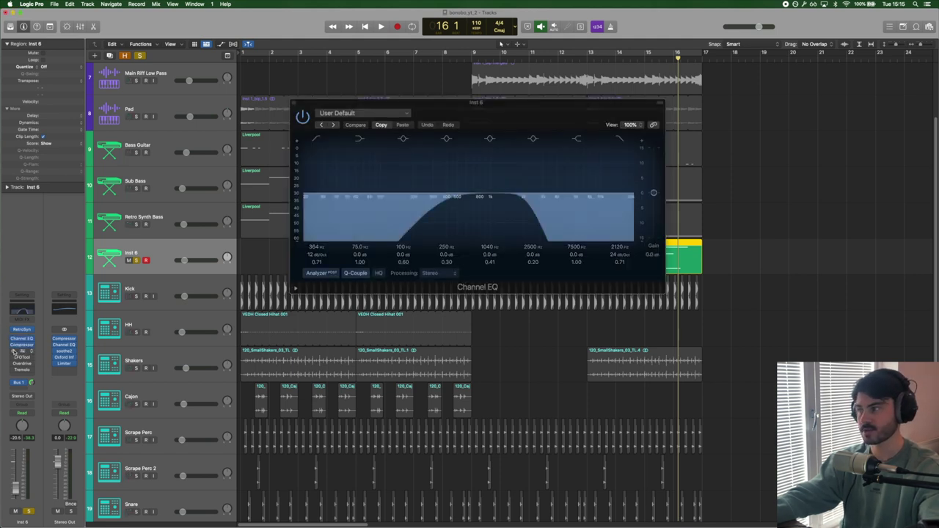
left_click(21, 345)
left_click(20, 351)
left_click_drag(410, 128, 788, 272)
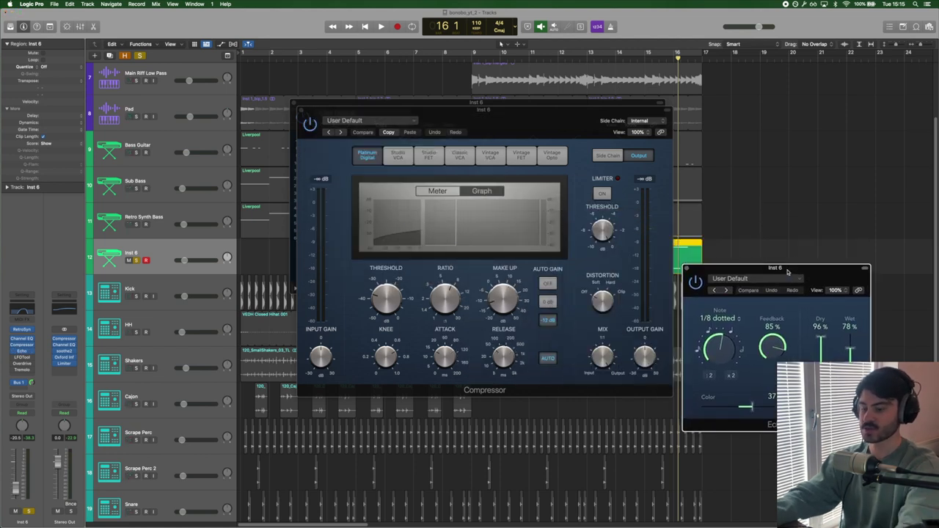
Close the Channel EQ and Compressor windows and play the soloed Inst 6 part.
key("super+w")
key("space")
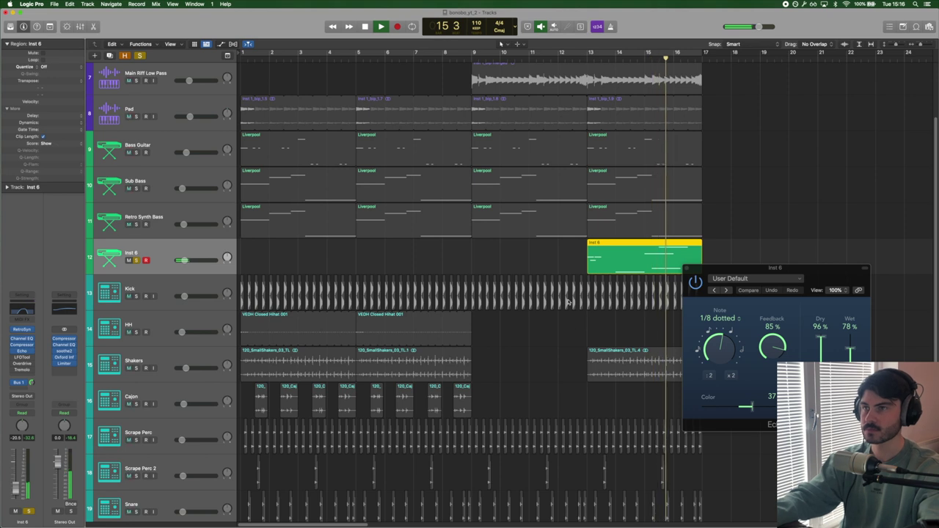
key("space")
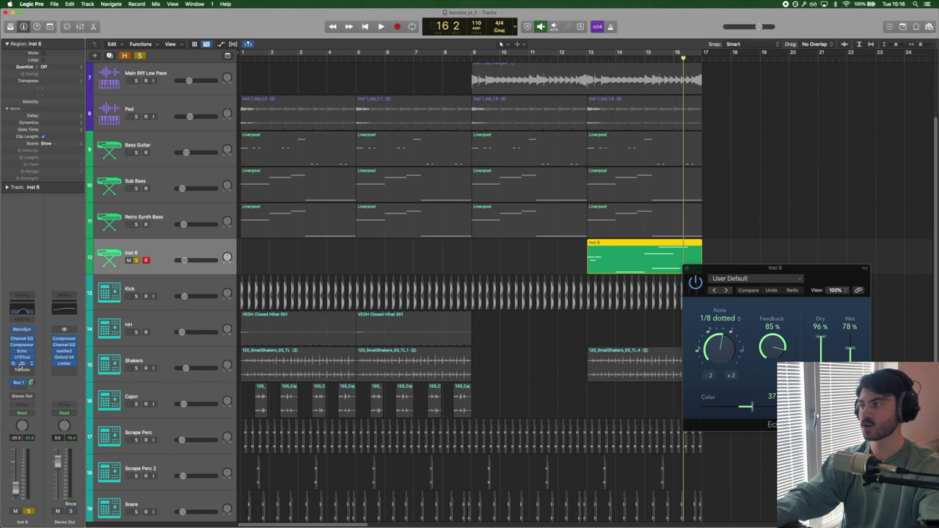
Open Inst 6's Tremolo and Overdrive to examine their settings, and set the cycle range to bars 13–17.
left_click(16, 371)
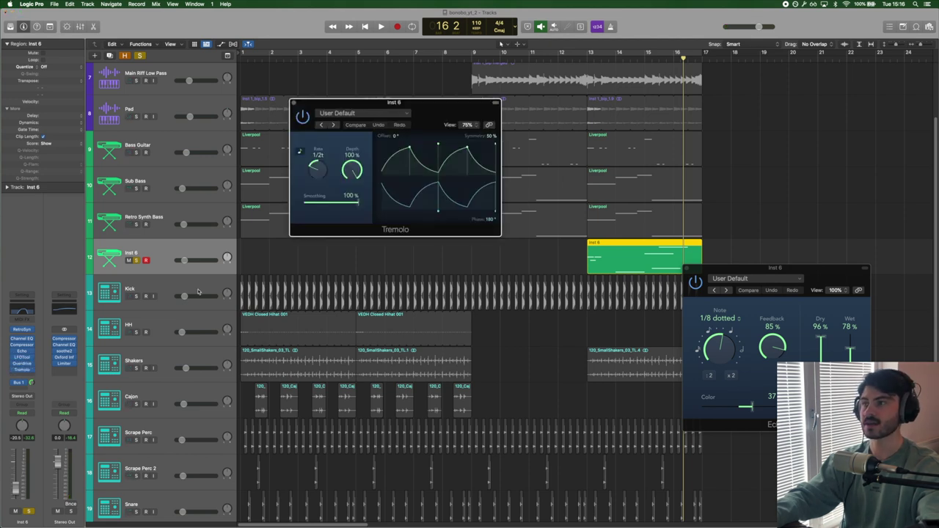
left_click_drag(420, 109, 509, 316)
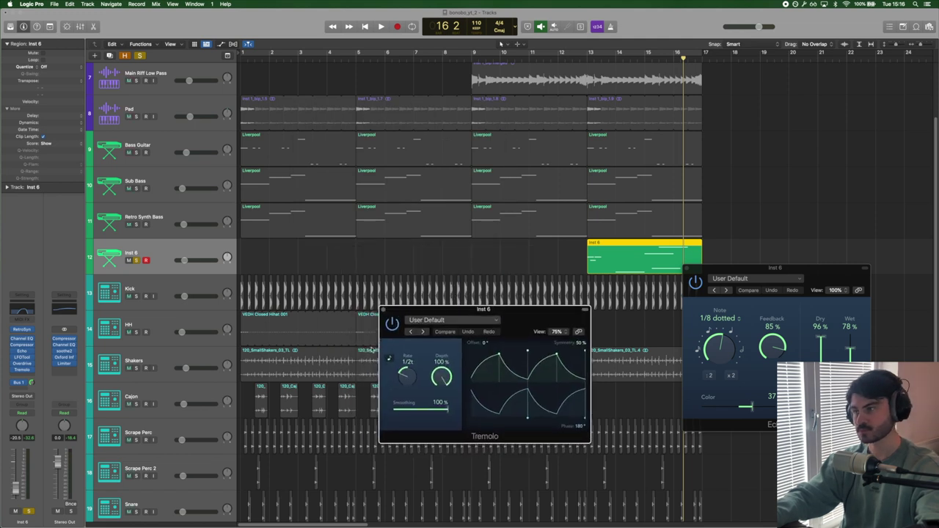
left_click(22, 363)
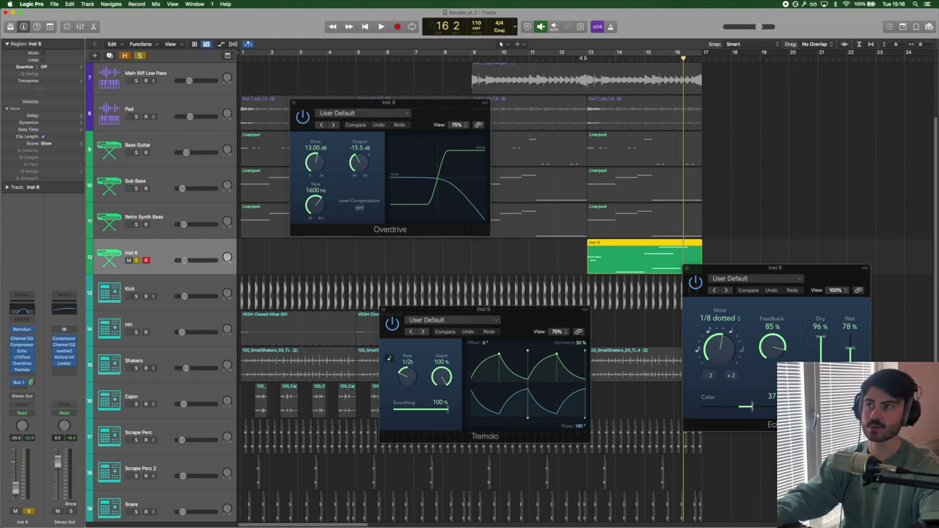
left_click_drag(589, 53, 711, 50)
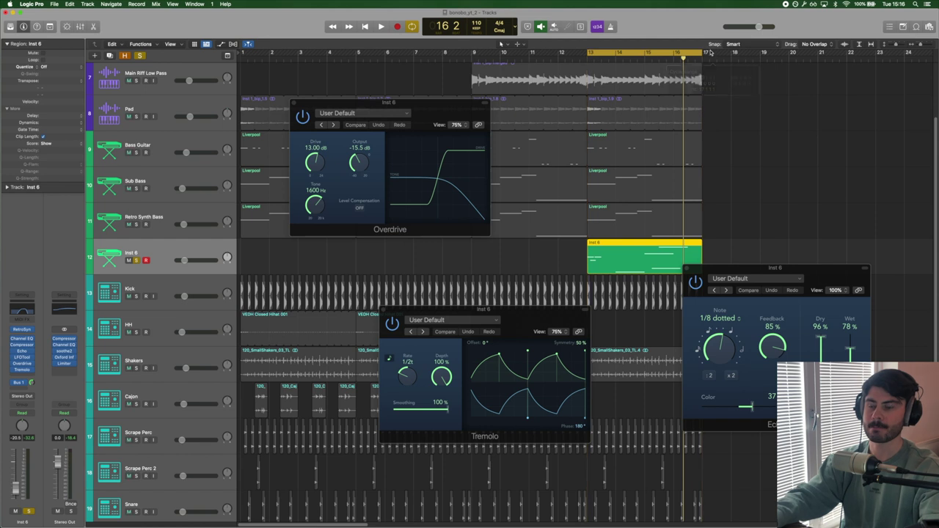
Play the soloed drum and percussion tracks together, then clear all solos.
key("space")
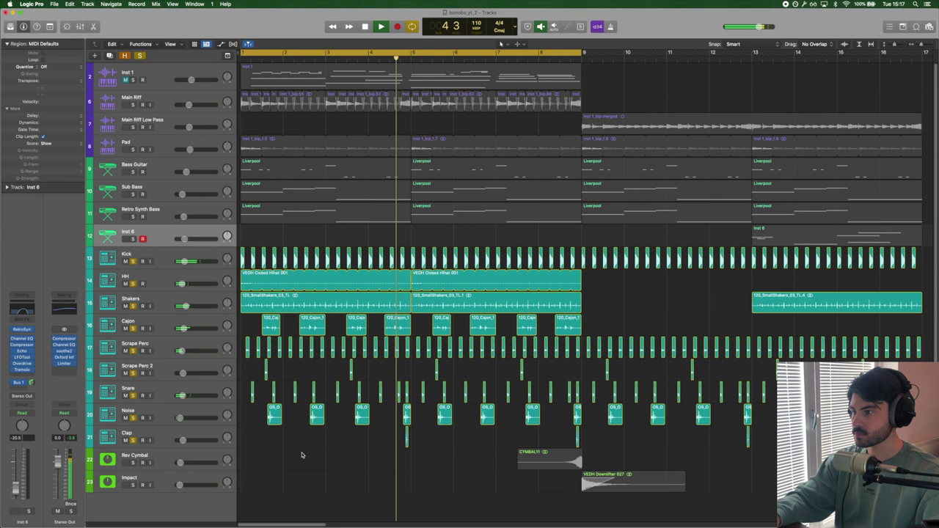
key("space")
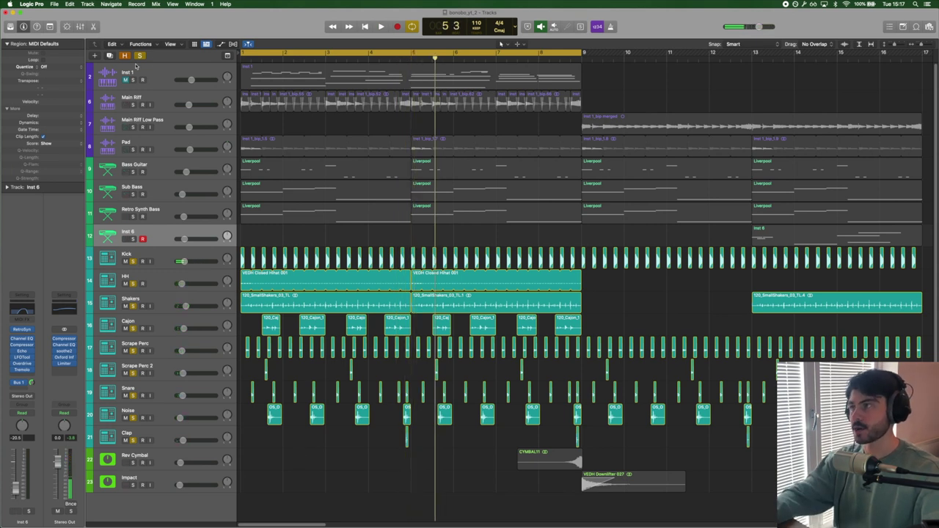
left_click(140, 56)
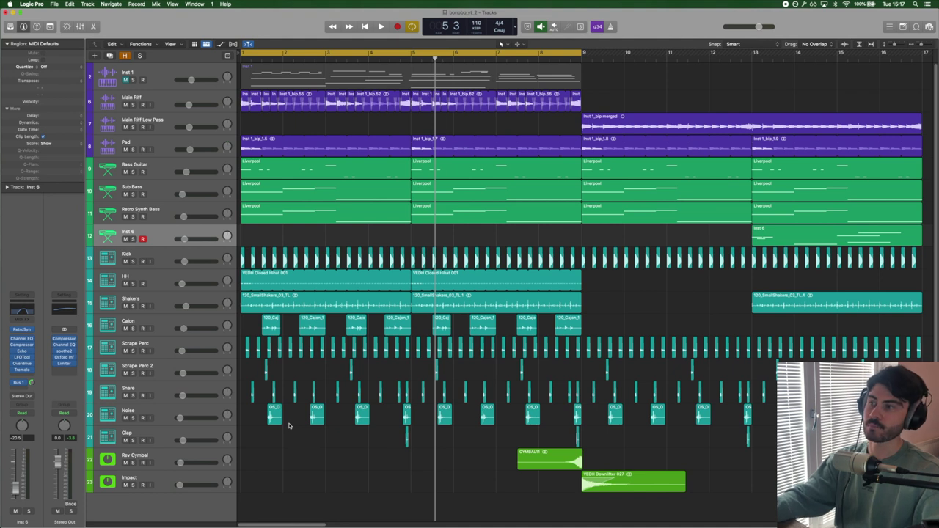
Solo the Kick track and play its bass drum pattern from bar 1.
left_click(111, 258)
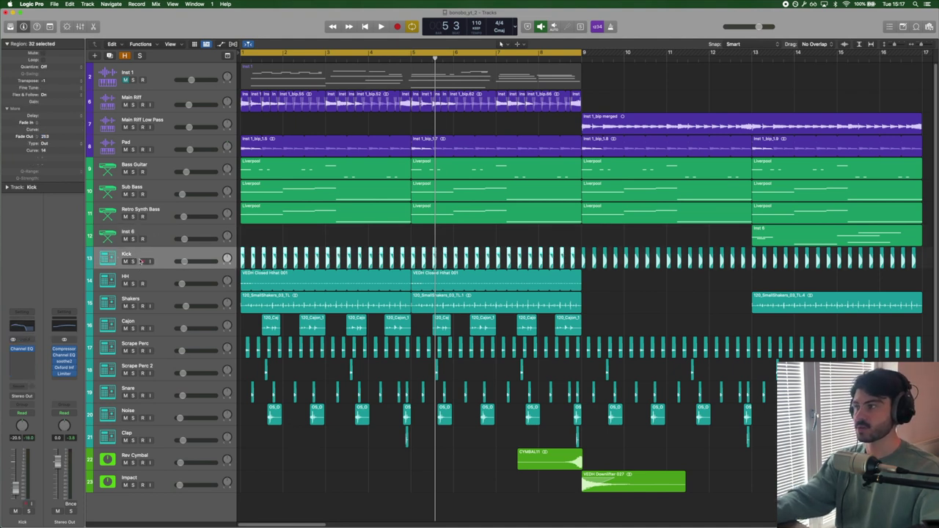
scroll(258, 285, "up", 5)
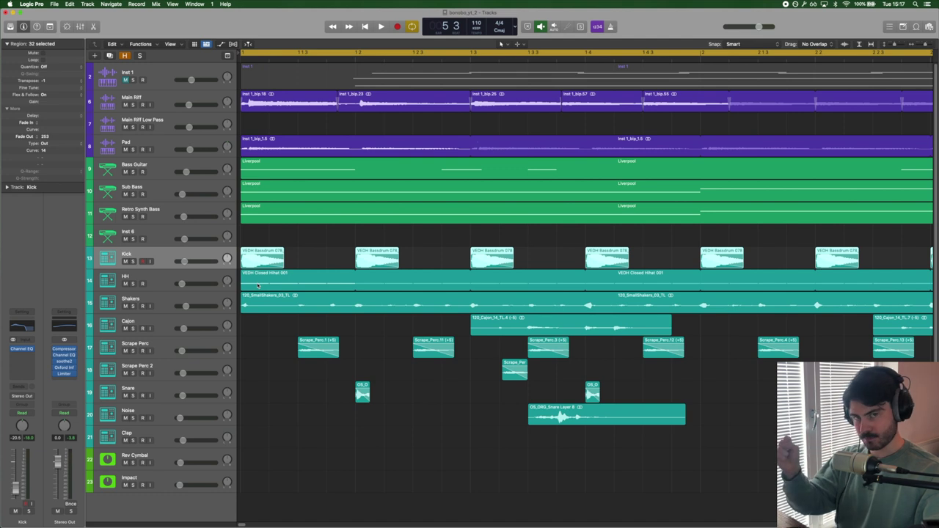
left_click(133, 261)
key("space")
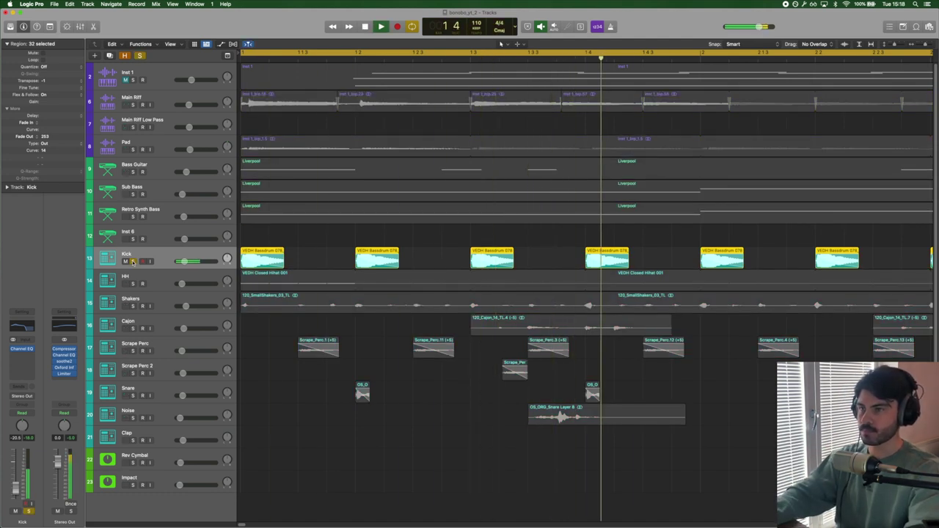
Examine the Channel EQ curve on the Kick track and close its window.
key("v")
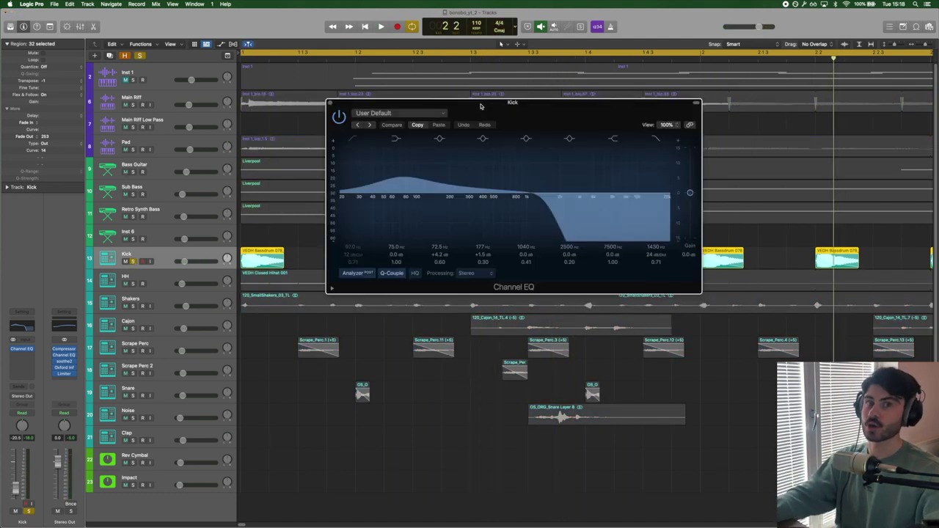
left_click_drag(481, 107, 472, 200)
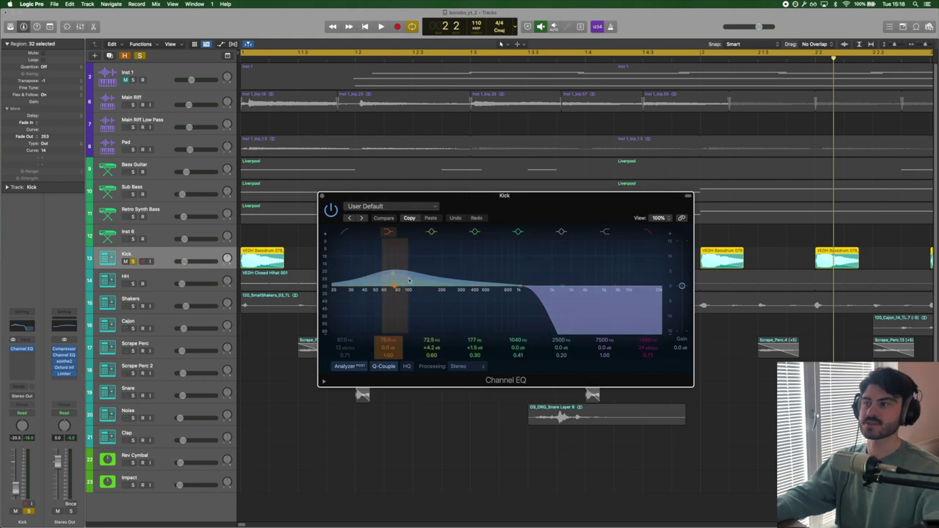
left_click(321, 196)
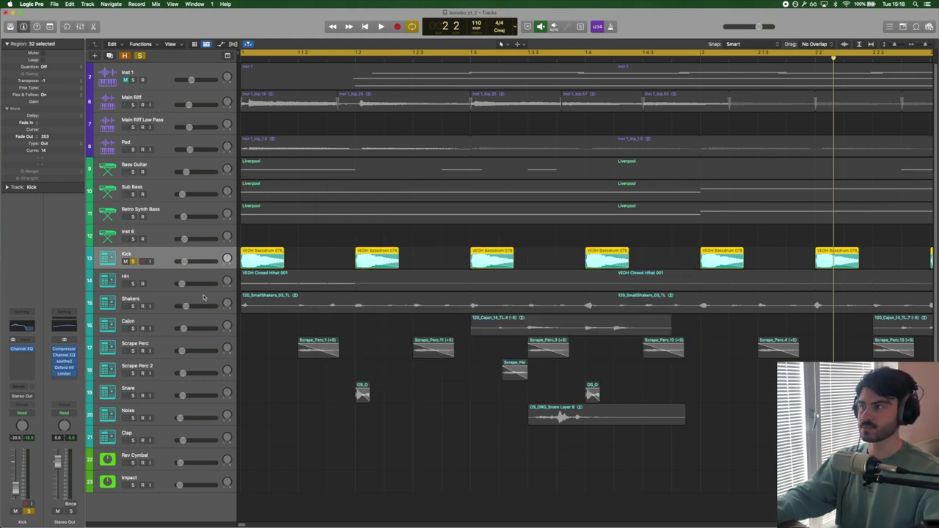
Solo the HH track in place of the Kick and play its closed hi-hat pattern from bar 1.
left_click(257, 392)
left_click(149, 278)
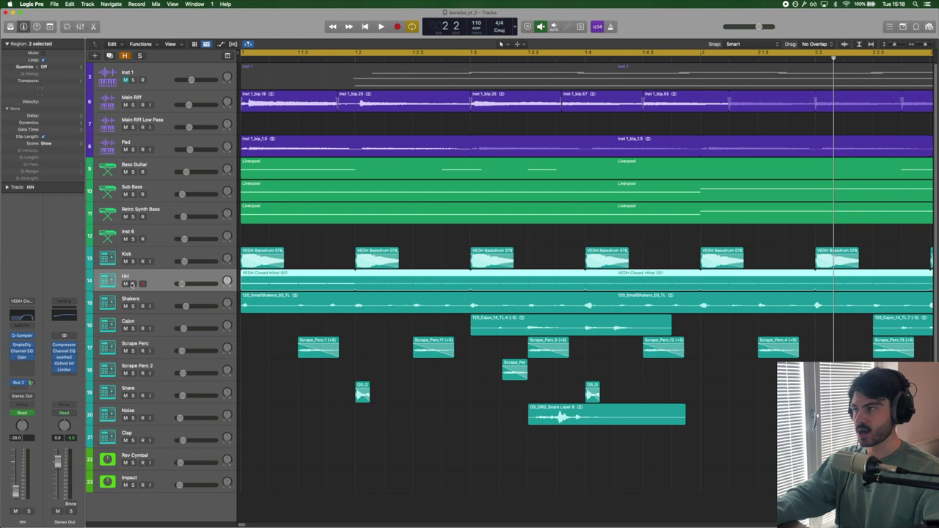
key("space")
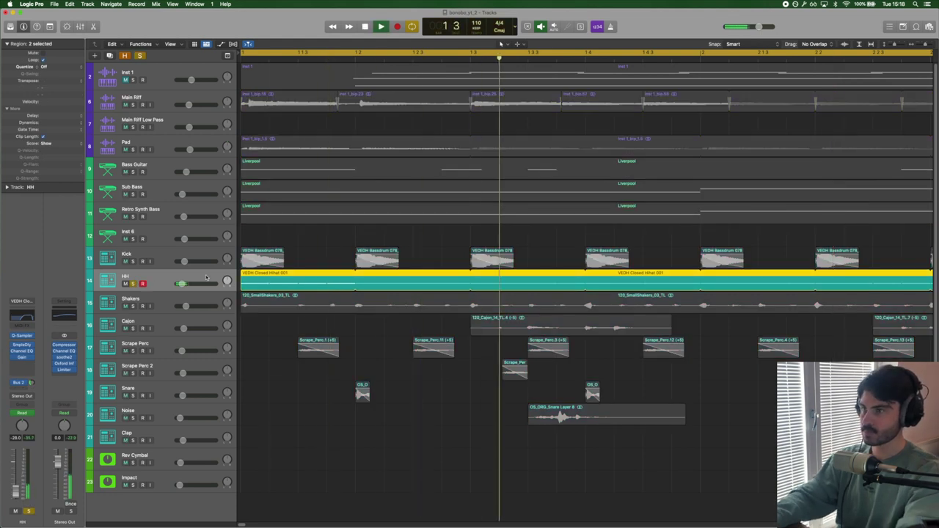
key("super+Right")
key("super+Right")
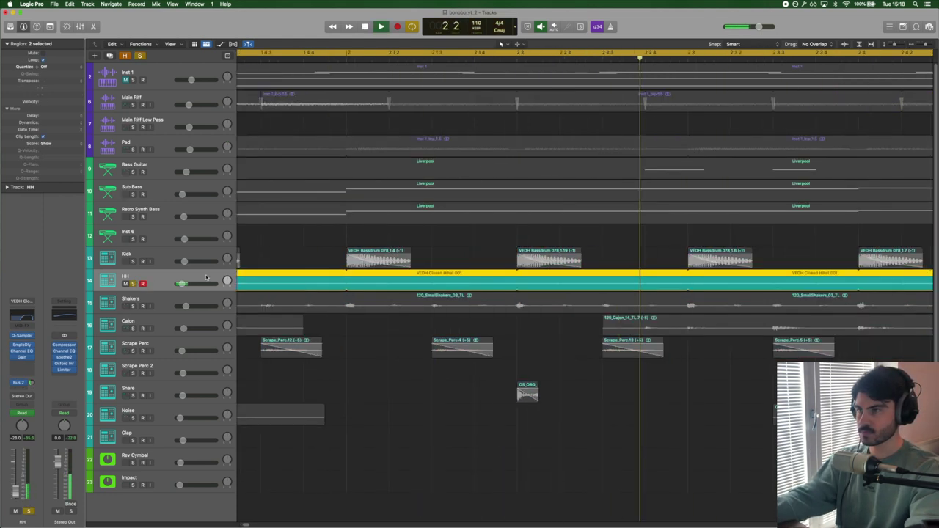
key("space")
Open the HH regions in the Piano Roll and show the track's Quick Sampler to examine its settings.
key("p")
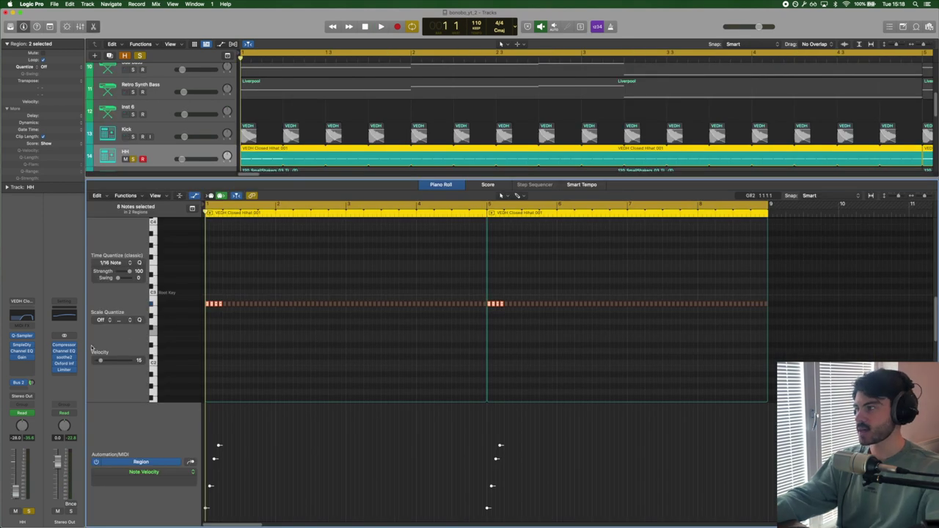
mouse_move(22, 338)
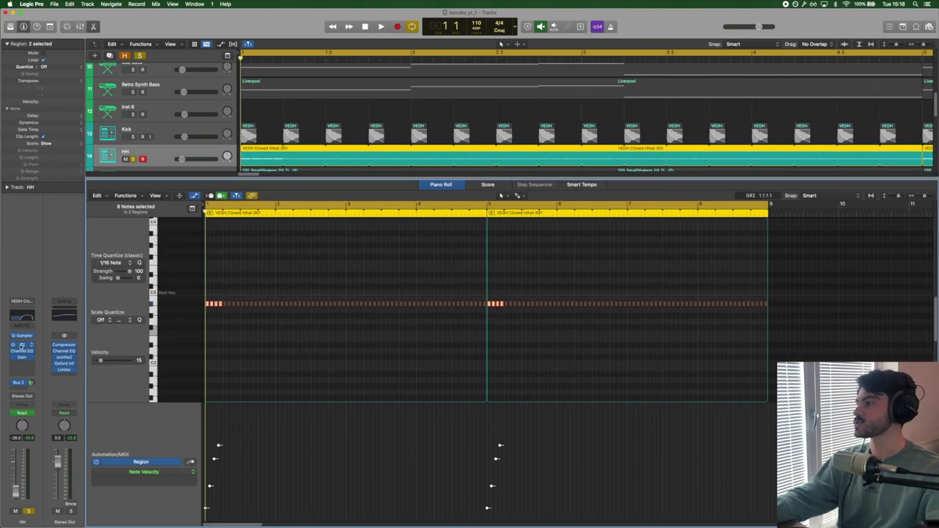
key("v")
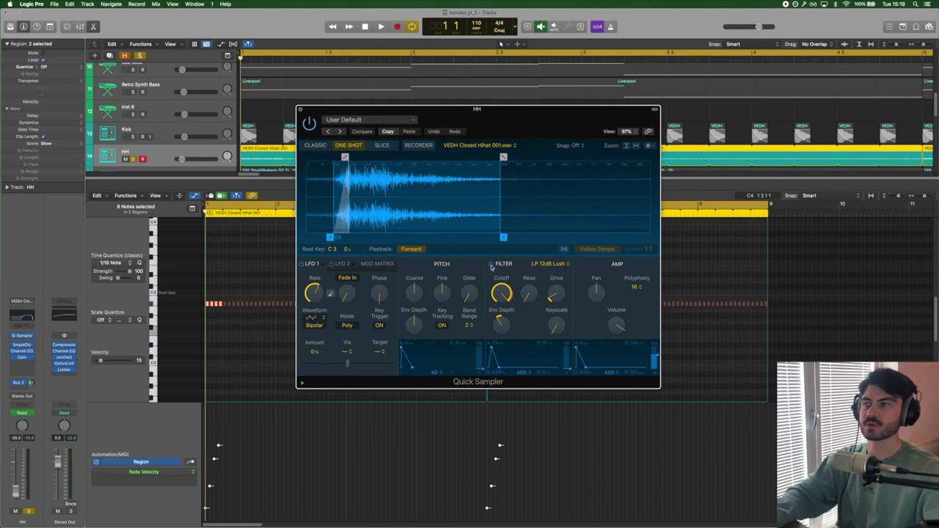
Play the hi-hat with Quick Sampler's filter off and back on to compare the sound.
left_click(491, 265)
key("space")
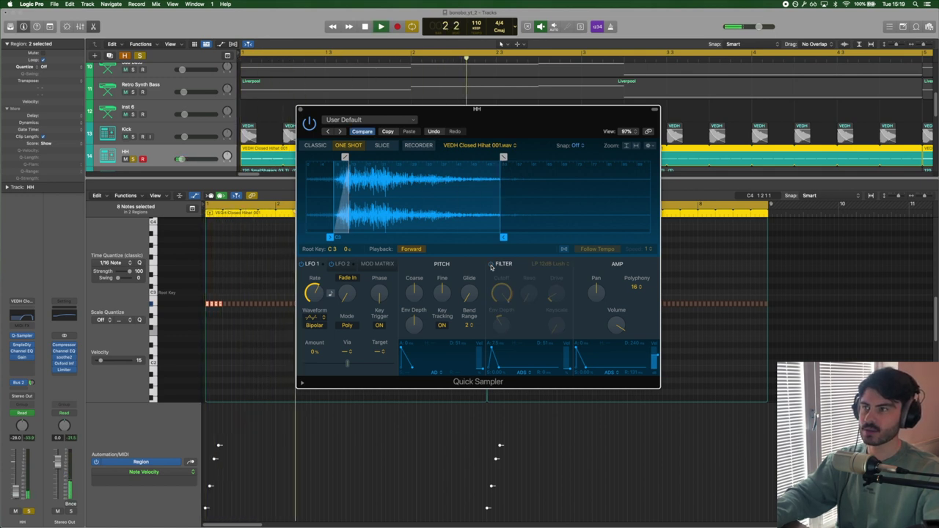
left_click(491, 265)
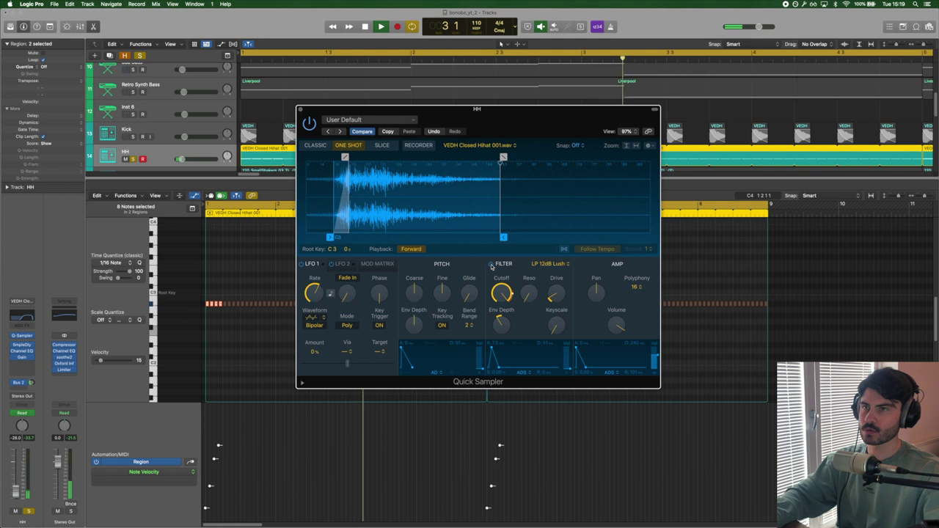
key("space")
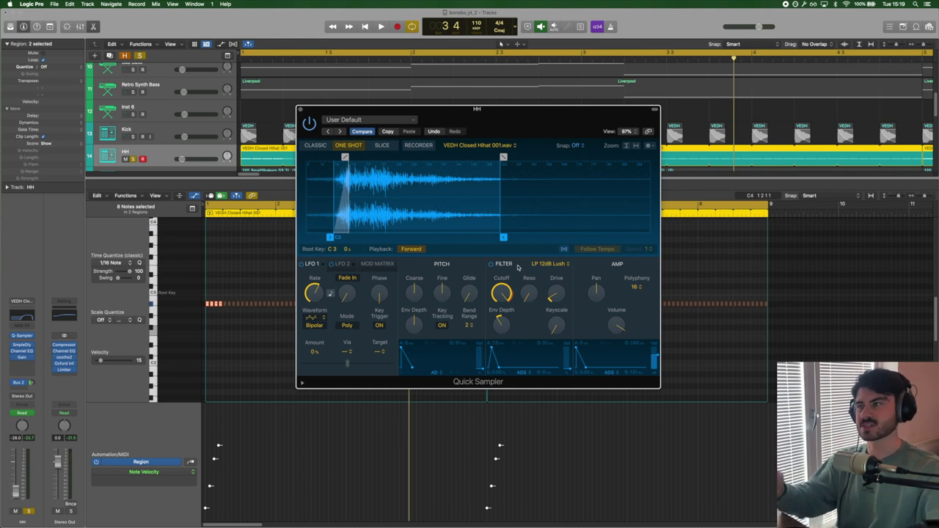
Close Quick Sampler and examine the Sample Delay settings on the HH track.
left_click(300, 108)
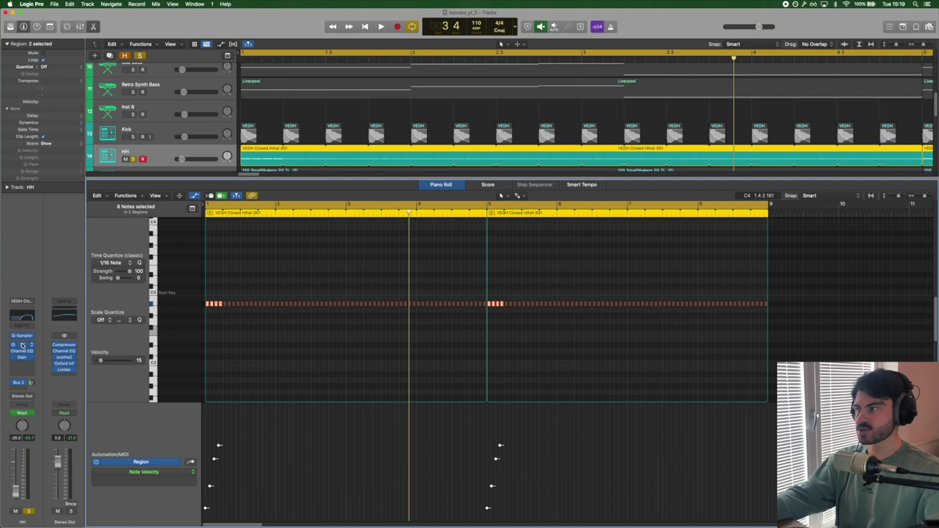
left_click(22, 345)
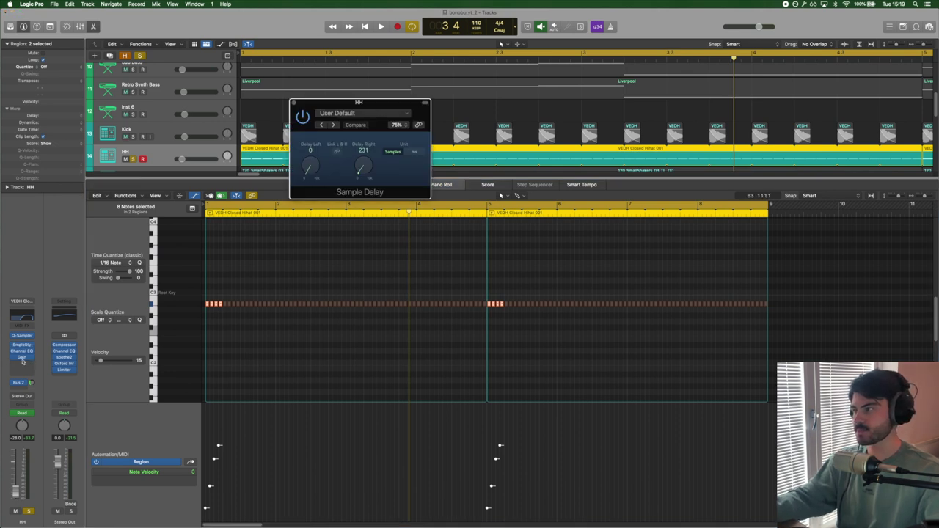
key("super+w")
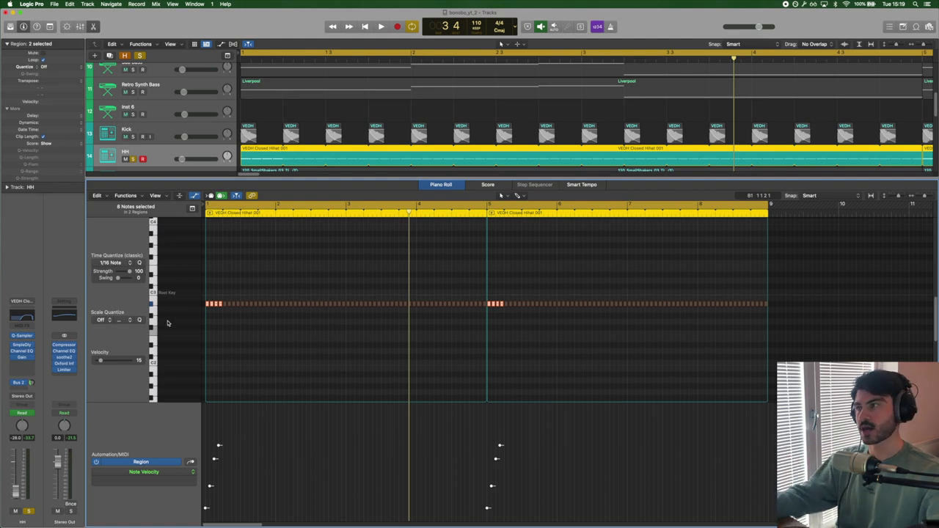
Examine the velocities of the first hi-hat notes while playing the part, then close the note editor.
scroll(218, 331, "up", 5)
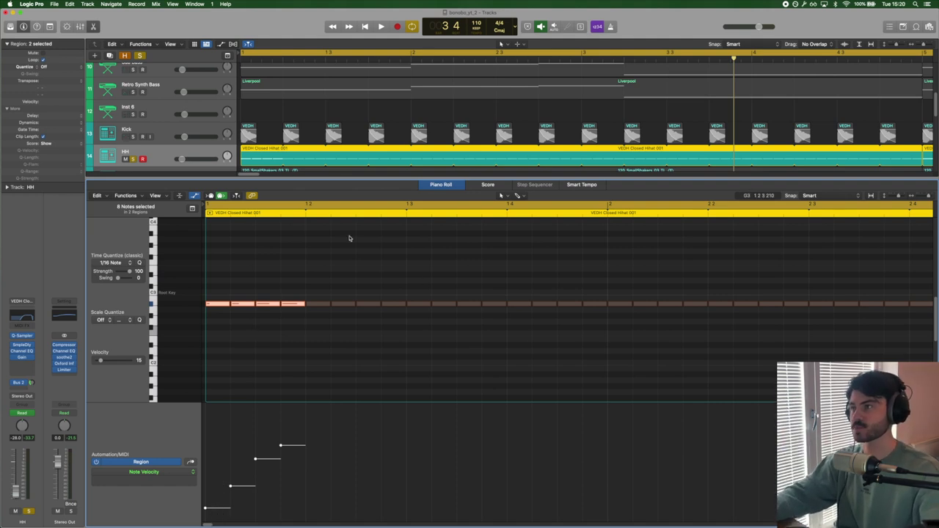
key("space")
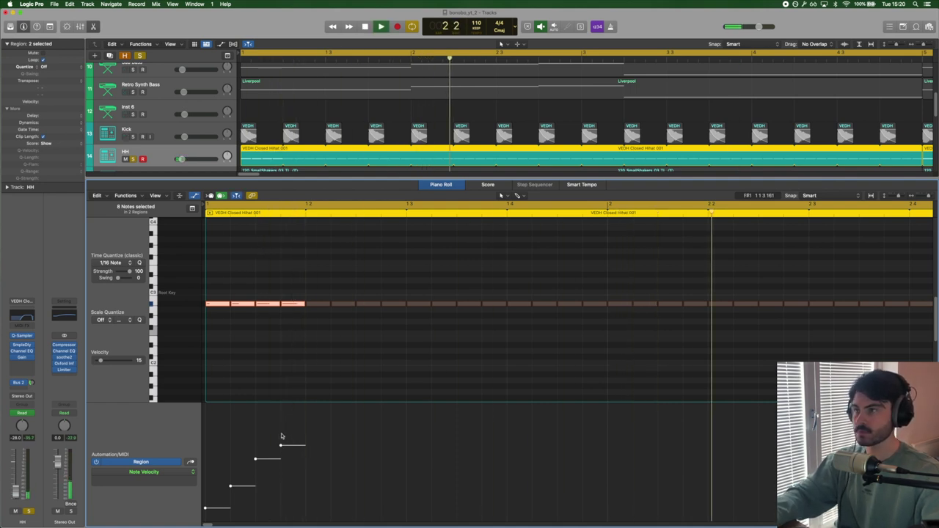
key("space")
key("x")
key("x")
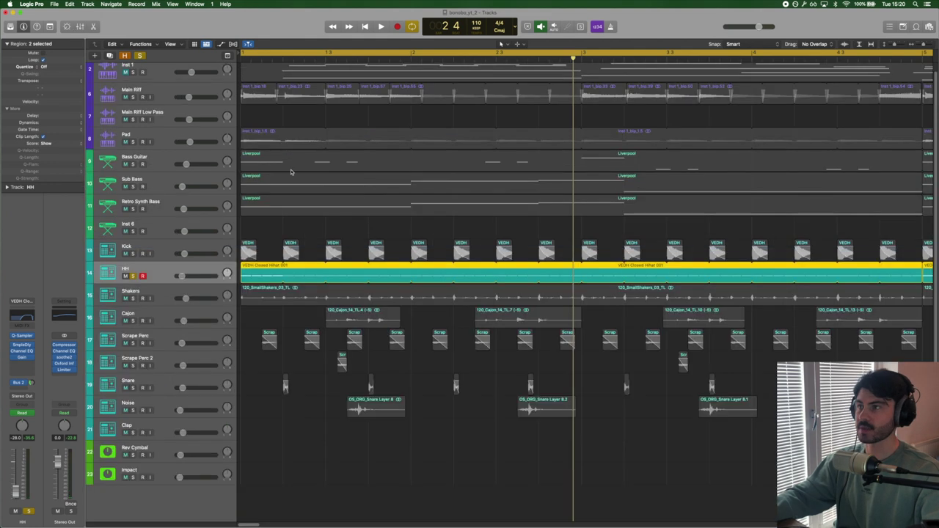
Show the HH track's gain automation, play the part from the start to review it, and hide automation again.
left_click(270, 328)
key("a")
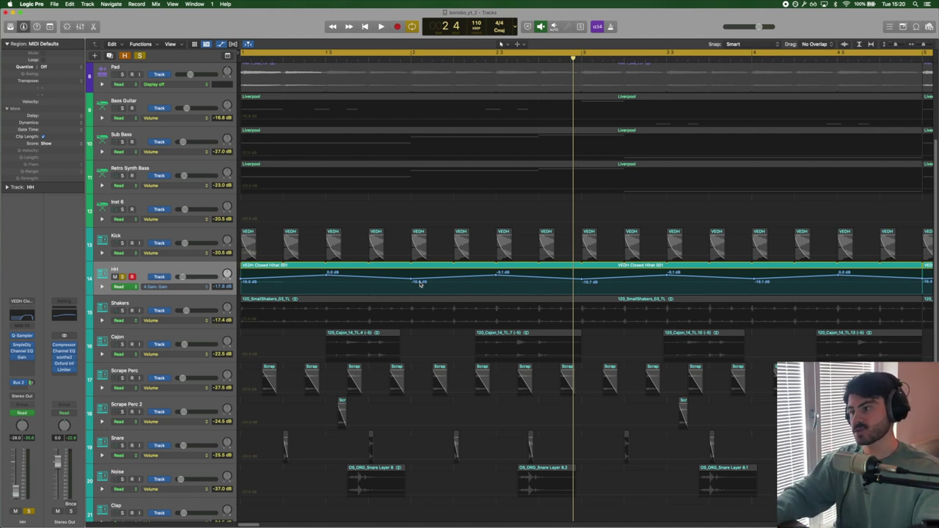
key("Return")
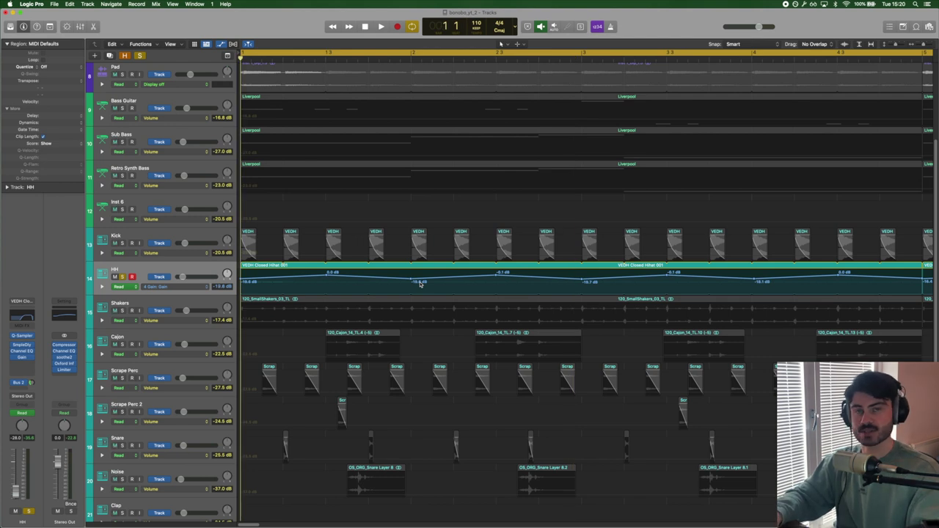
key("space")
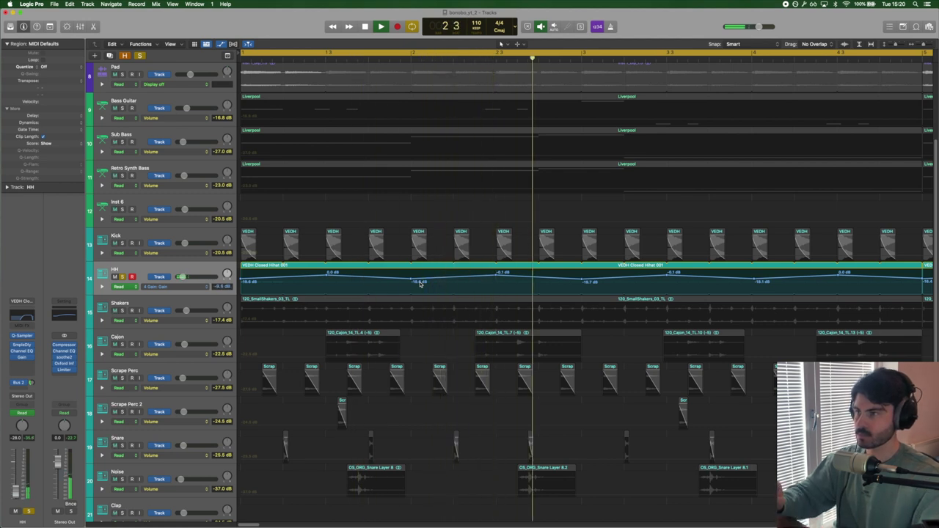
key("space")
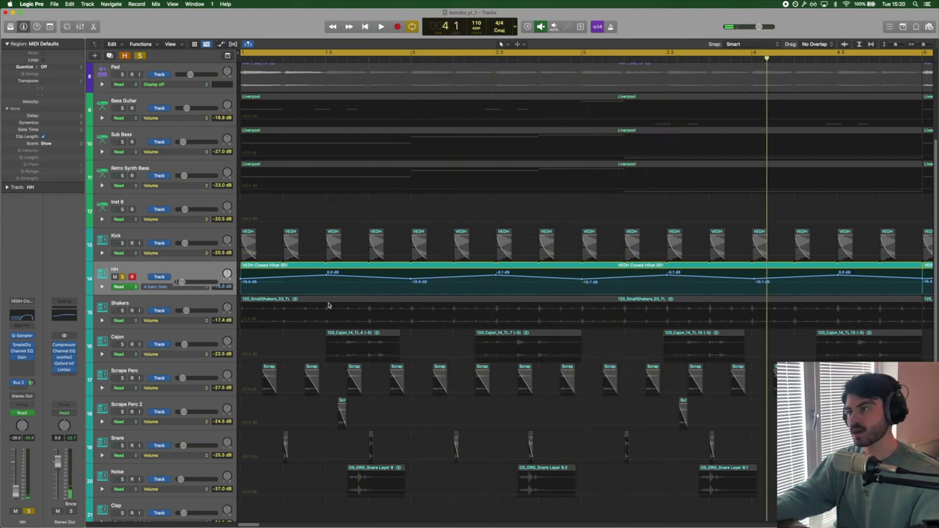
key("a")
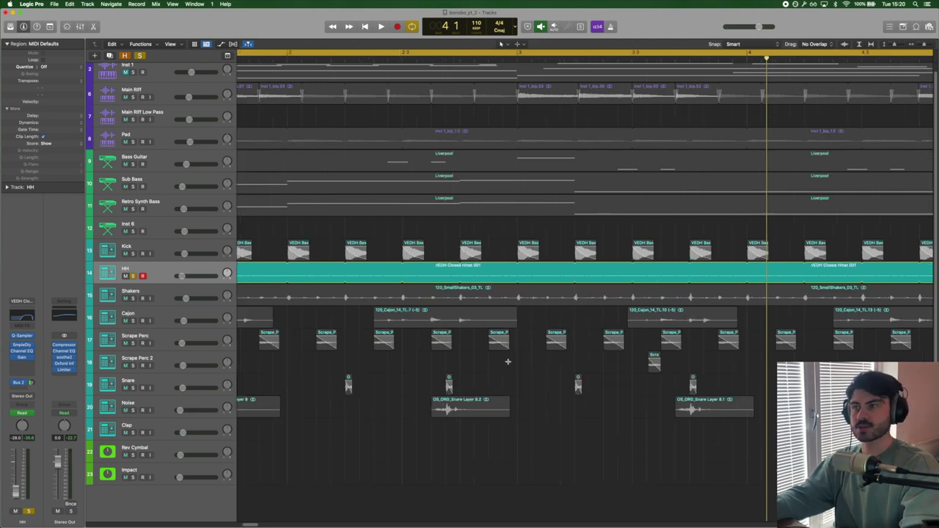
Solo the Shakers track and play its part from the start of the arrangement.
key("super+Left")
key("super+Left")
key("super+Left")
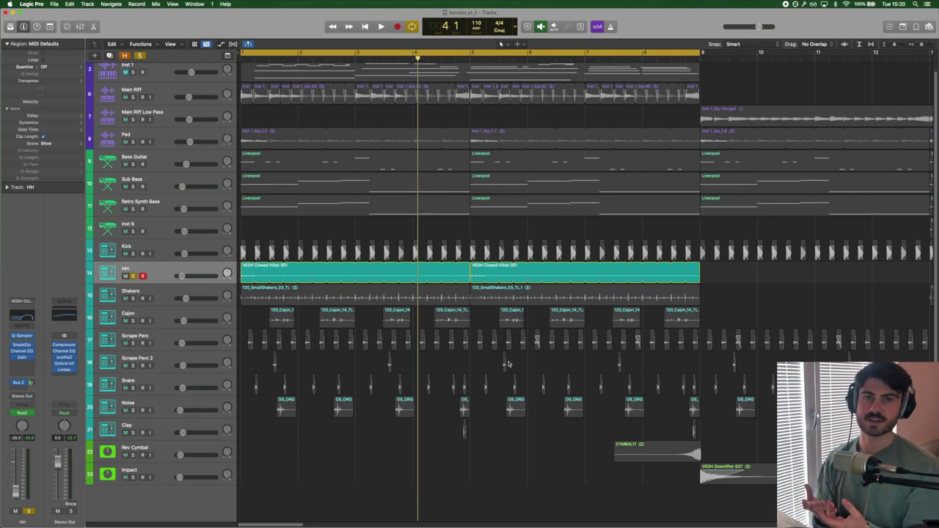
left_click(135, 298)
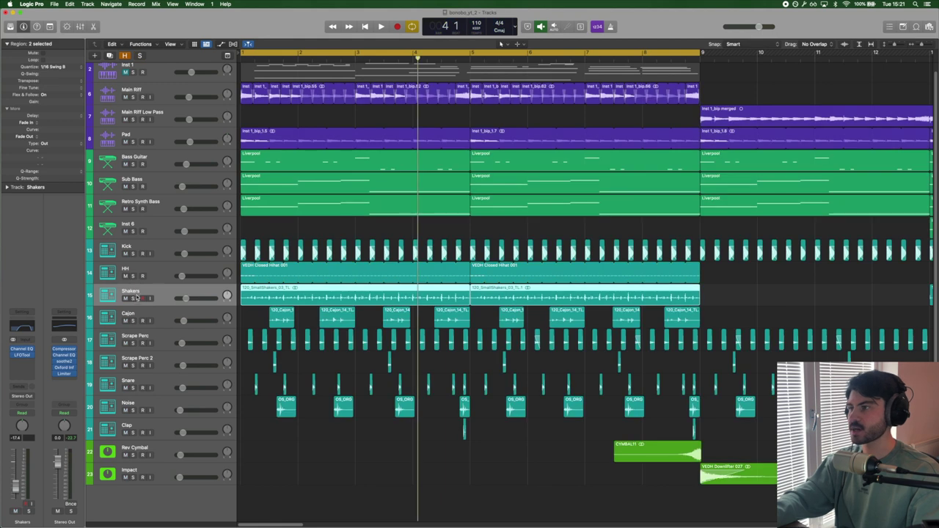
left_click(134, 298)
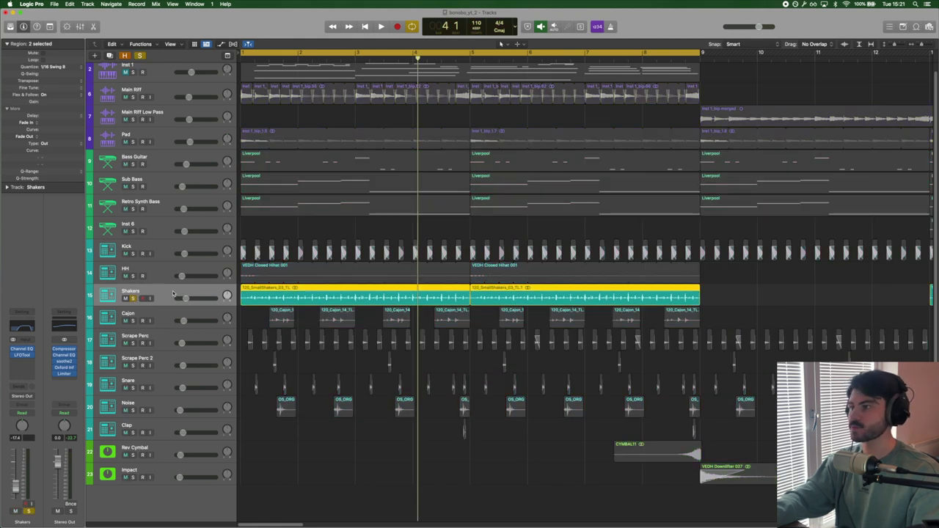
key("Return")
key("space")
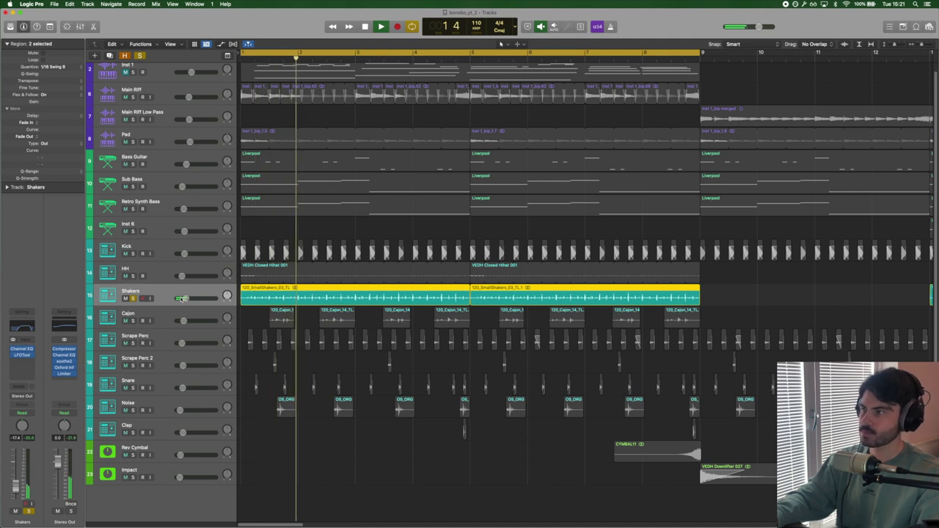
Examine the LFOTool volume curve on the Shakers track while playing the part, then close the plug-in.
left_click(22, 355)
left_click_drag(428, 100, 569, 187)
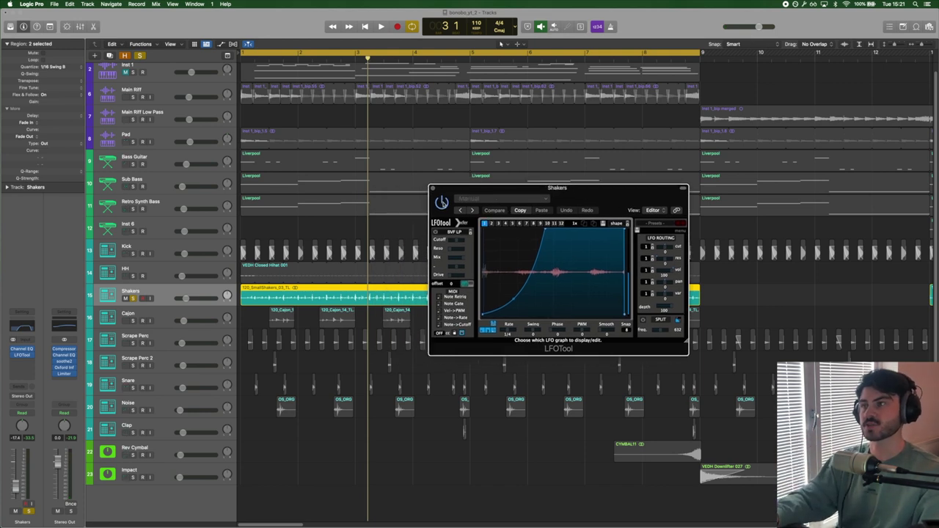
key("space")
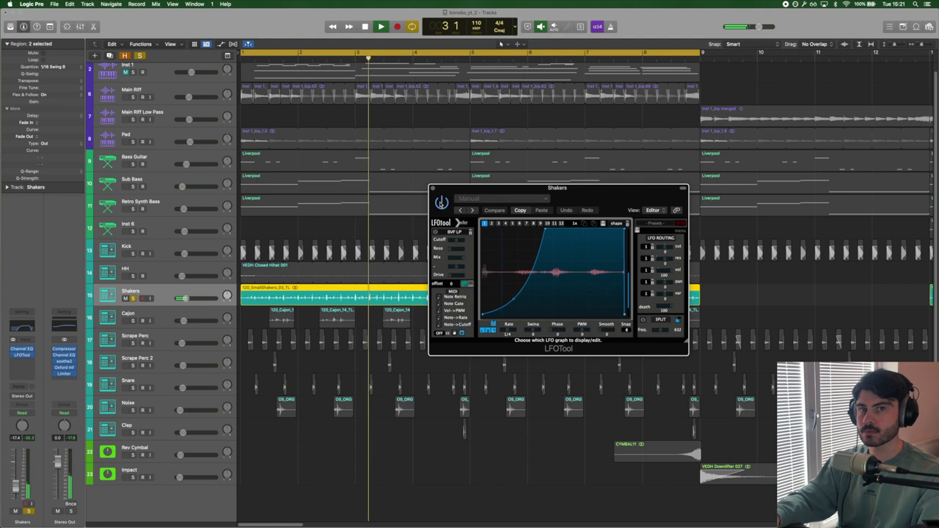
left_click(433, 190)
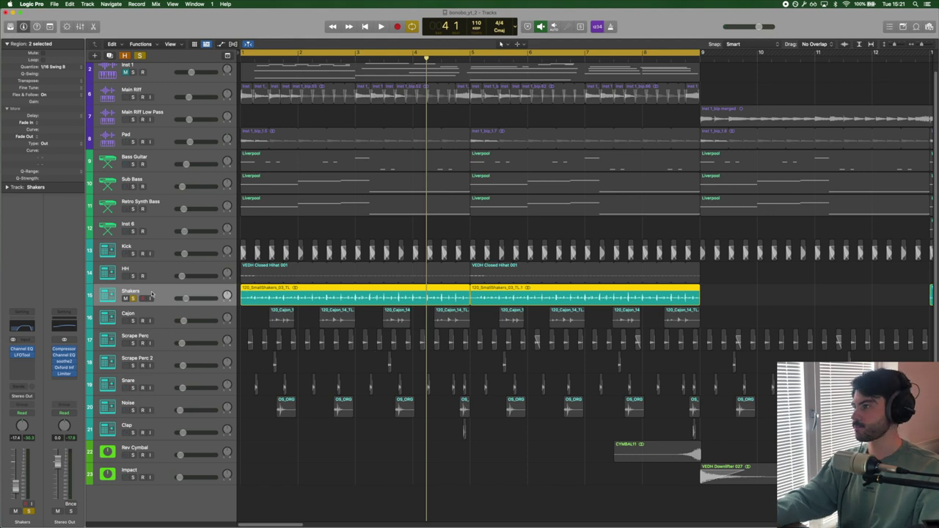
Solo the Cajon track, select its looped regions, and play the part.
left_click(133, 317)
key("super+shift+a")
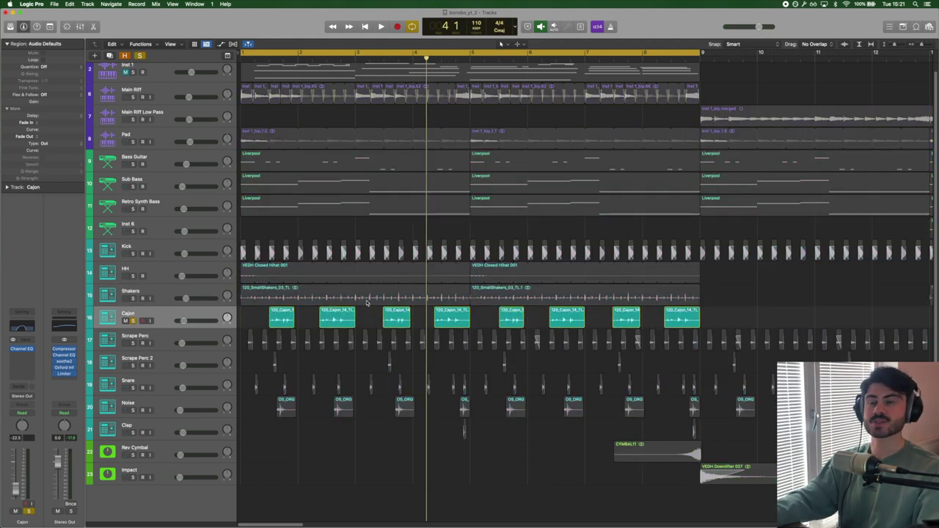
left_click(194, 315)
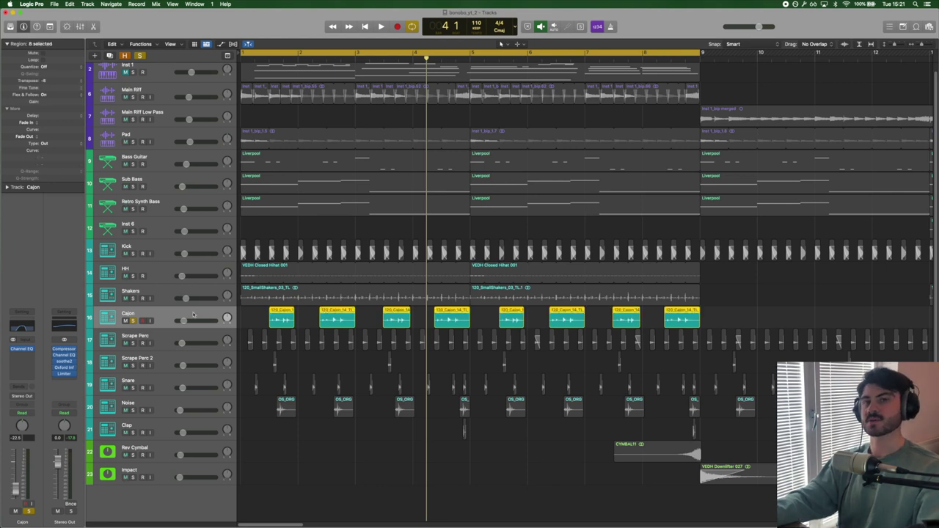
key("space")
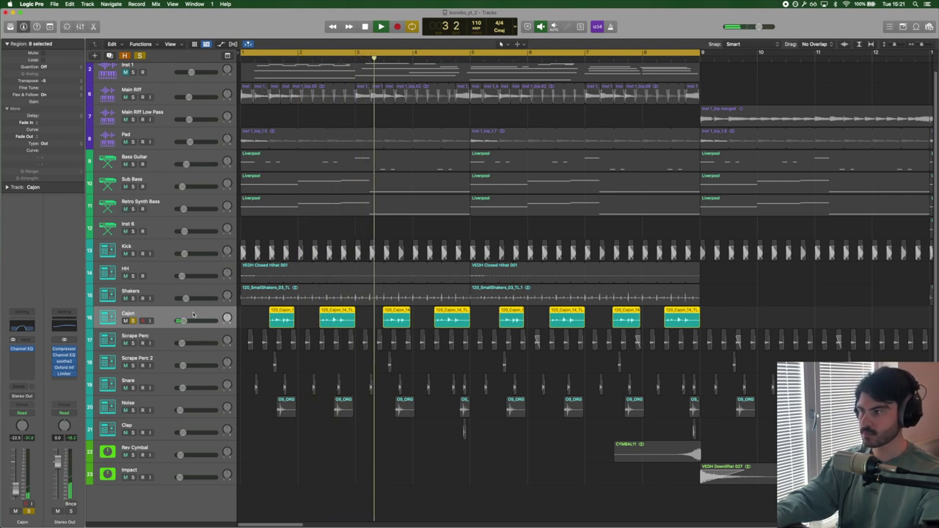
Examine the Cajon track's Channel EQ curve, toggle the EQ off and on, and close it.
left_click(31, 330)
left_click_drag(479, 105, 486, 190)
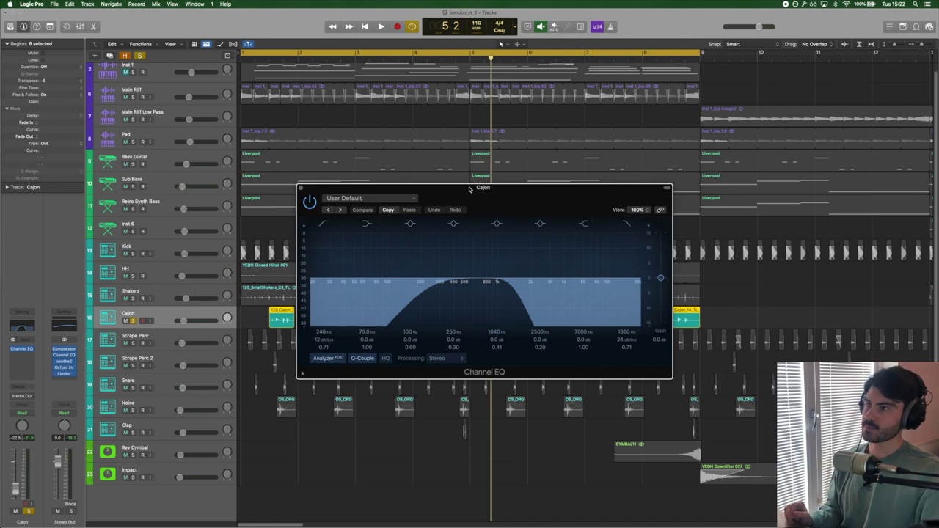
left_click(309, 201)
left_click(309, 201)
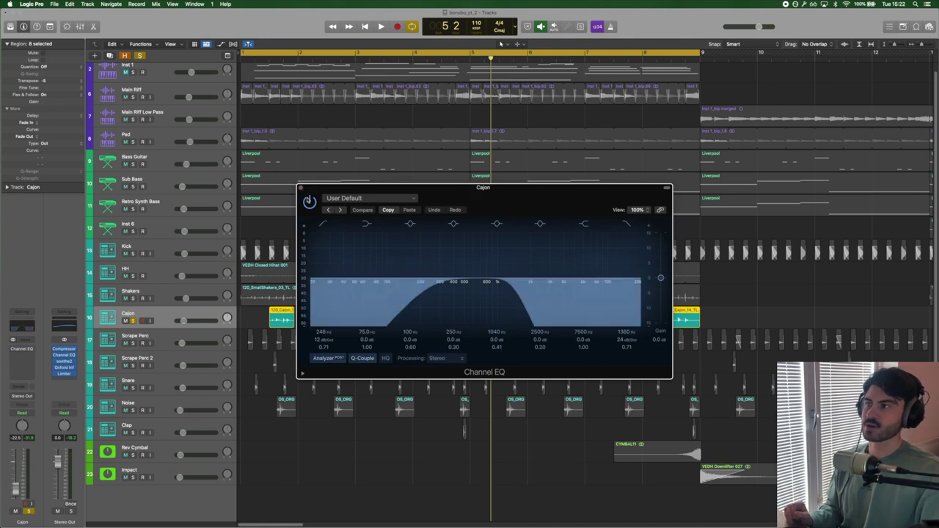
left_click(301, 189)
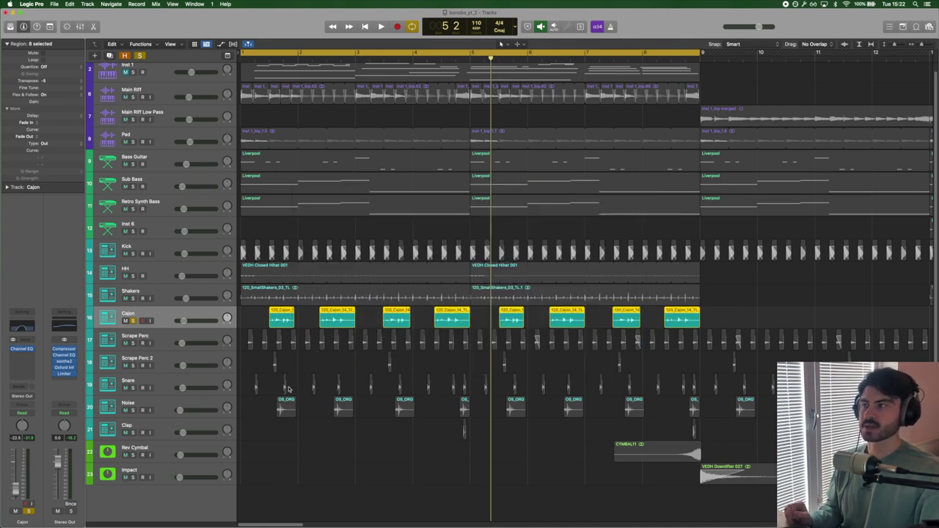
Select the Scrape Perc track with its regions, solo it, and play the part.
left_click(319, 432)
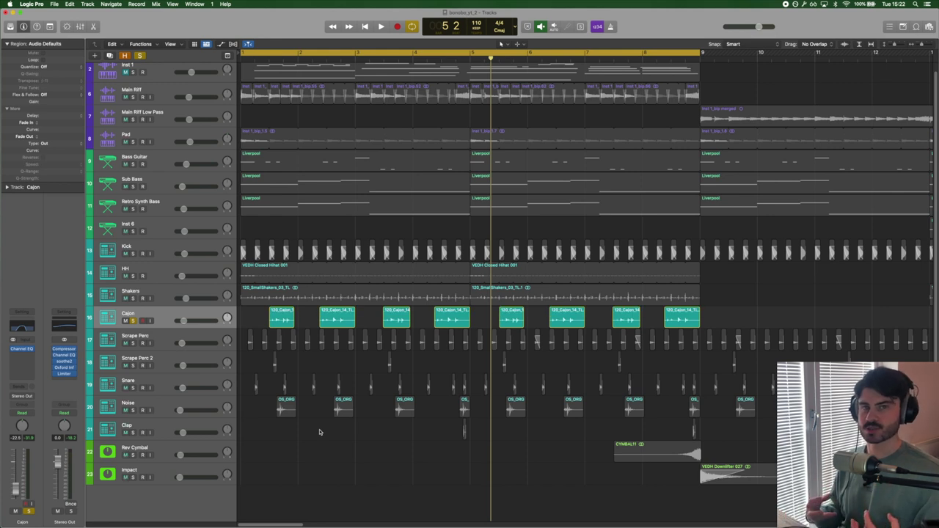
key("super+a")
left_click(133, 338)
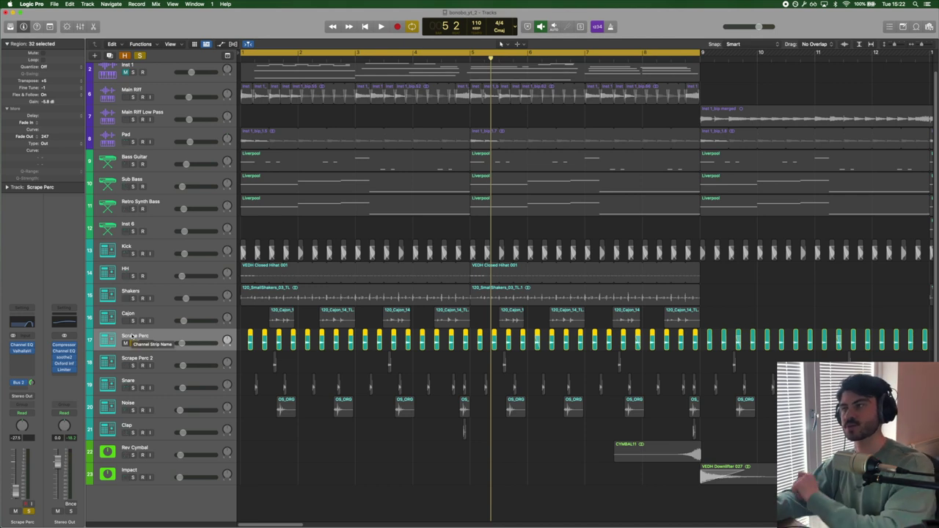
left_click(133, 343)
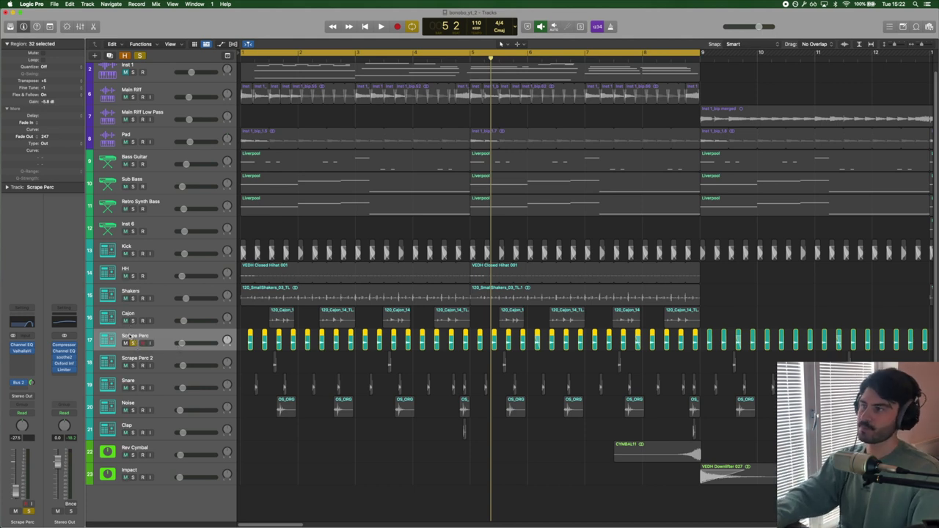
key("space")
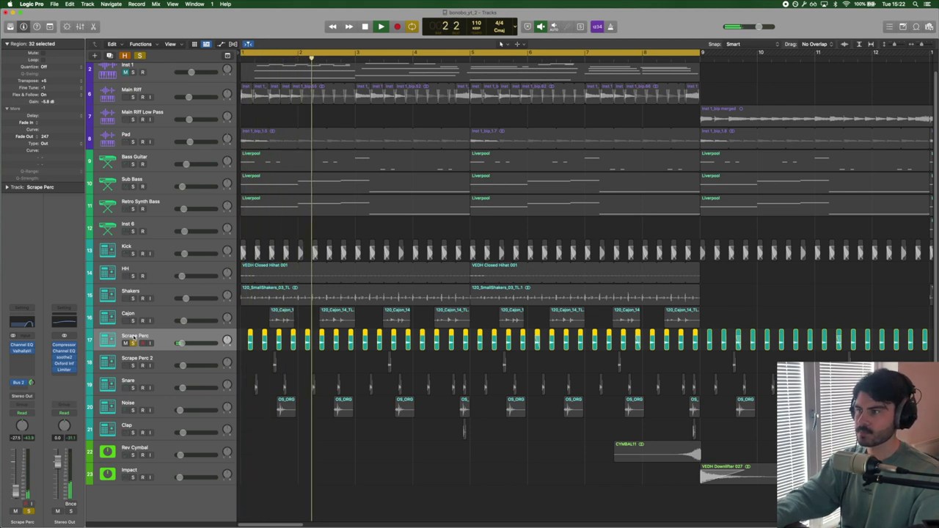
Stop playback and examine the Channel EQ curve on the Scrape Perc track.
key("space")
key("super+Right")
key("super+Right")
key("super+Right")
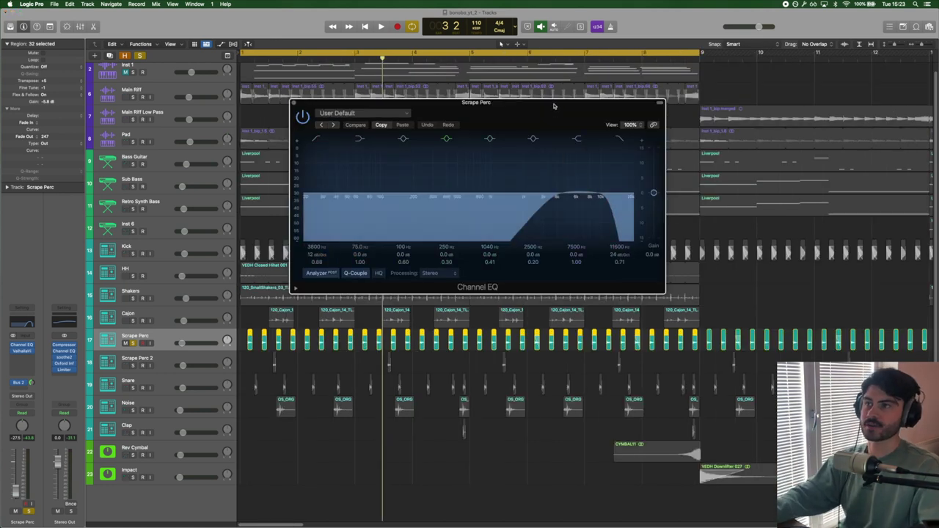
left_click_drag(554, 107, 560, 194)
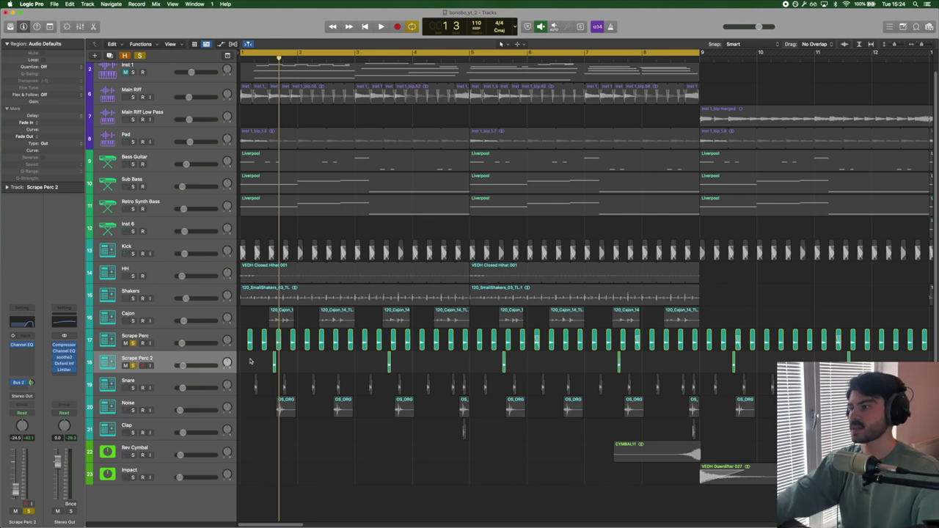
Compare the transpose settings of the Scrape Perc and Scrape Perc 2 regions, and play both tracks together.
left_click(162, 339)
left_click(159, 358)
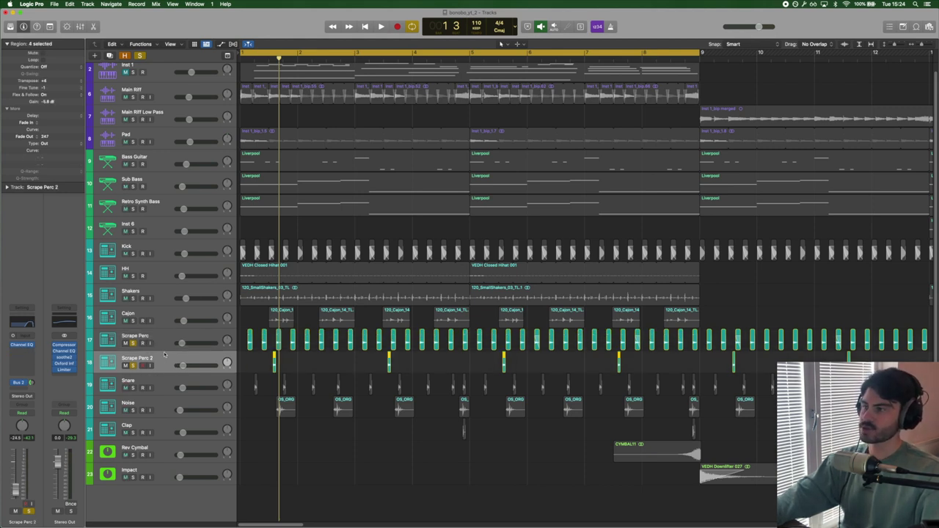
double_click(52, 80)
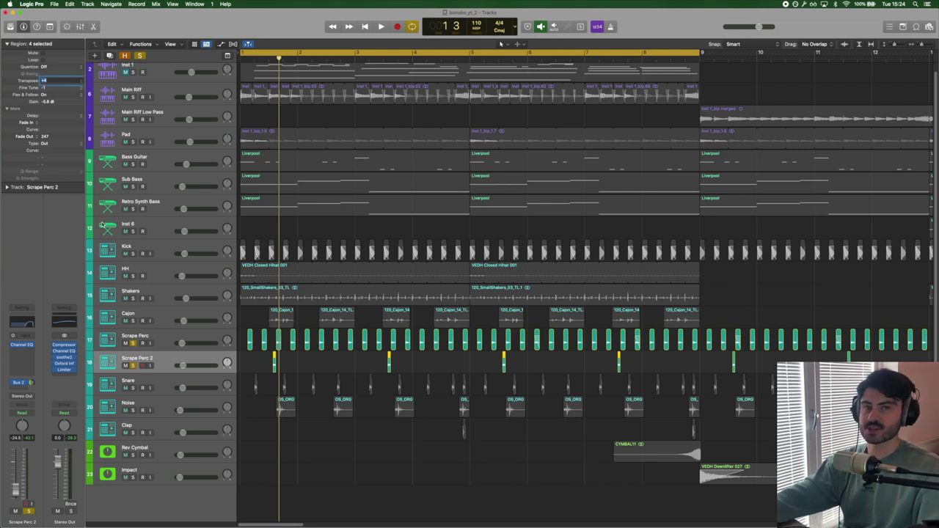
left_click(260, 466)
left_click(263, 360)
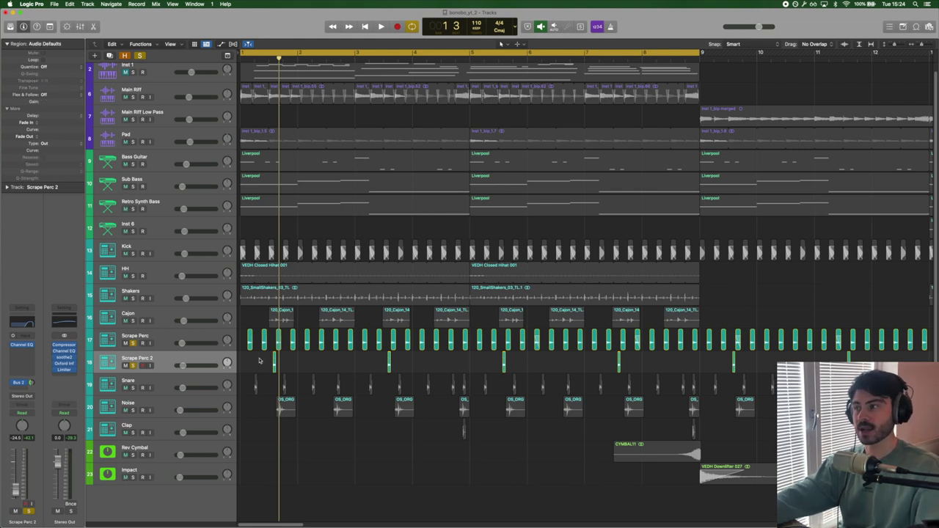
left_click(184, 361)
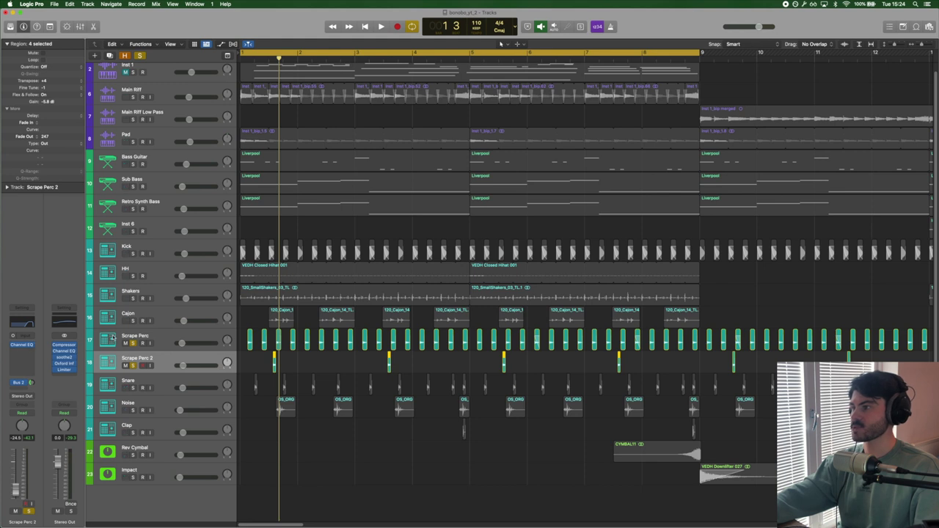
left_click(162, 343)
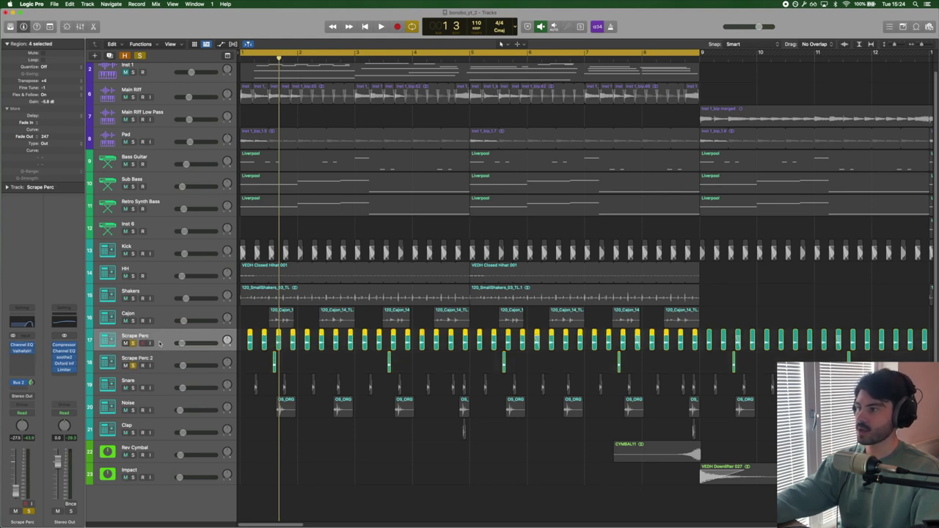
left_click(183, 360)
left_click(272, 360)
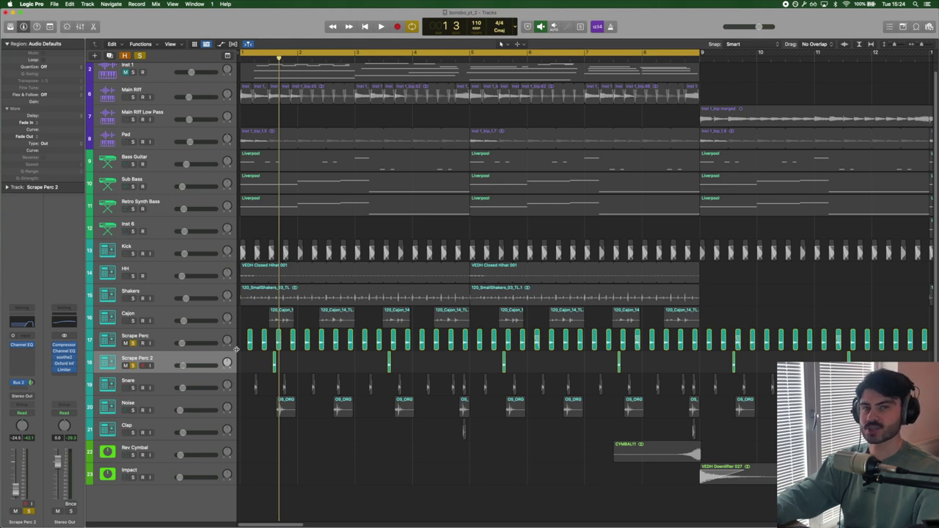
key("space")
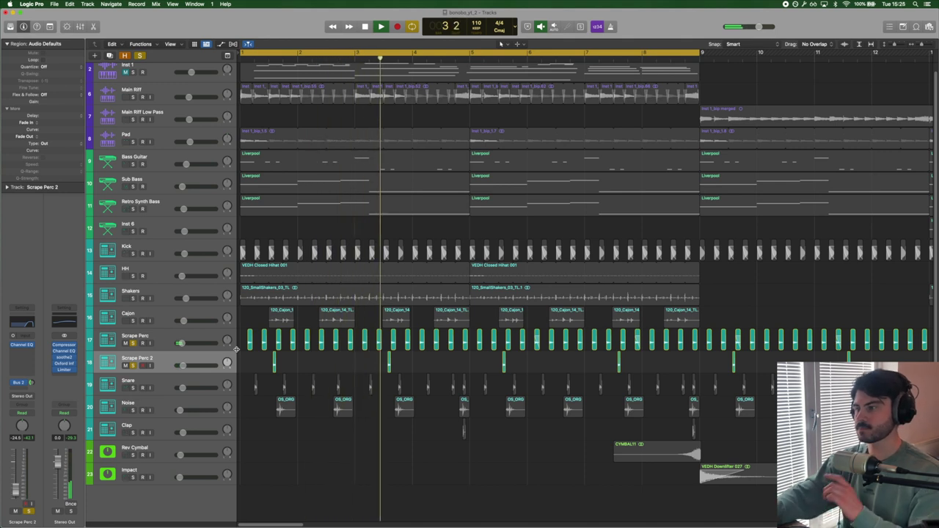
Solo the Snare track and play its part from the start.
key("Down")
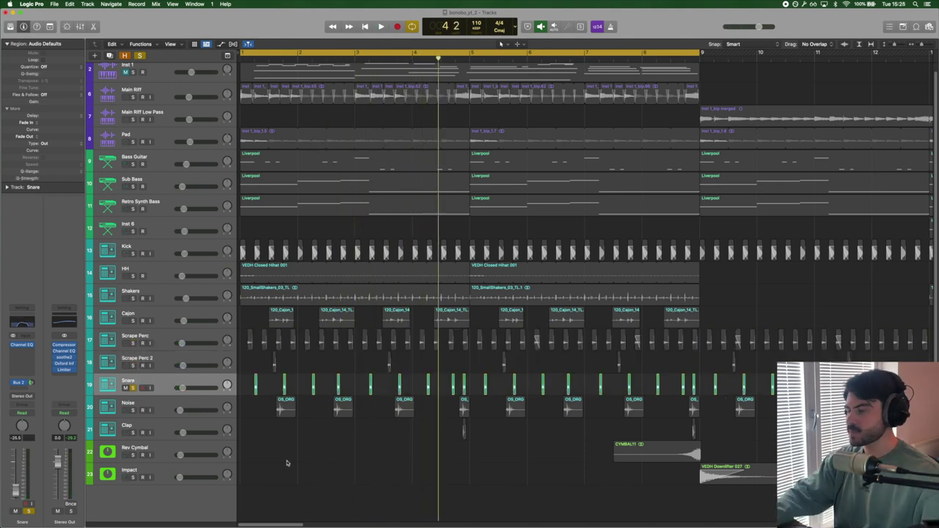
key("Return")
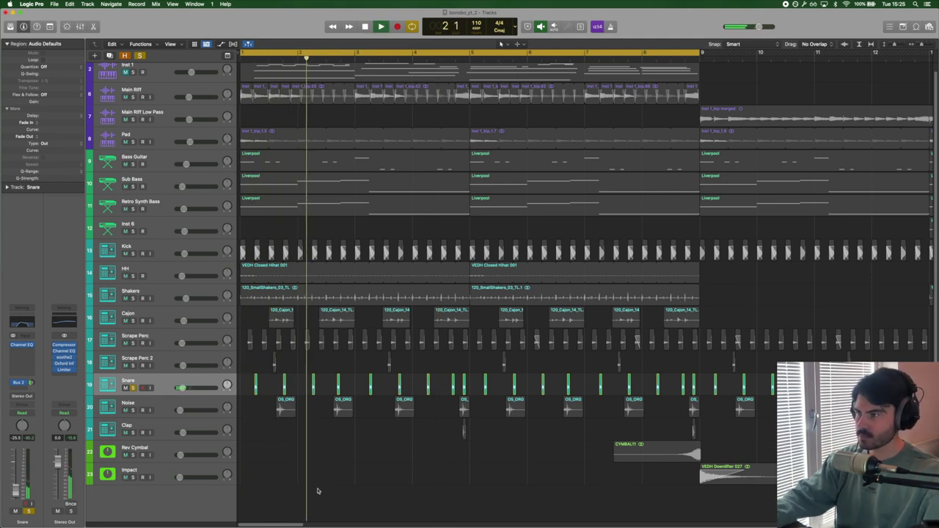
key("space")
Try lengthening the first snare region to just past beat 3 of bar 1, play it from the start, and undo the edit.
key("super+Right")
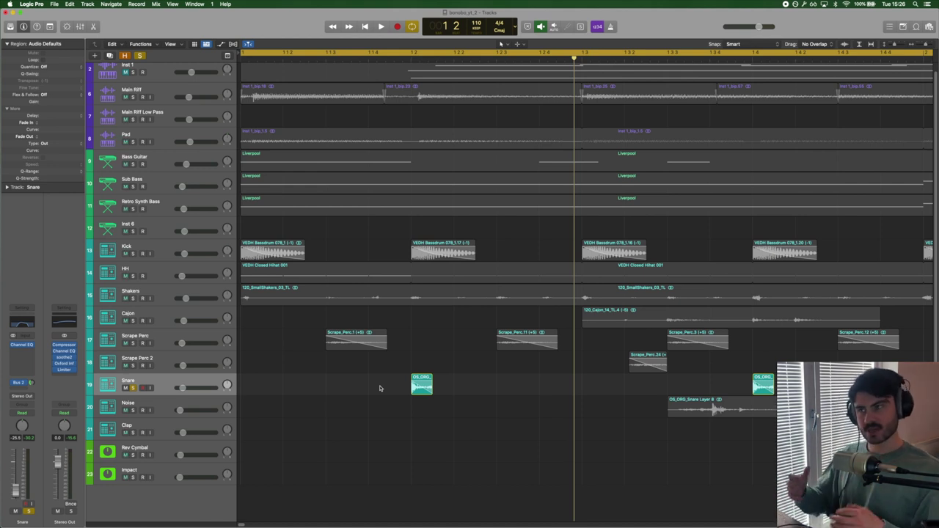
left_click_drag(432, 388, 603, 388)
key("space")
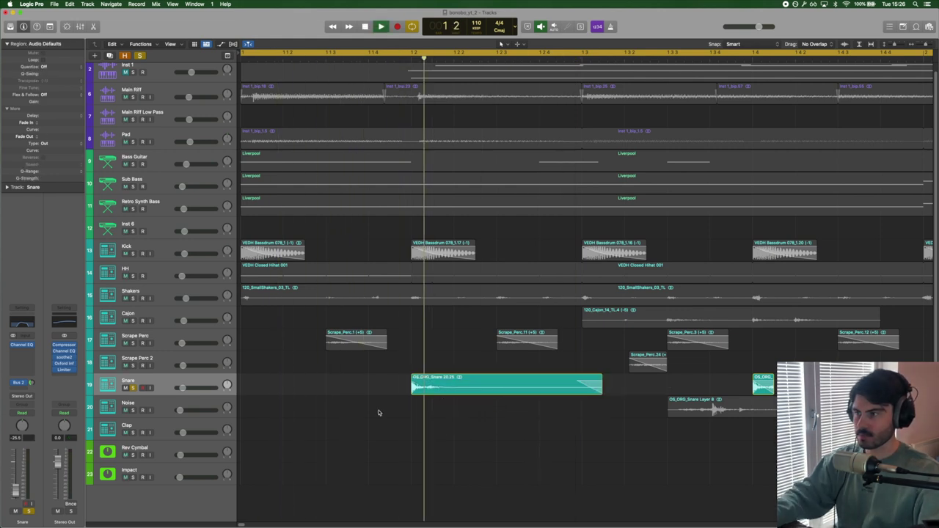
key("space")
key("Return")
key("space")
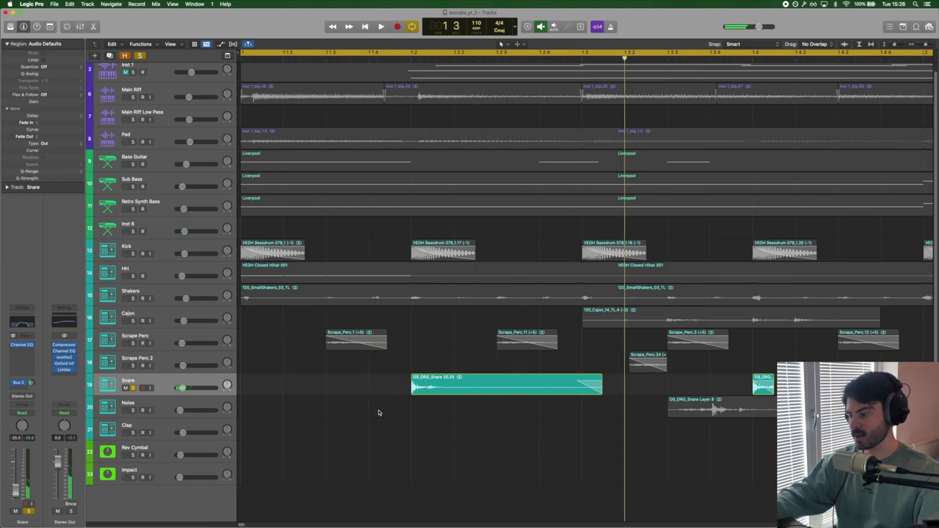
key("super+z")
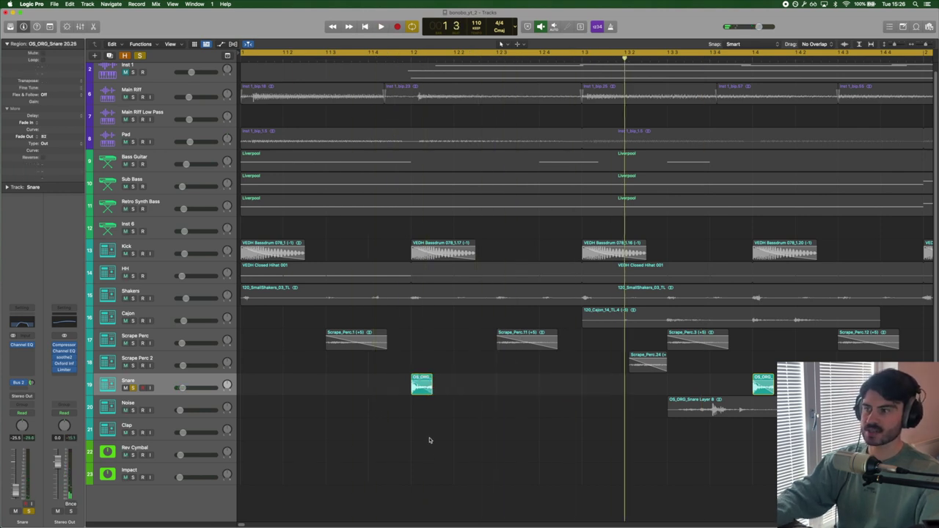
Play the soloed Snare track and review the ValhallaVintageVerb reverb on its Bus 2 send during playback.
key("space")
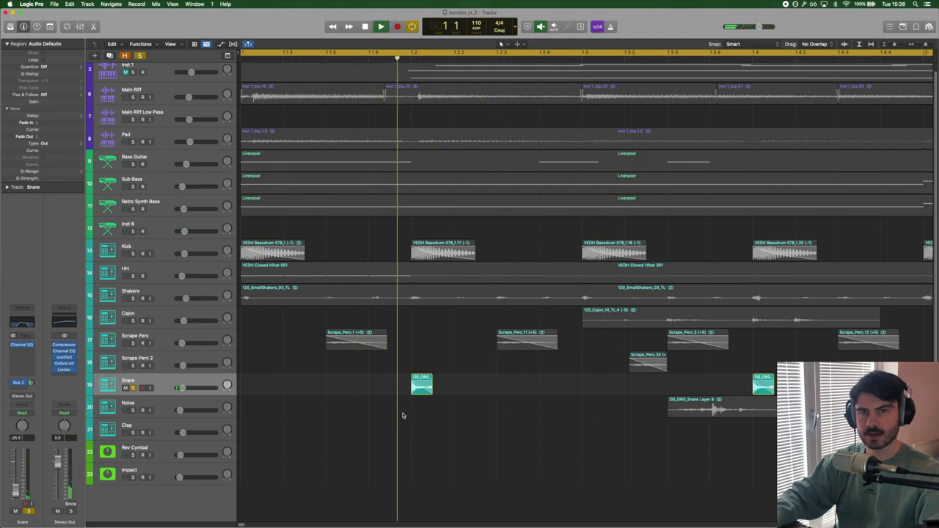
key("space")
key("b")
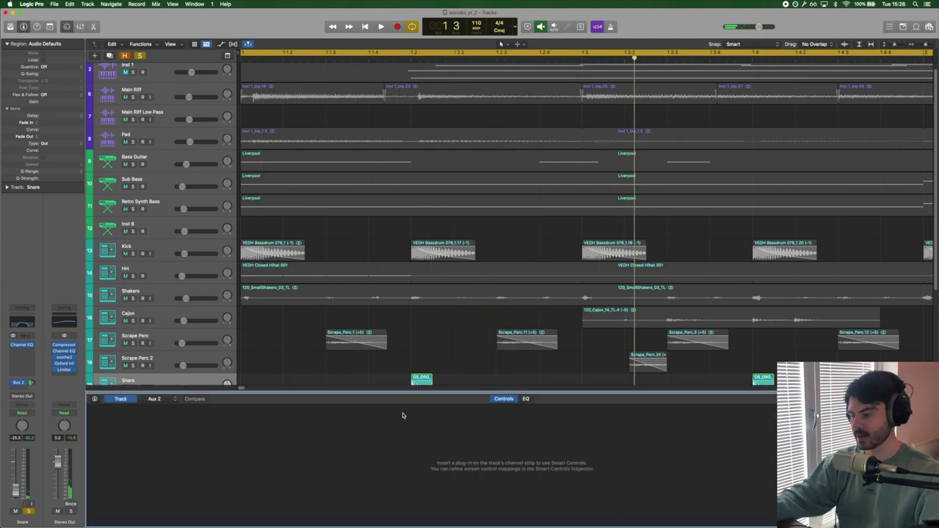
key("b")
left_click(147, 382)
left_click(20, 382)
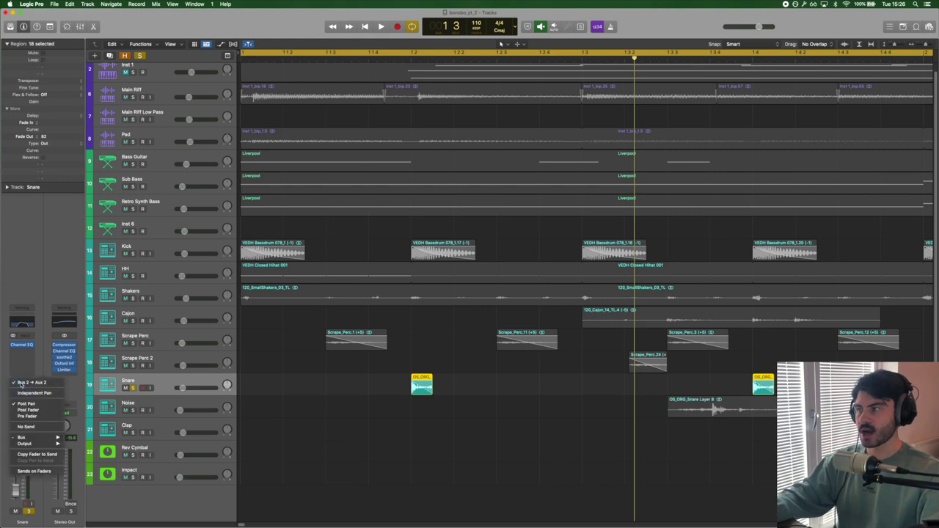
left_click(22, 383)
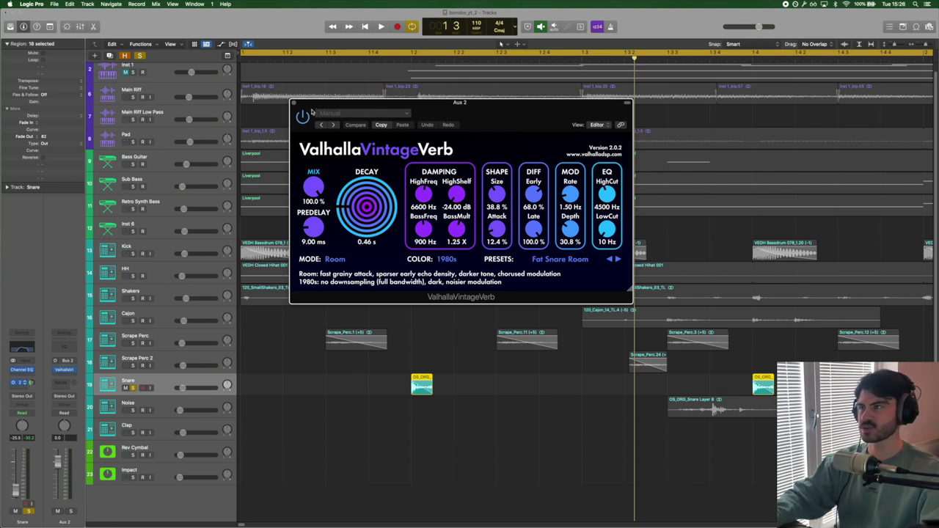
key("space")
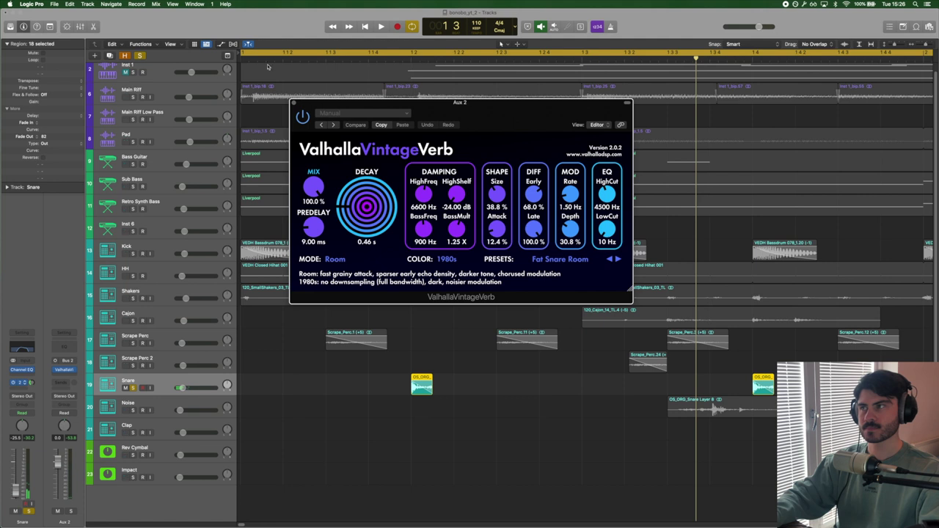
Solo the Noise track instead of the Snare and play its snare layer regions through the first bars.
left_click(151, 412)
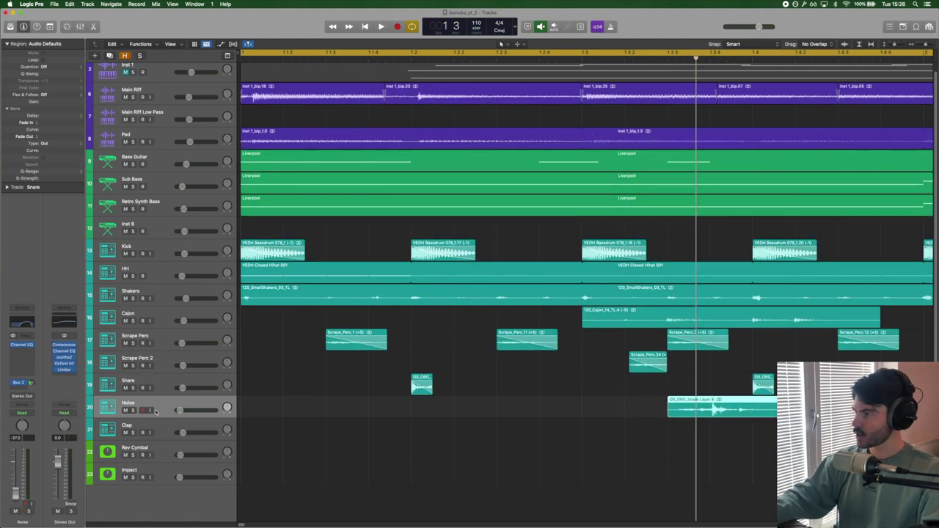
left_click(133, 411)
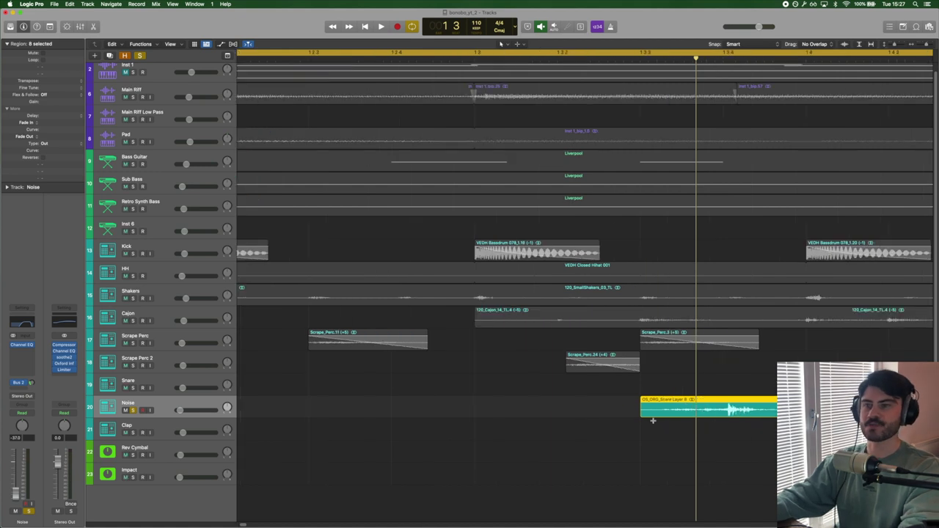
key("super+Left")
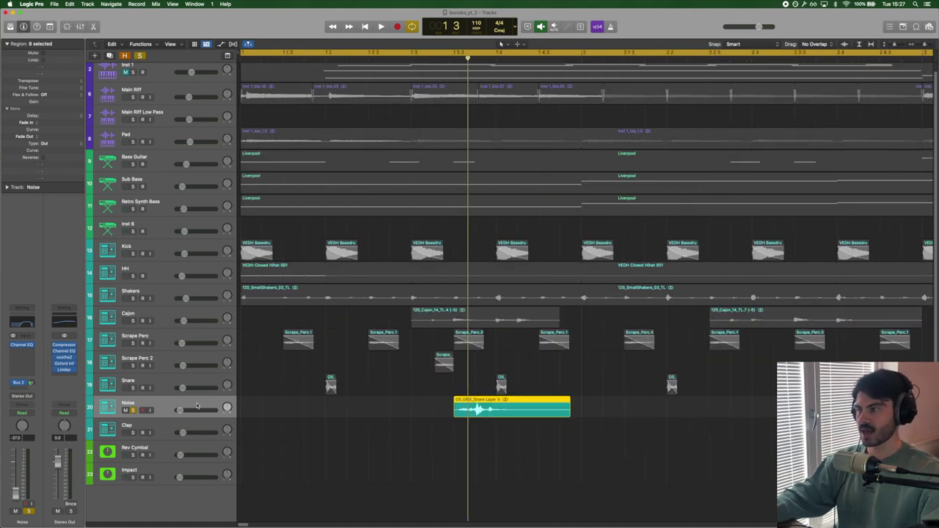
left_click(244, 411)
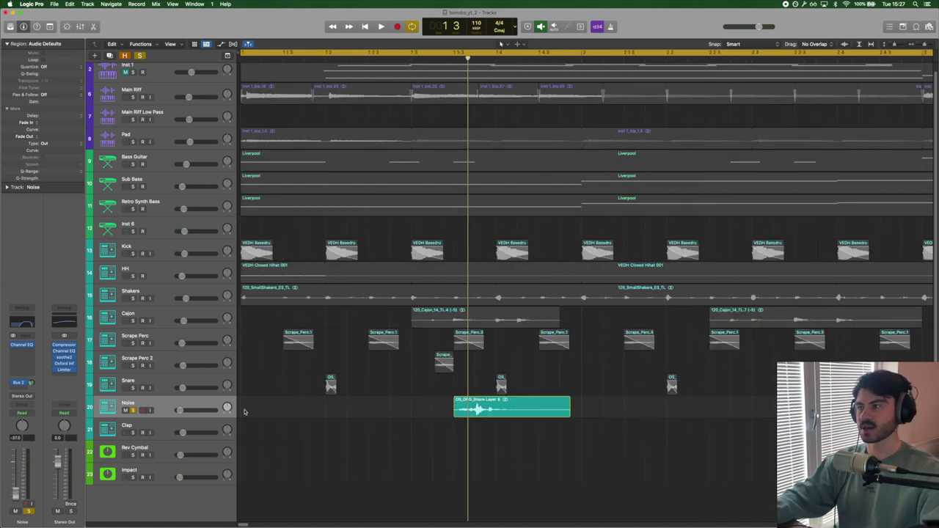
left_click(142, 410)
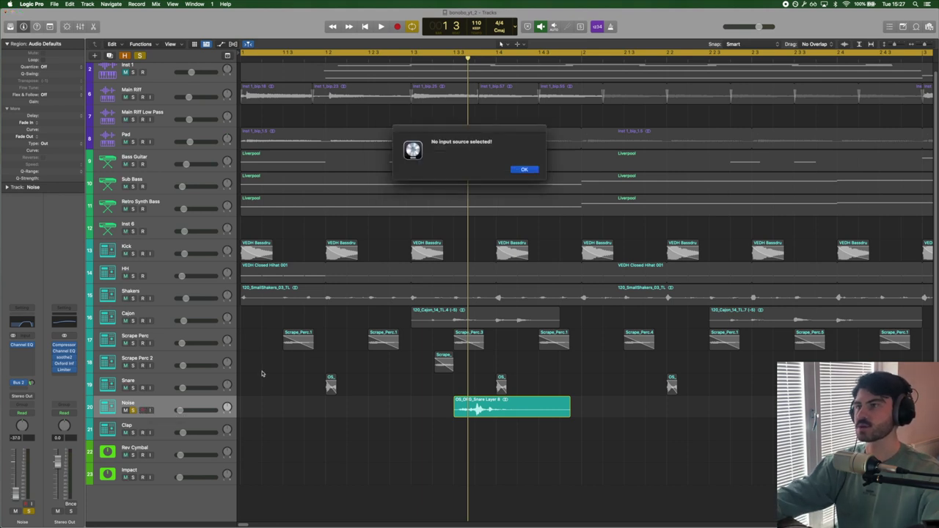
left_click(524, 170)
key("space")
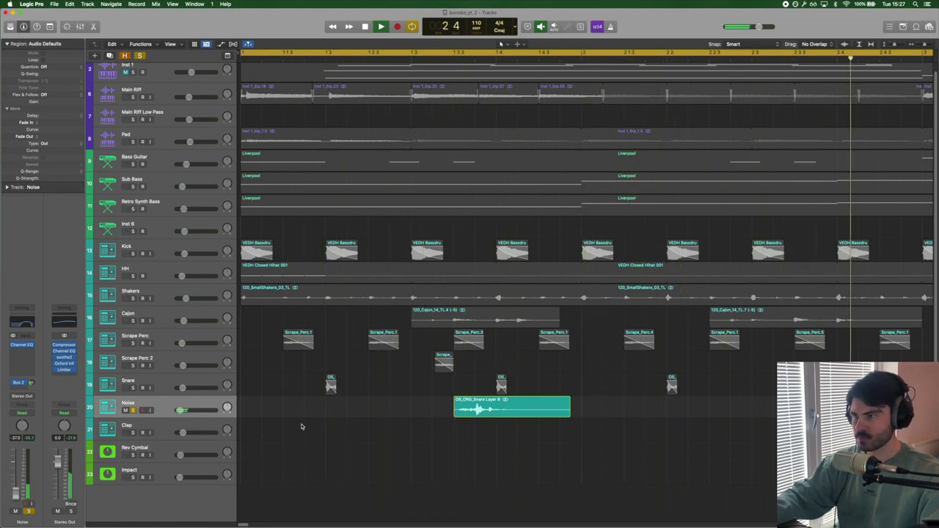
key("space")
Solo the Snare, HH and Shakers tracks together with Noise and play them from the start.
left_click(202, 405)
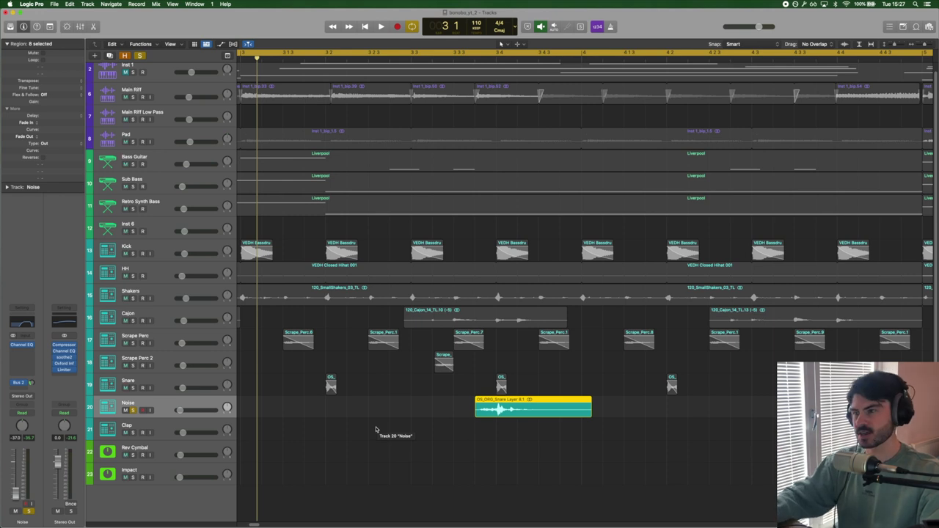
key("super+Right")
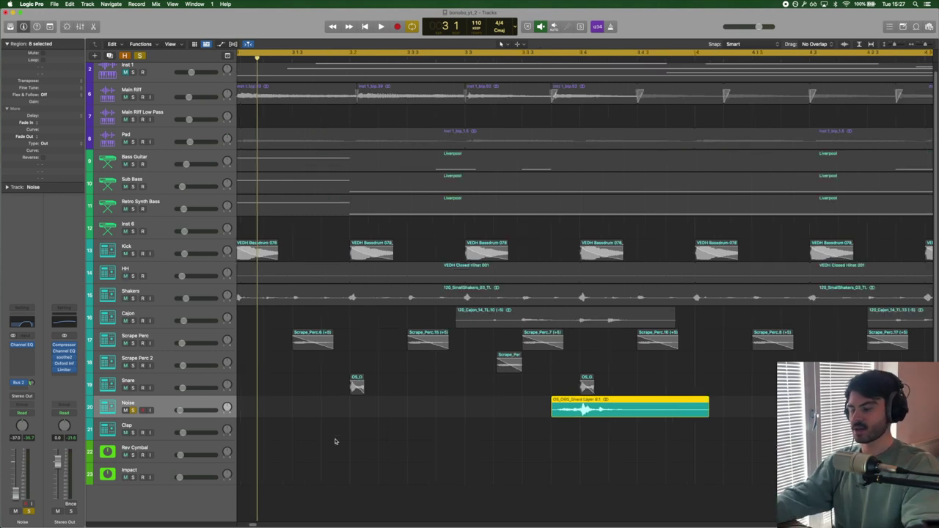
key("super+Left")
key("super+Left")
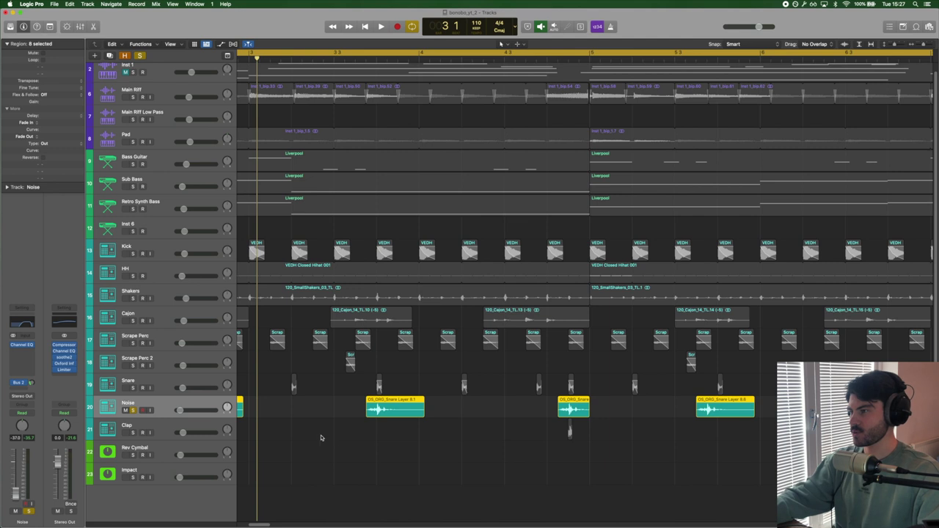
left_click(133, 389)
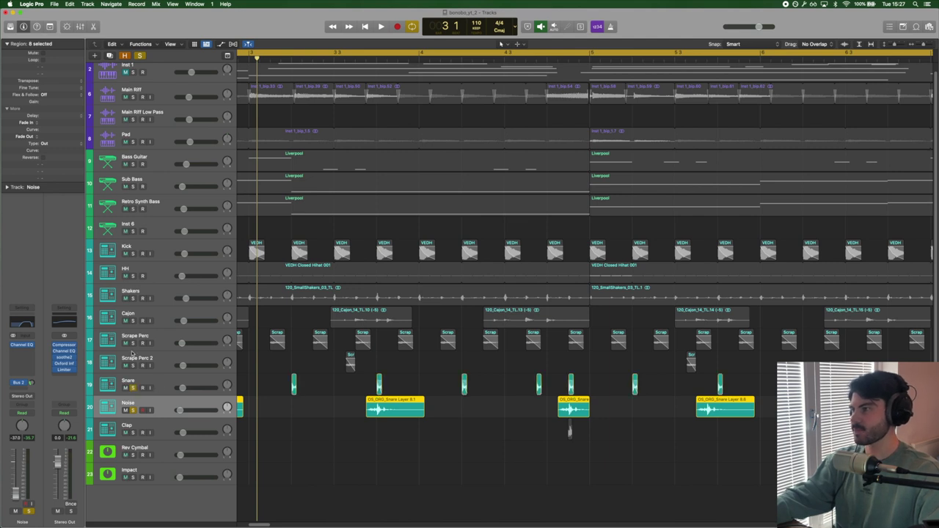
left_click(133, 276)
key("Return")
key("space")
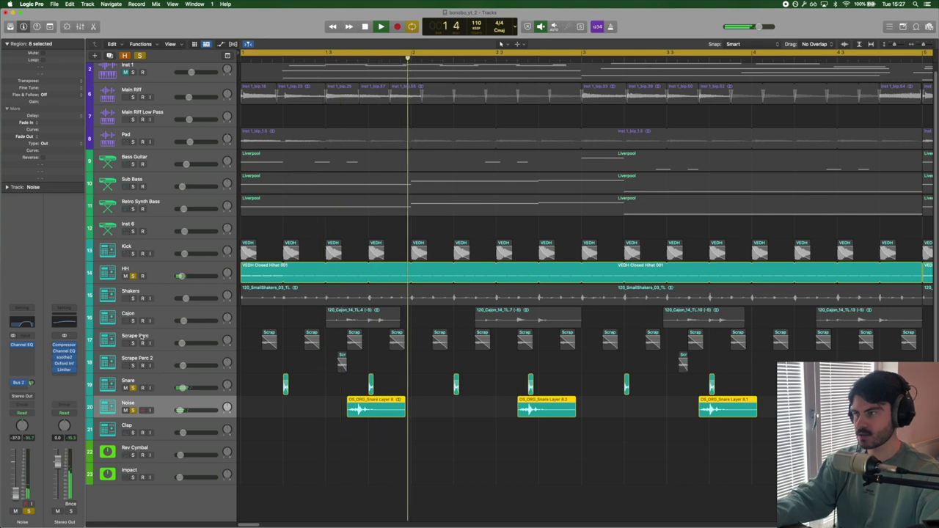
left_click(133, 298)
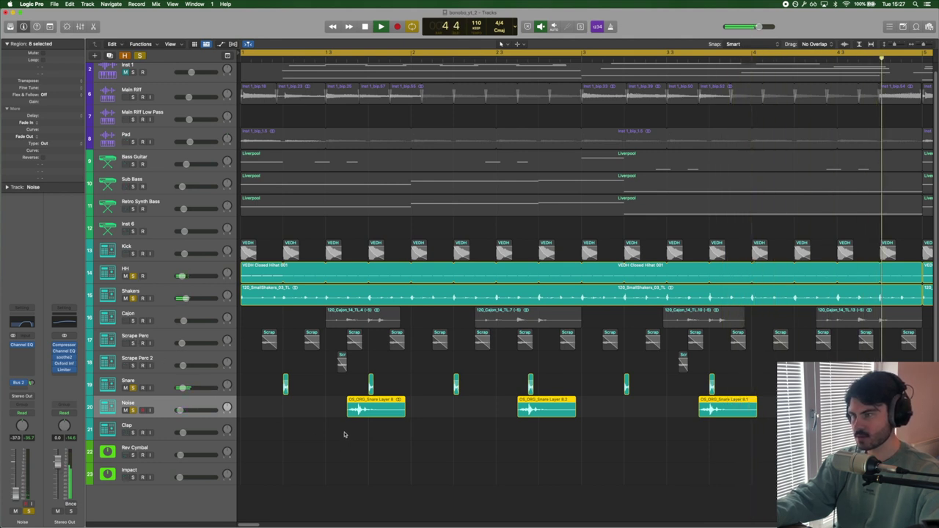
key("space")
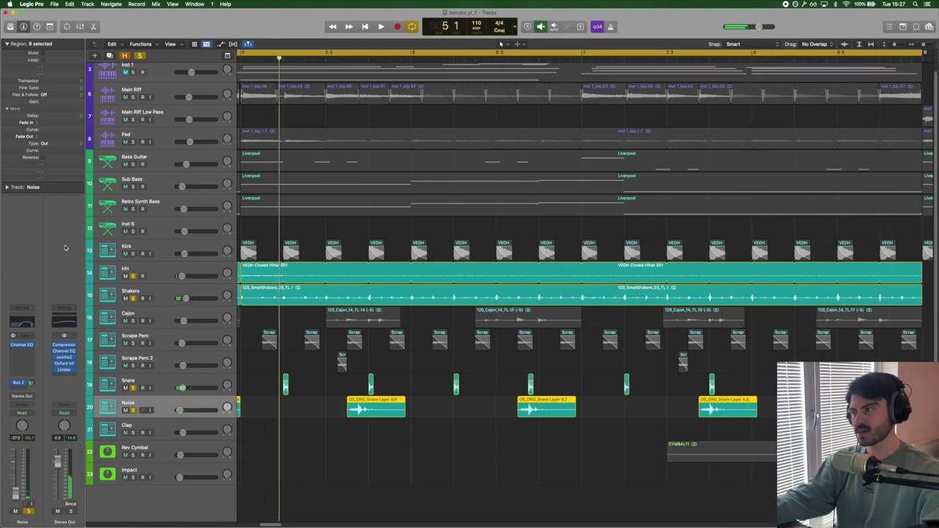
Turn off solo on the HH, Shakers, Snare and Noise tracks.
left_click(133, 276)
left_click(132, 298)
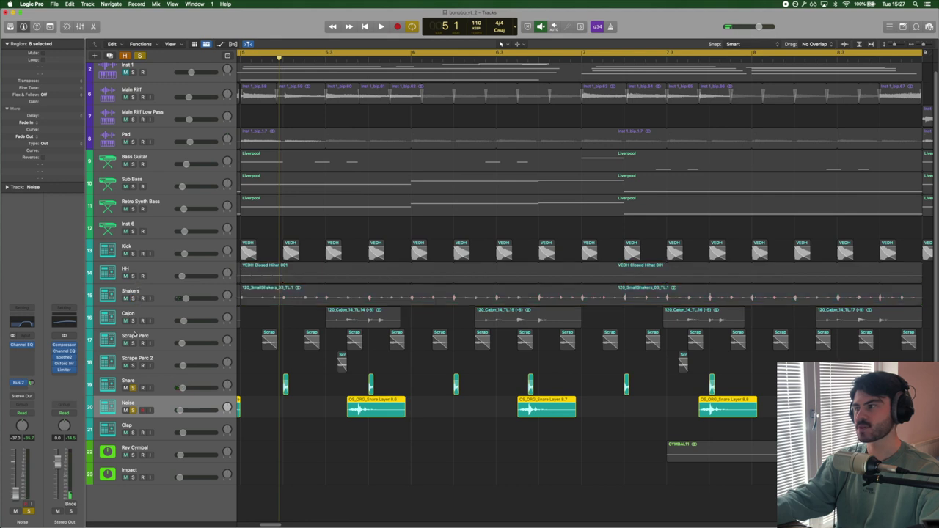
left_click(134, 388)
left_click(133, 410)
left_click(328, 439)
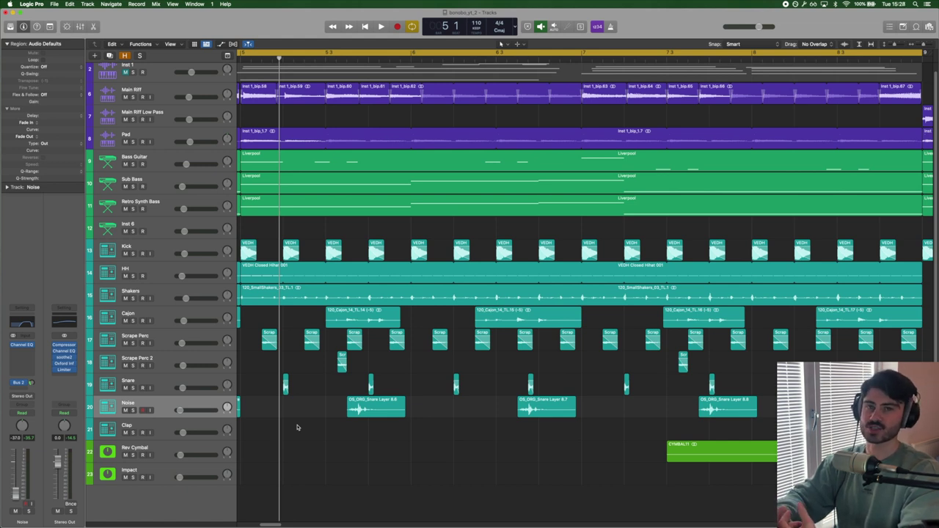
Select the Clap track and locate its single hits at the ends of bars 4 and 8.
left_click(184, 423)
left_click_drag(272, 525, 262, 525)
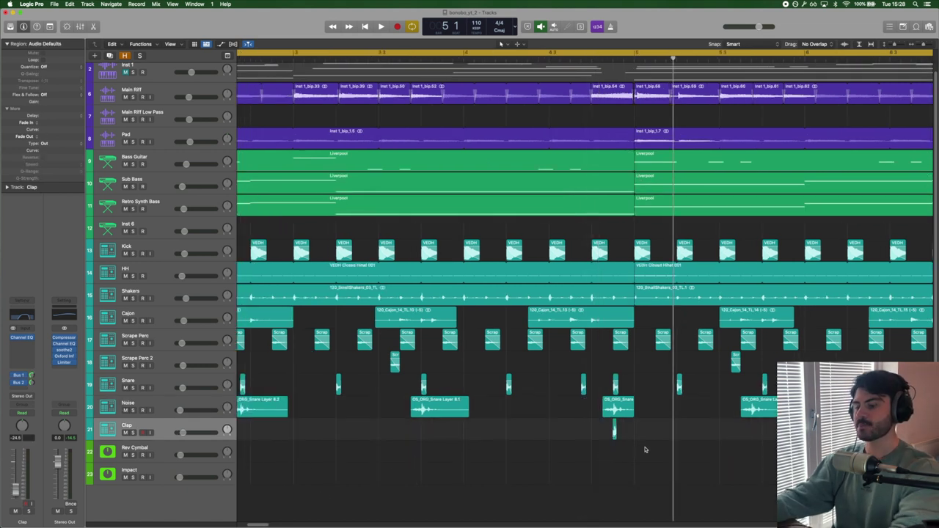
key("Return")
key("space")
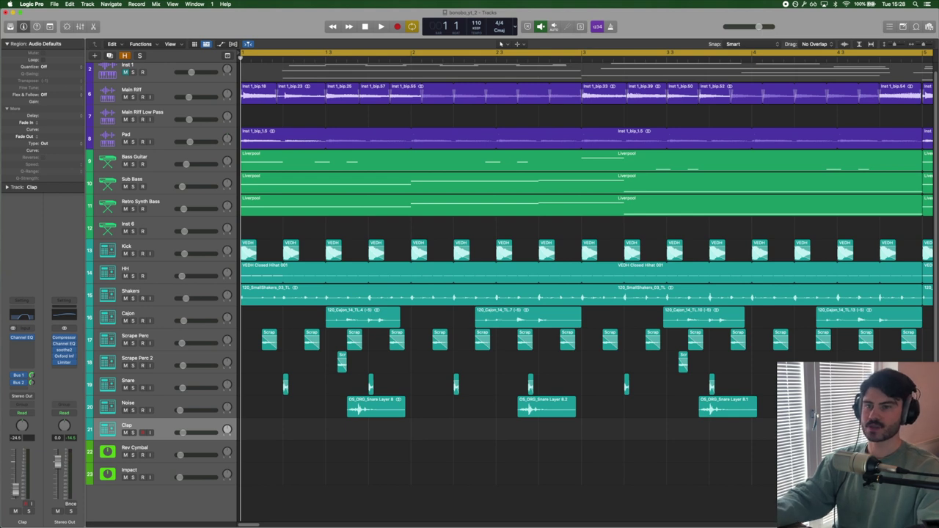
left_click_drag(253, 525, 276, 520)
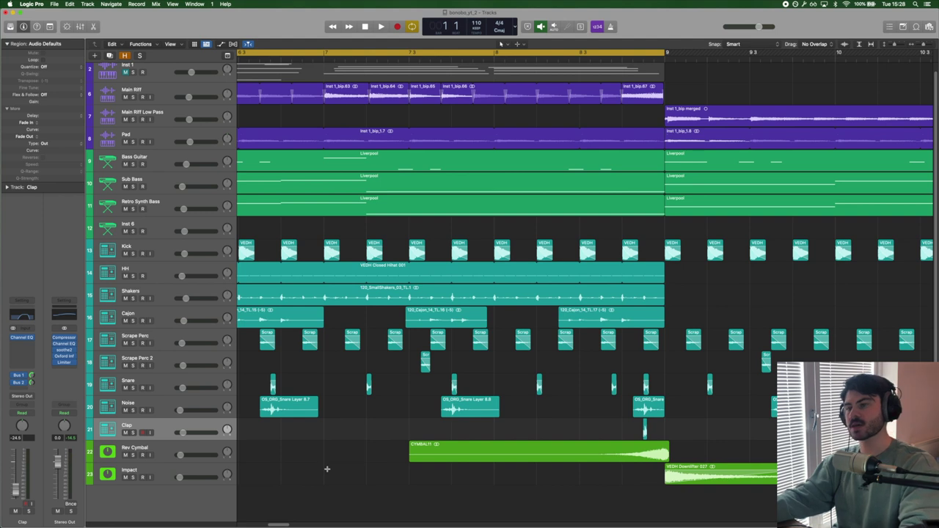
Solo the Clap track with the other drum and percussion tracks, turn cycle mode on and play them together.
key("super+Left")
key("s")
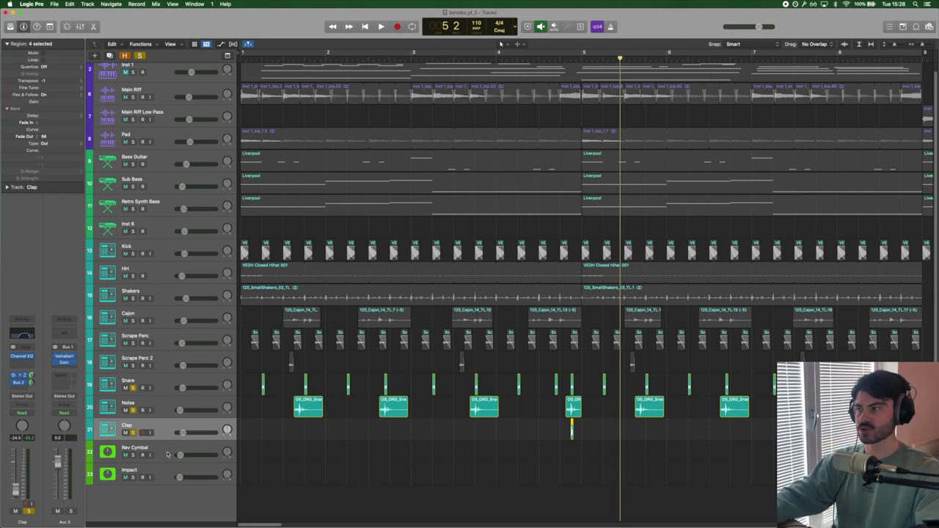
left_click(149, 432)
key("c")
key("space")
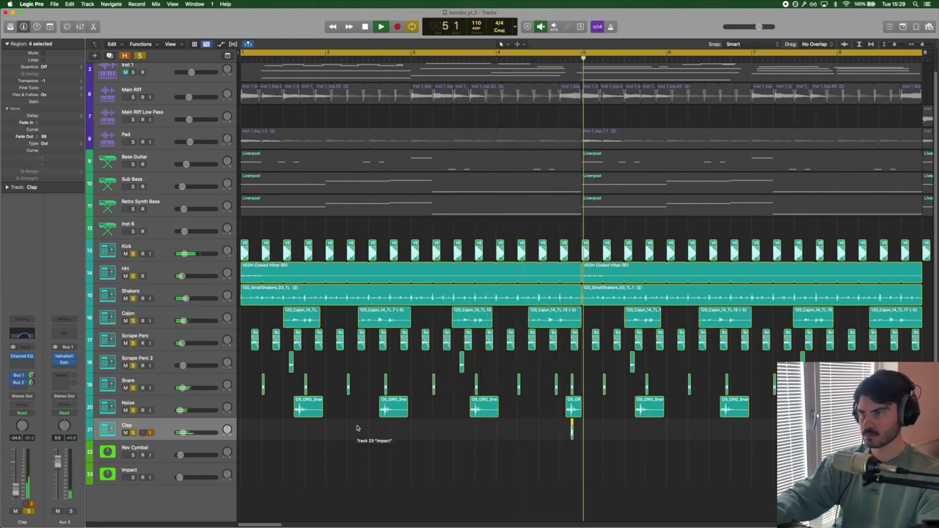
key("space")
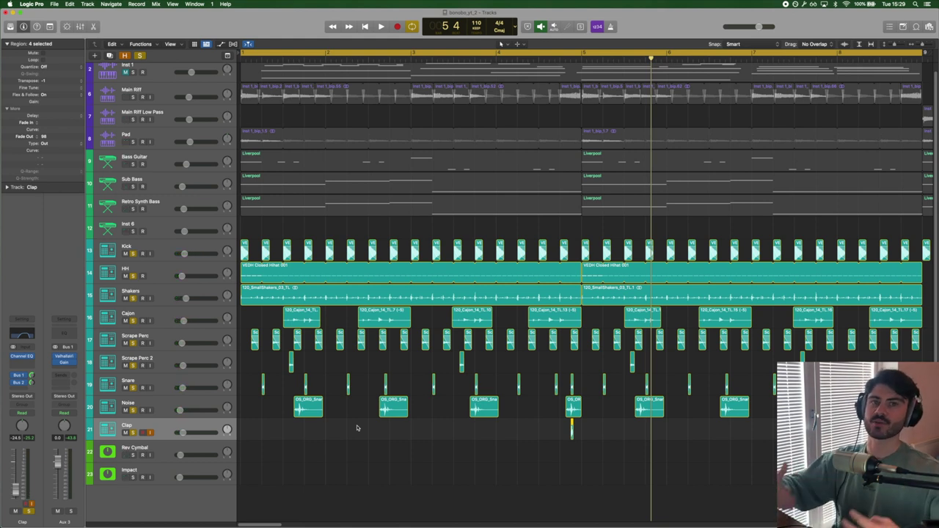
Clear the drum solos and examine the reversed CYMBAL11 region and the VEDH Downlifter 027 region around bar 9.
key("Down")
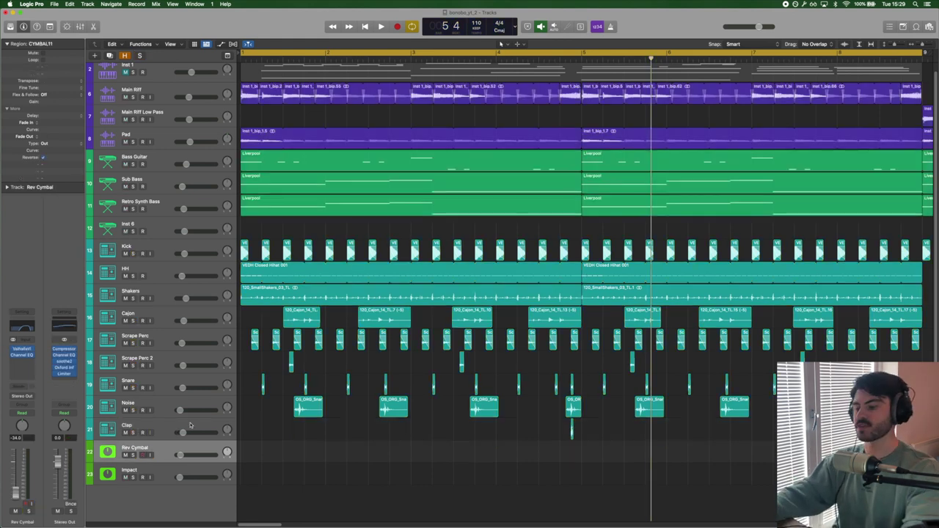
key("super+Left")
key("super+Left")
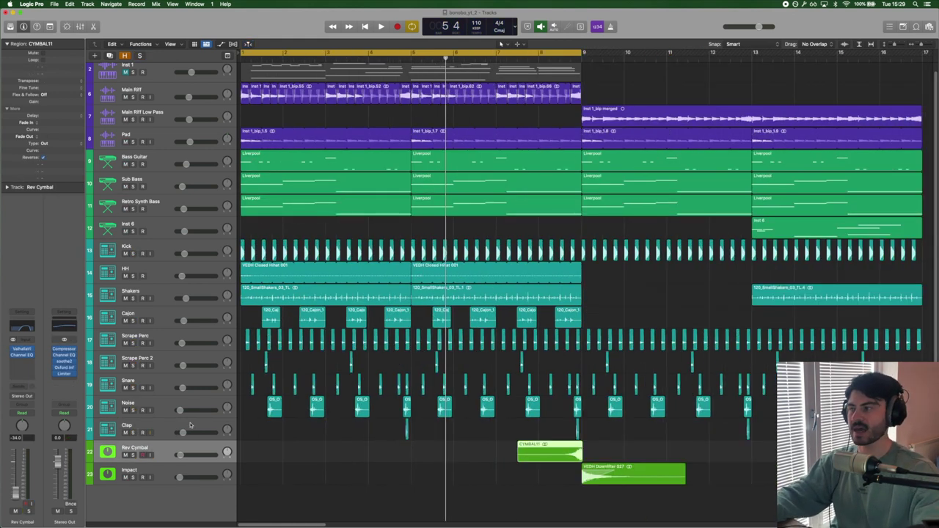
left_click(393, 466)
left_click(521, 458)
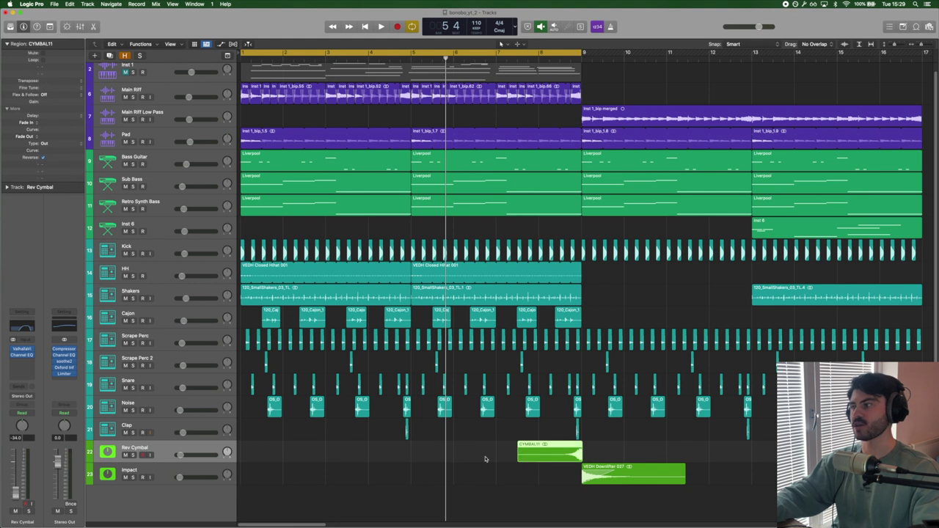
left_click(573, 517)
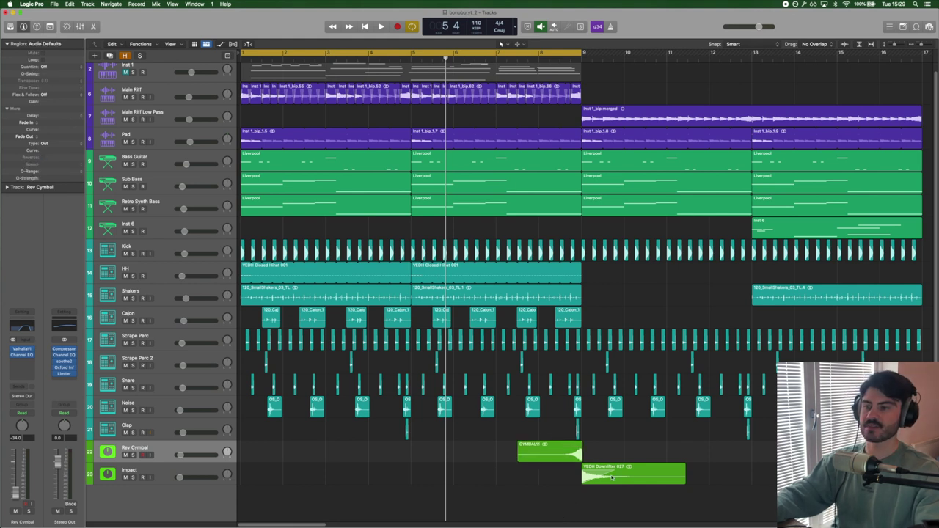
left_click(592, 476)
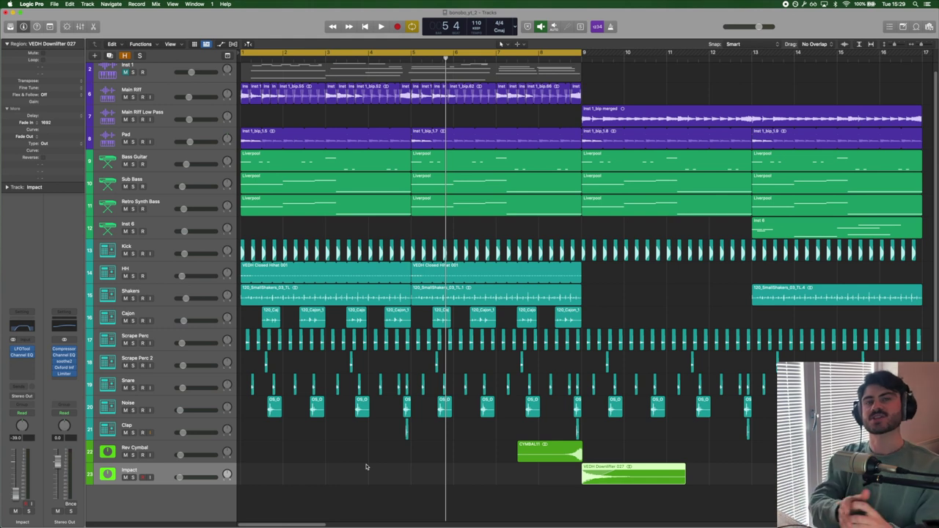
Solo the Rev Cymbal and Impact tracks, turn cycle mode off and play the transition across bar 9.
left_click(133, 477)
key("c")
key("space")
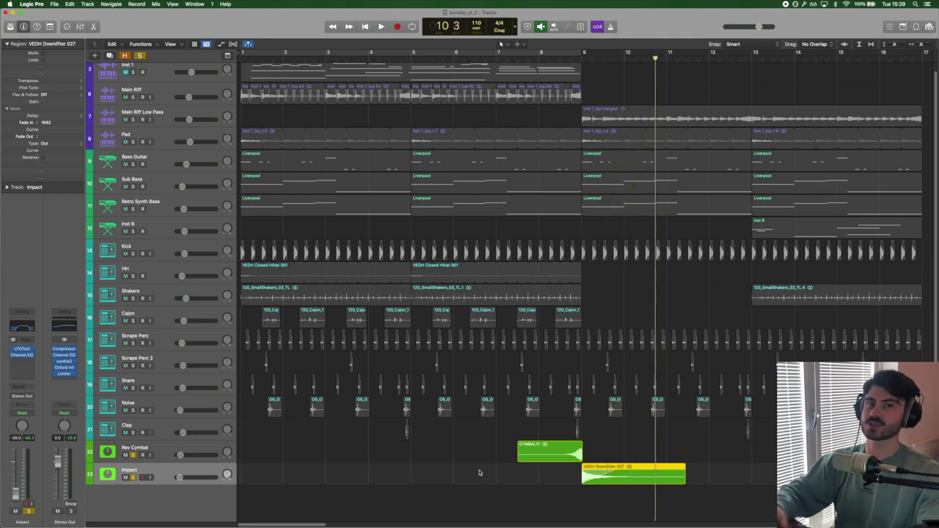
Unsolo the Rev Cymbal and Impact tracks and play the full arrangement through the section after bar 9.
left_click(134, 456)
left_click(133, 477)
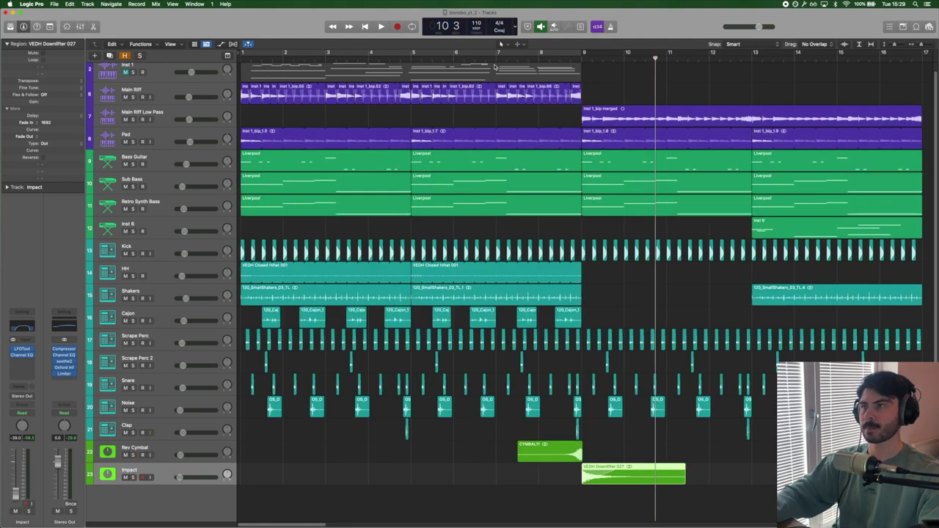
left_click(516, 474)
key("space")
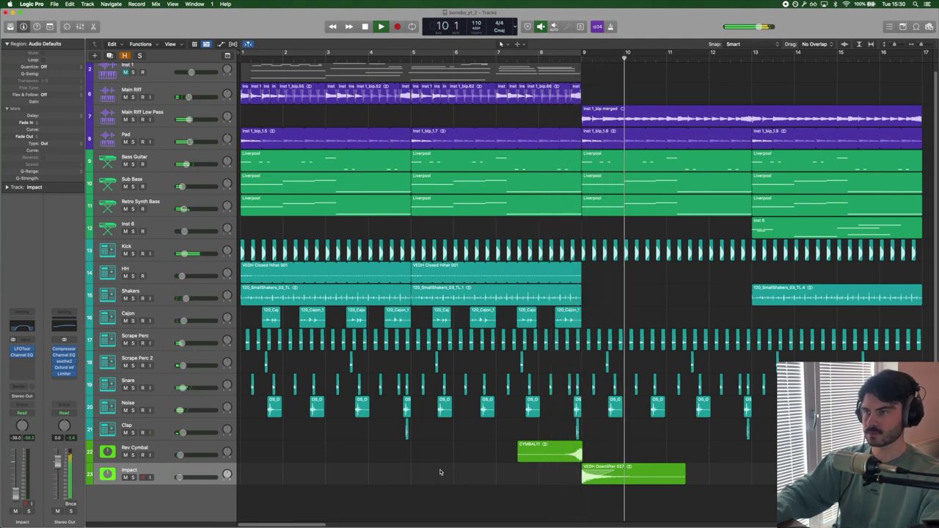
key("space")
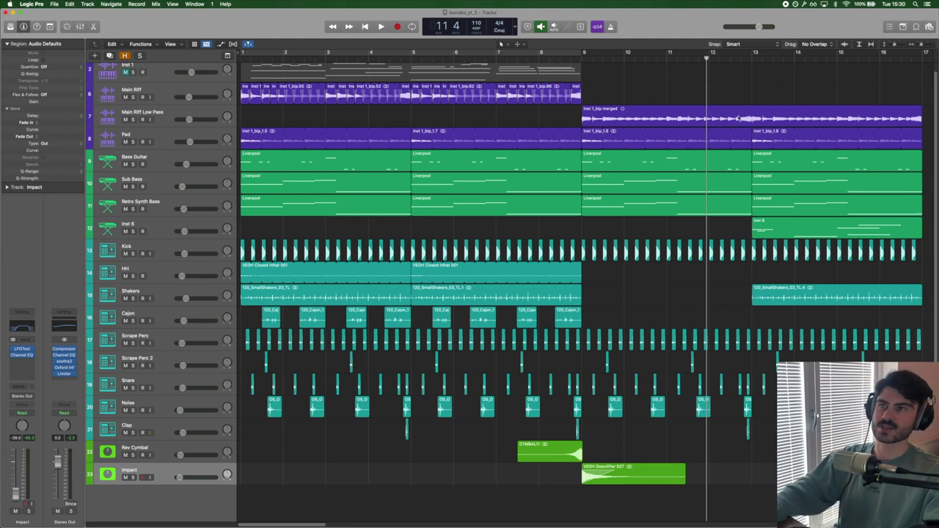
Place the playhead at bar 13 and examine the Inst 6 region that starts there.
left_click(751, 59)
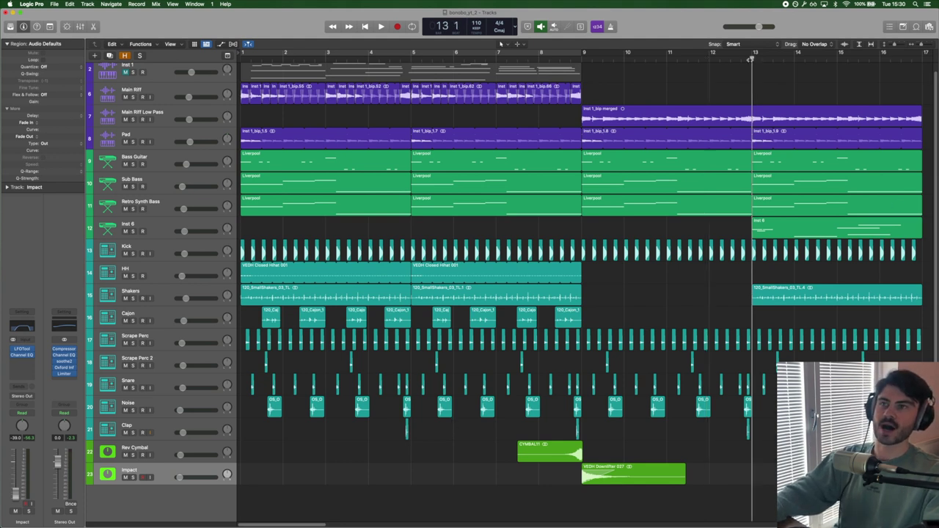
left_click(767, 229)
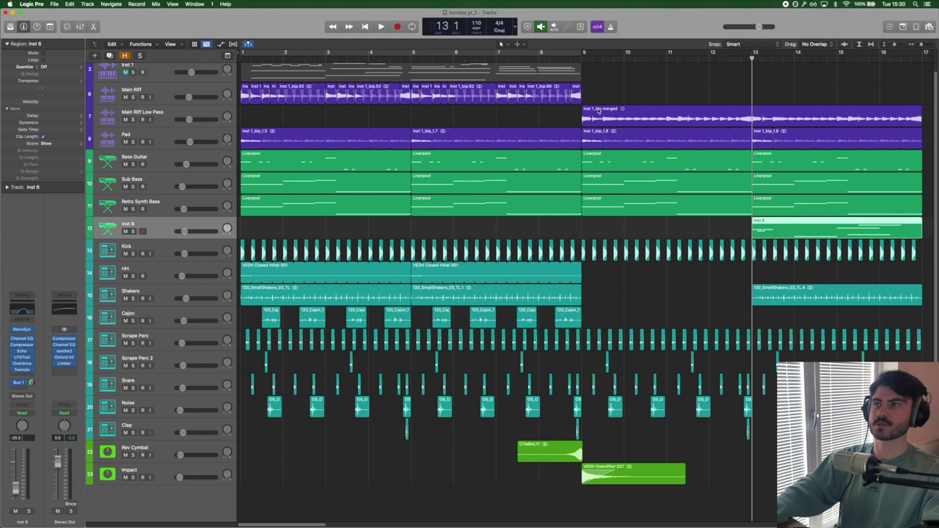
left_click(596, 68)
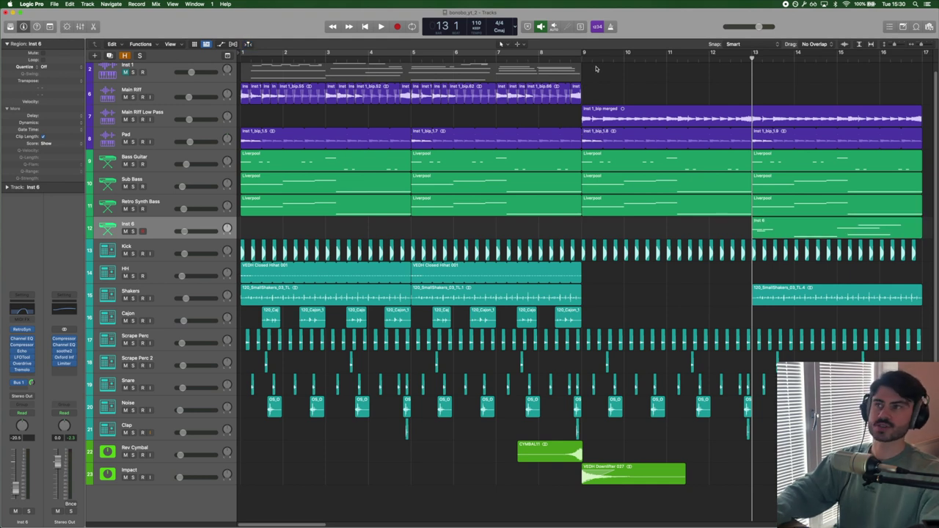
Extend the cycle range from bar 1 to bar 17 and play the full arrangement, turning cycle mode off during playback.
left_click(566, 58)
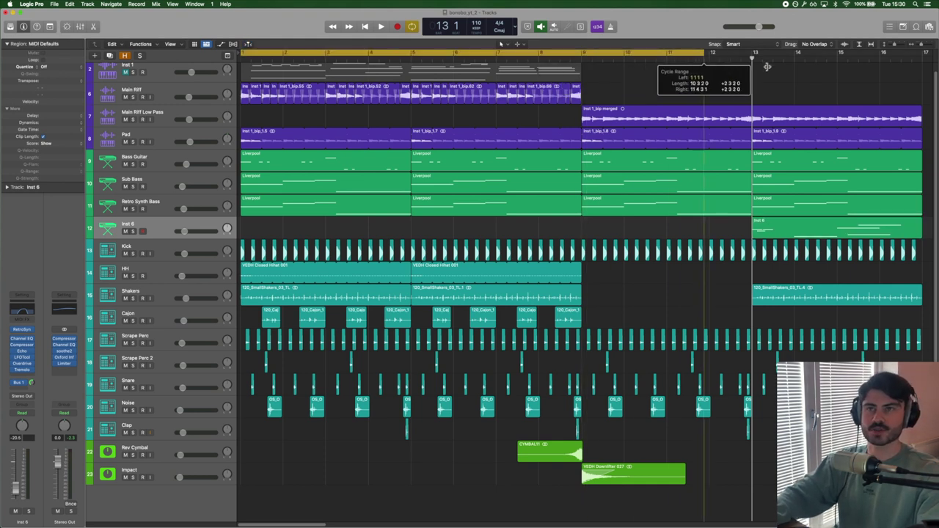
key("space")
key("c")
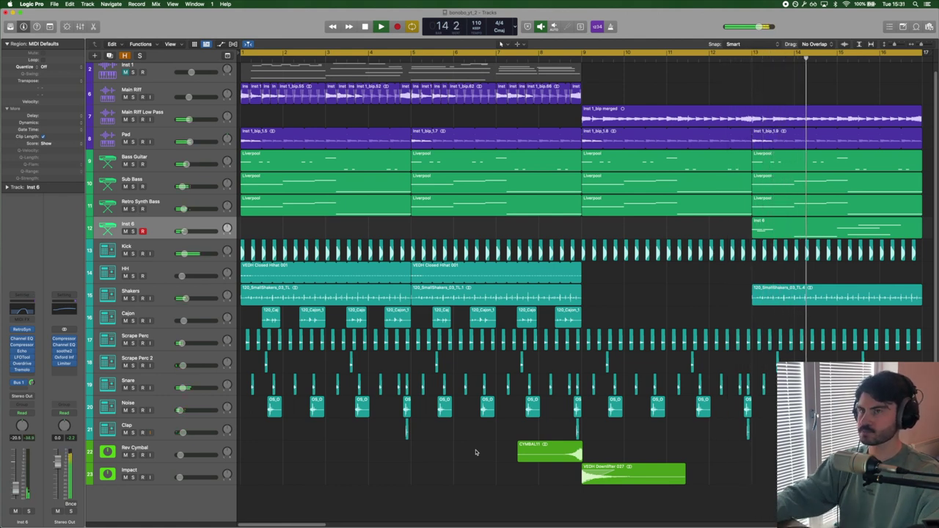
key("c")
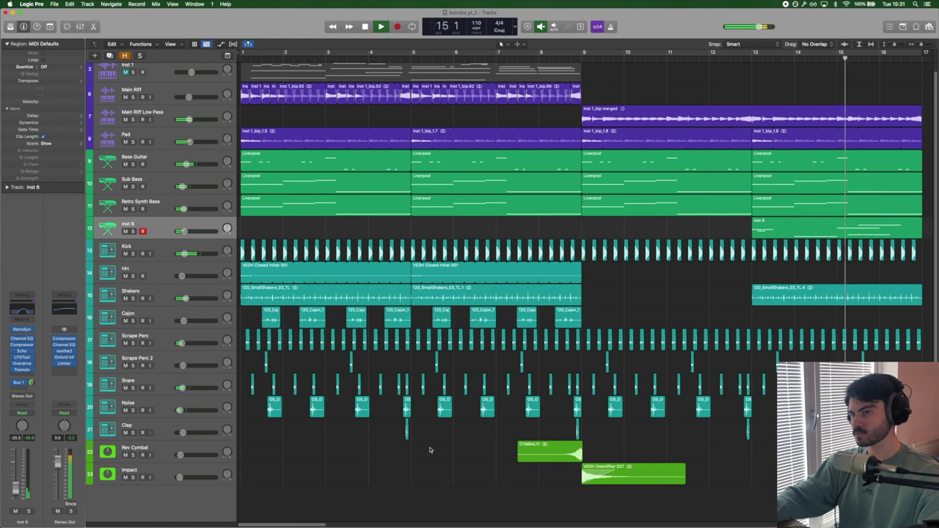